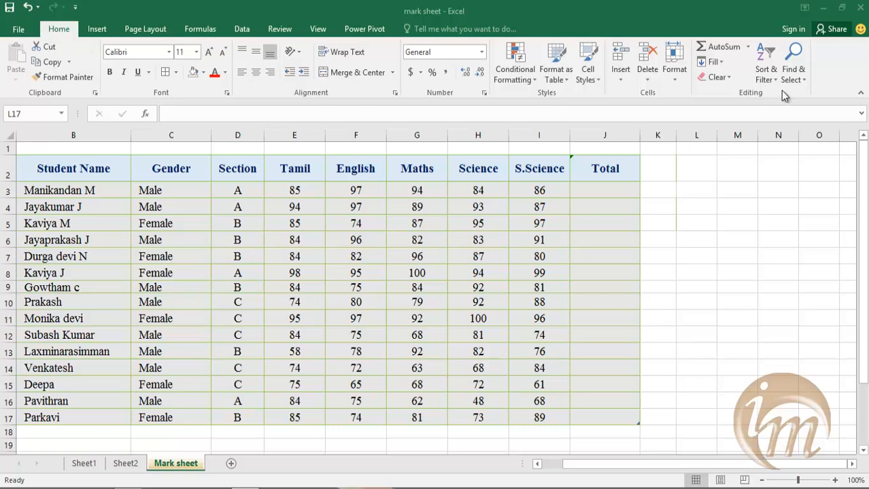
left_click(748, 49)
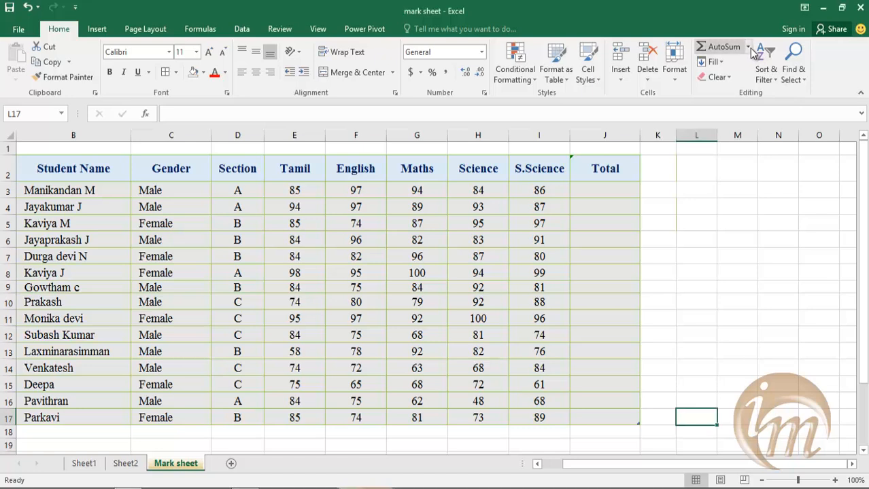
left_click(748, 47)
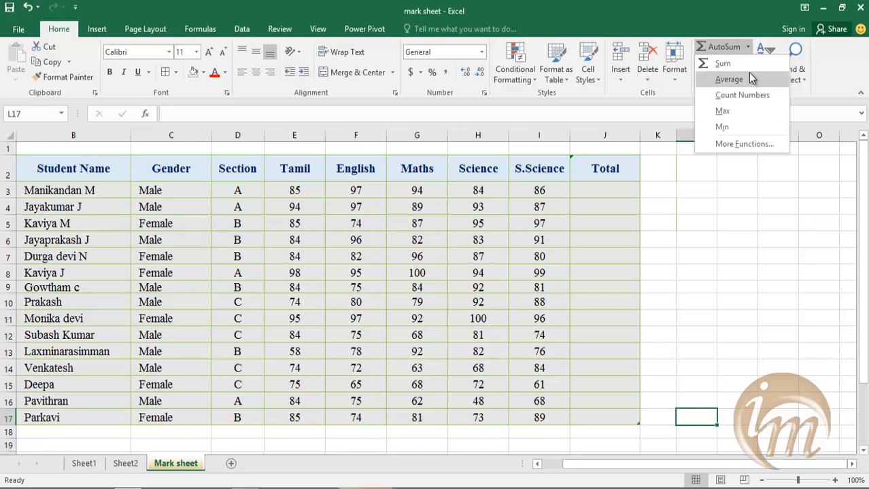
left_click(741, 328)
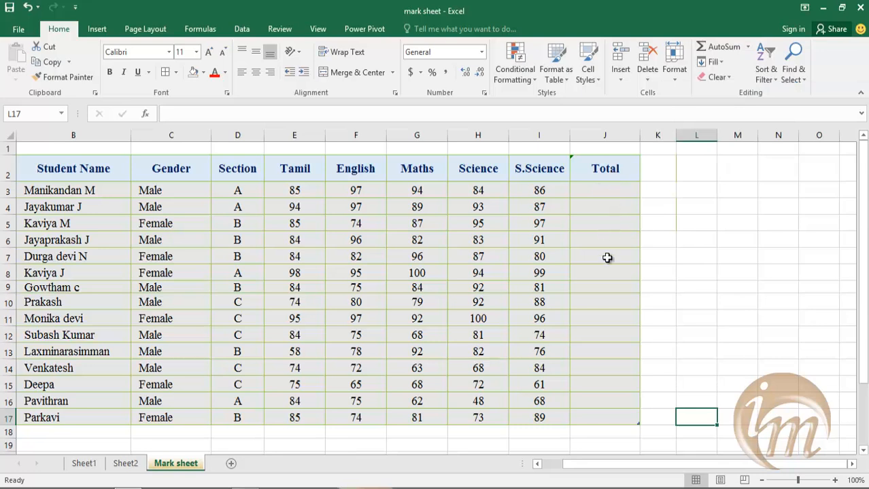
Sum the Tamil to S.Science marks with AutoSum for the first two students in Total cells J3 and J4
left_click(604, 192)
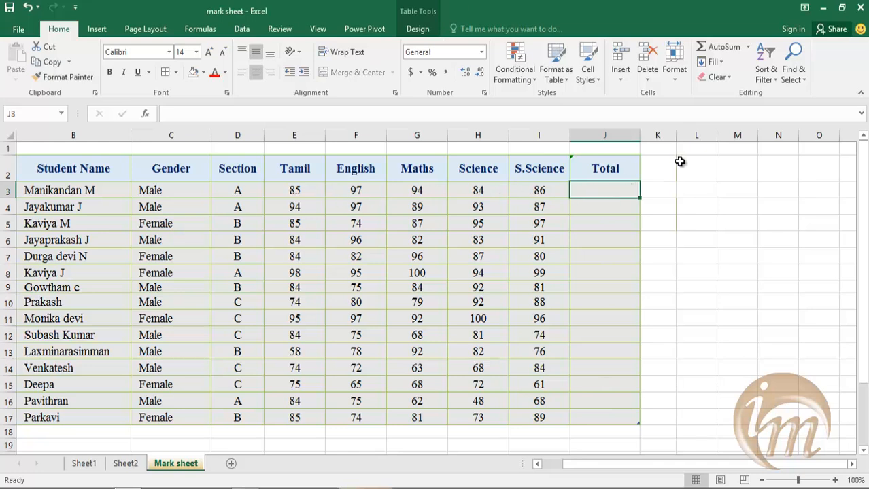
left_click(747, 46)
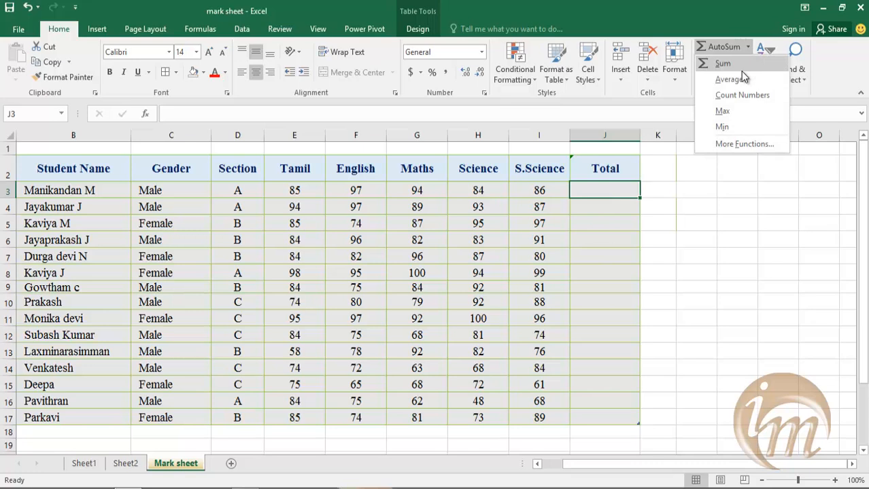
left_click(741, 68)
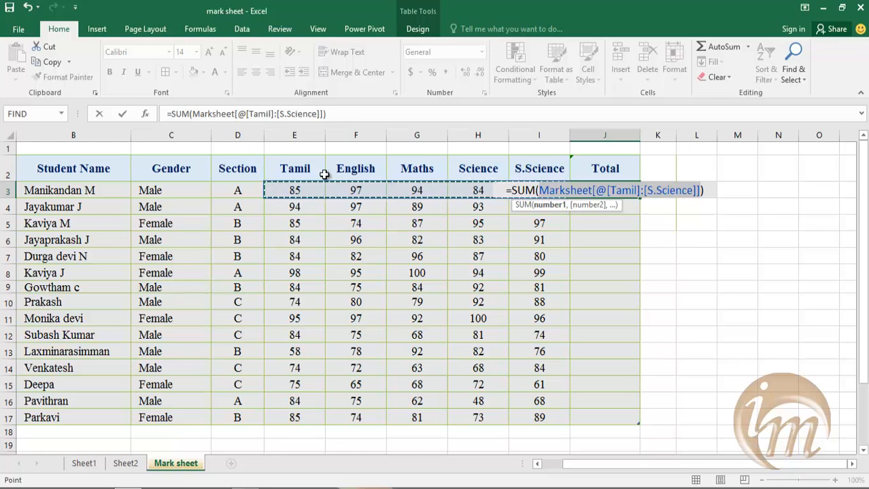
key("Return")
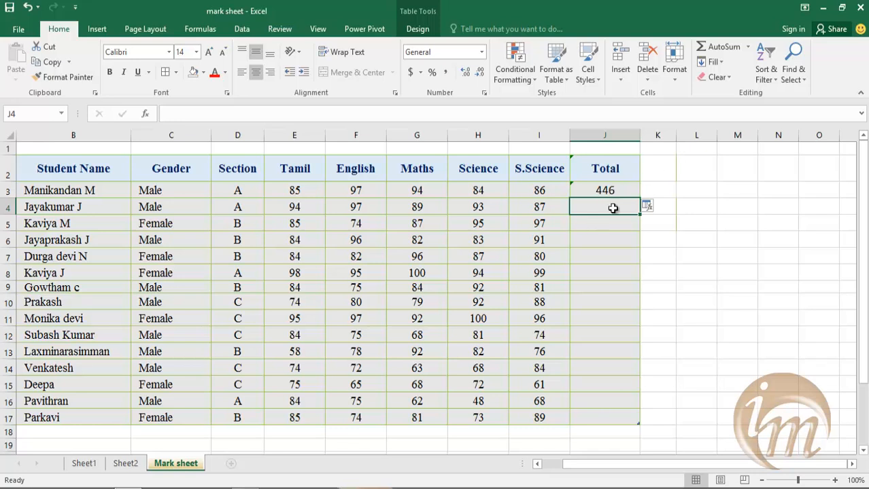
left_click(717, 46)
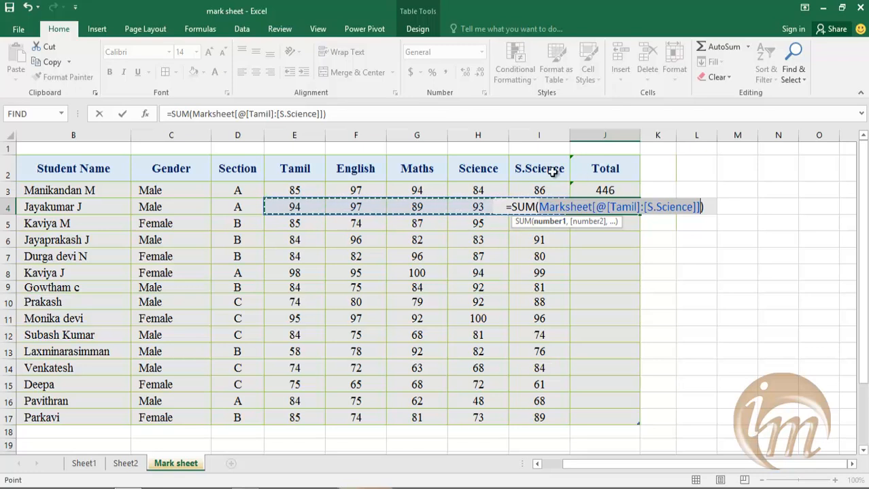
left_click(122, 114)
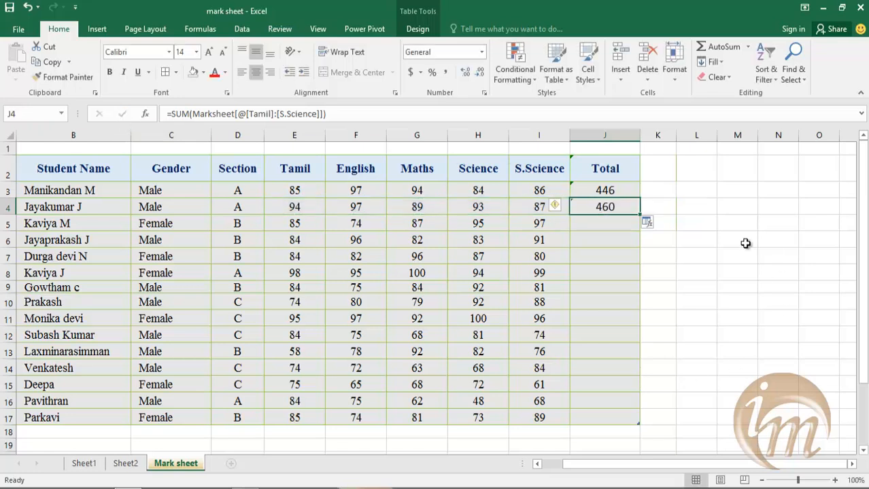
Fill the SUM formula from J4 down to J17, copying the cells for the remaining students
left_click(611, 191)
left_click(607, 205)
left_click_drag(641, 214, 642, 423)
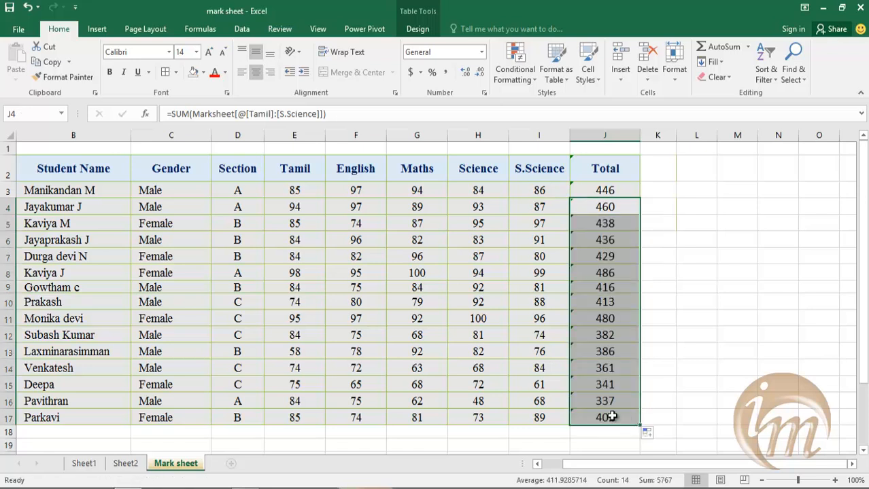
left_click(654, 433)
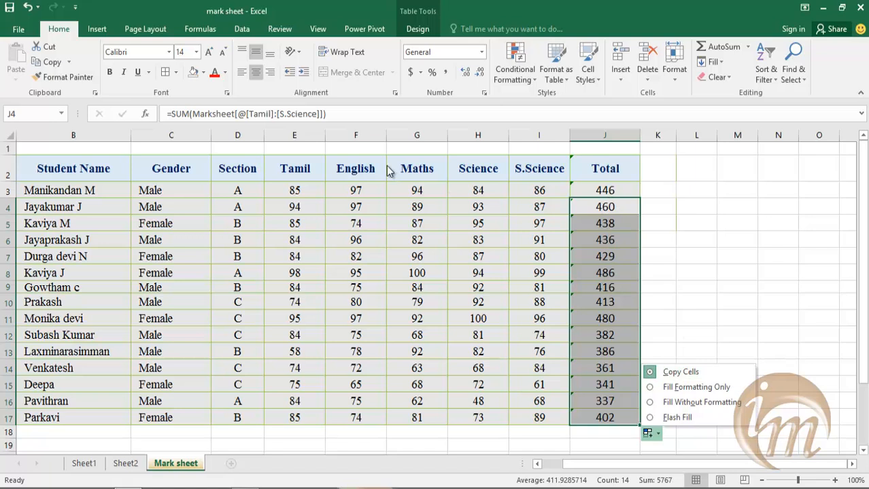
left_click(605, 208)
left_click(710, 321)
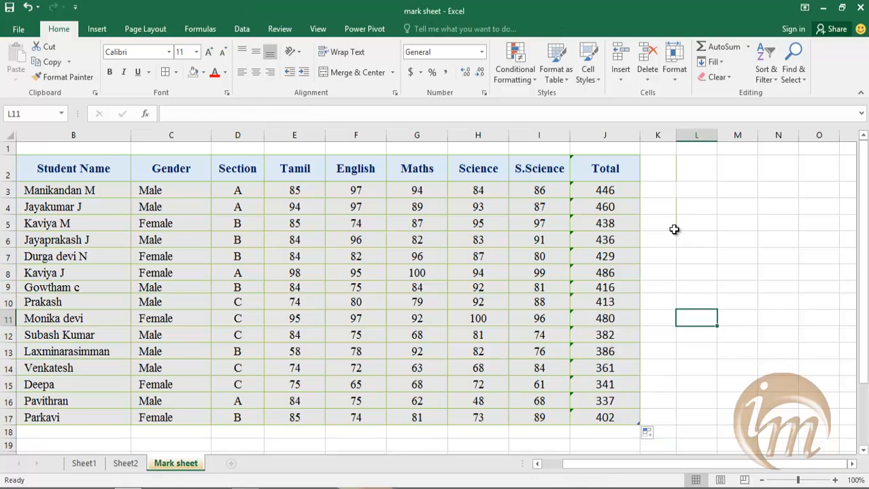
key("Down")
key("Down")
key("Down")
key("Down")
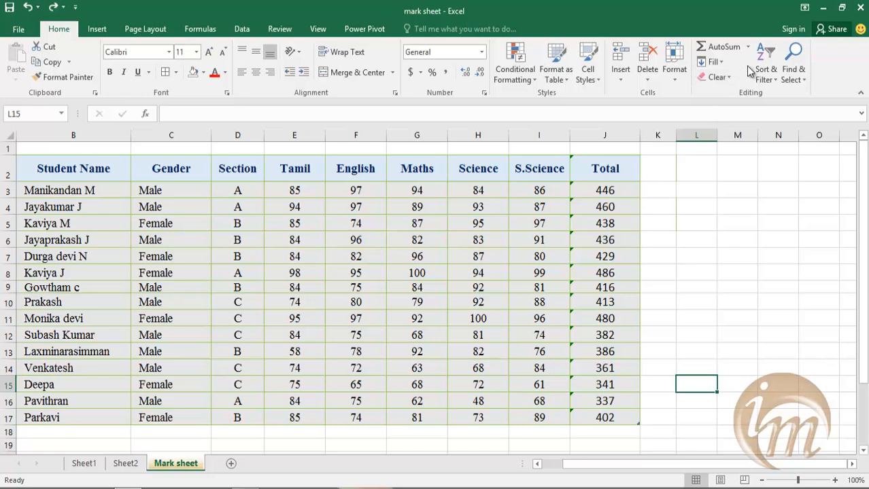
left_click(749, 47)
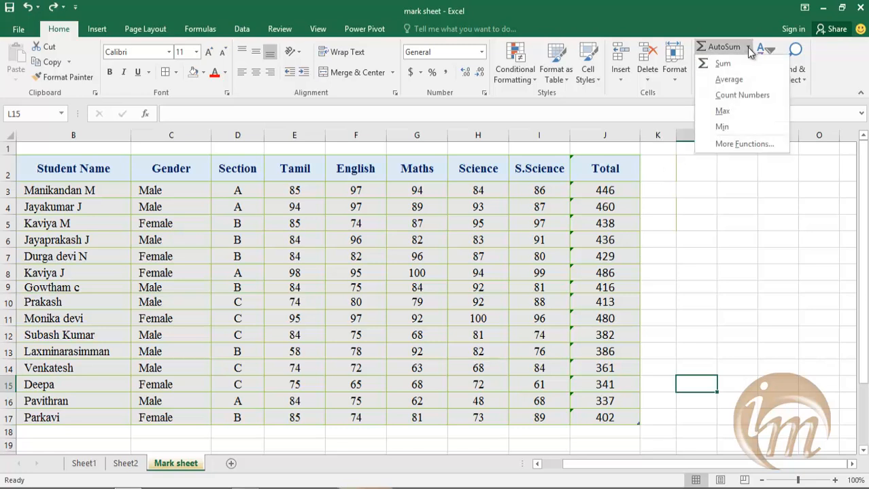
left_click(750, 51)
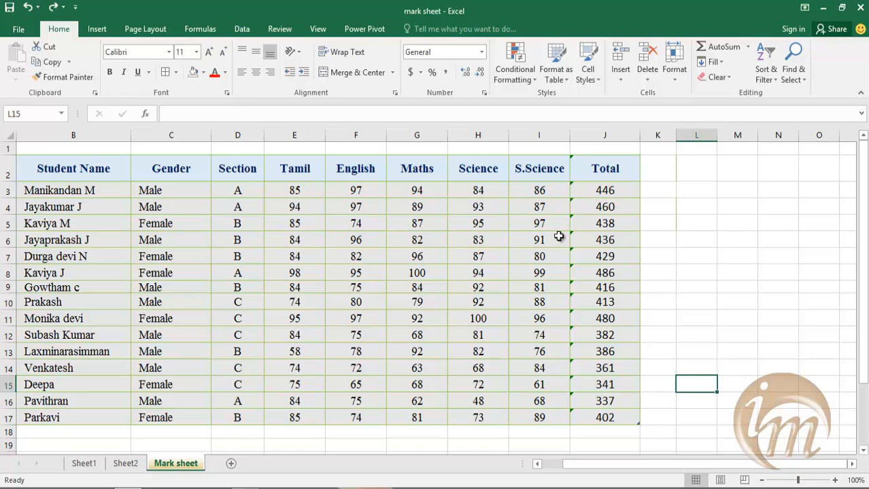
Insert a table column between S.Science and Total and give it the header "average"
left_click(579, 171)
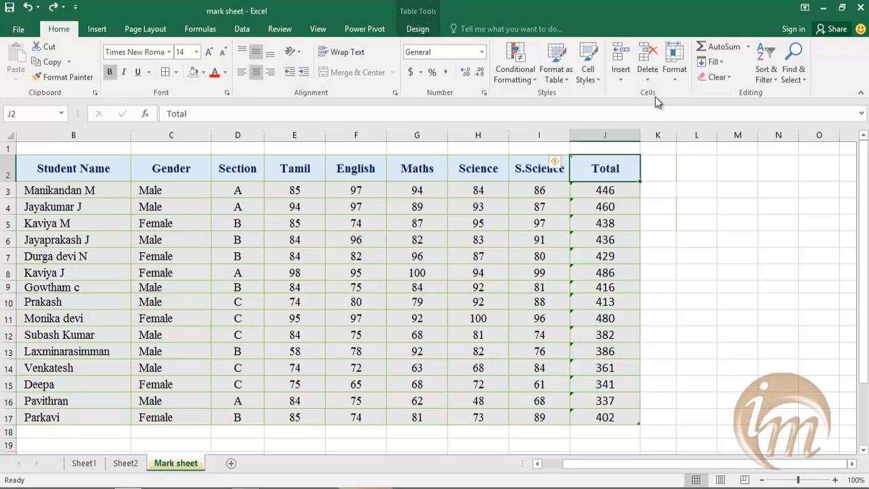
left_click(618, 75)
left_click(658, 128)
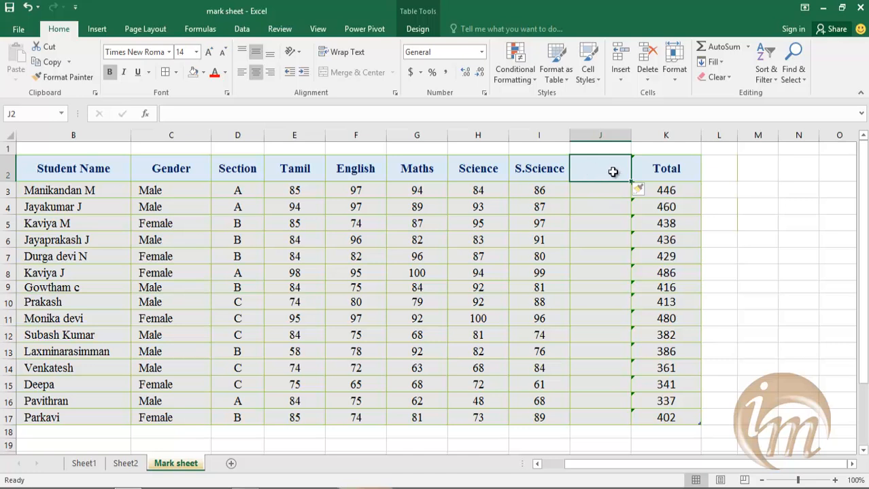
type("average")
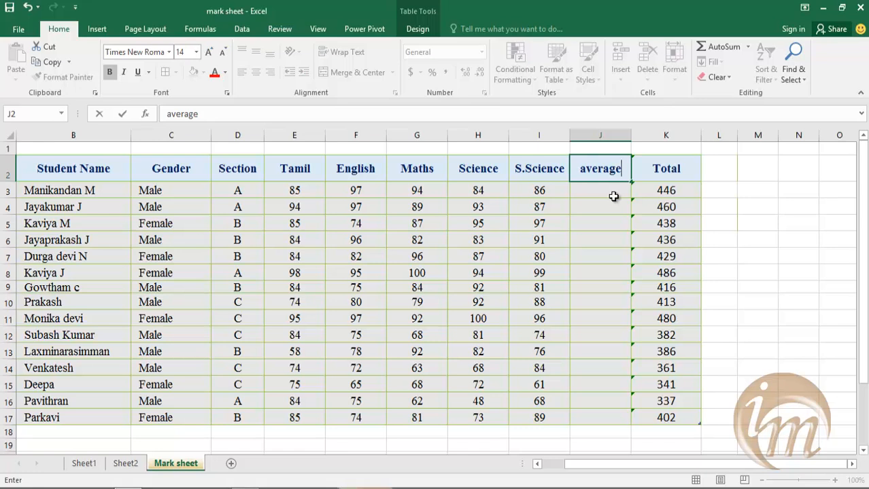
Calculate the average of the Tamil to S.Science marks for the first student in J3 with the AutoSum Average function
left_click(613, 194)
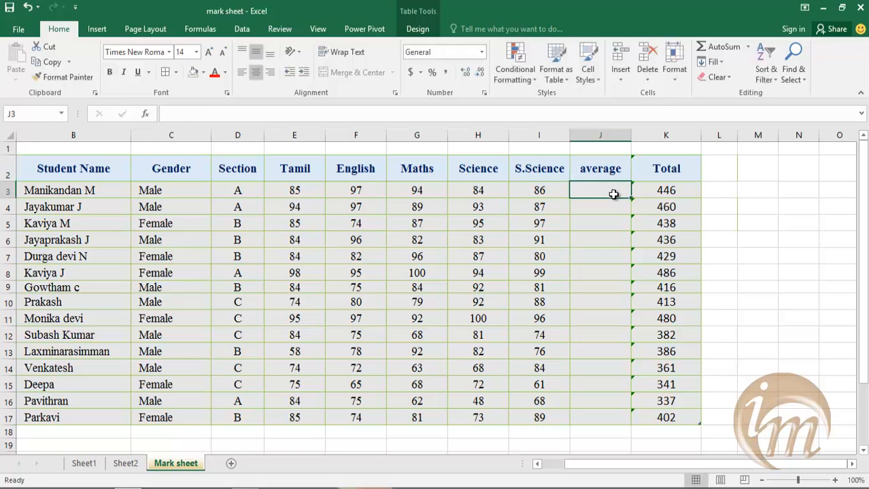
left_click(748, 46)
left_click(746, 79)
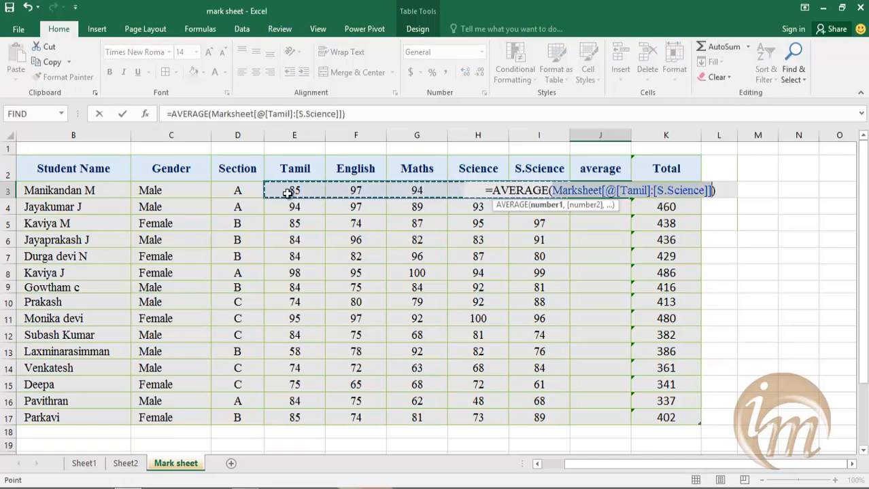
key("Return")
Fill the AVERAGE formula from J3 down to J17 for all the other students
left_click(600, 190)
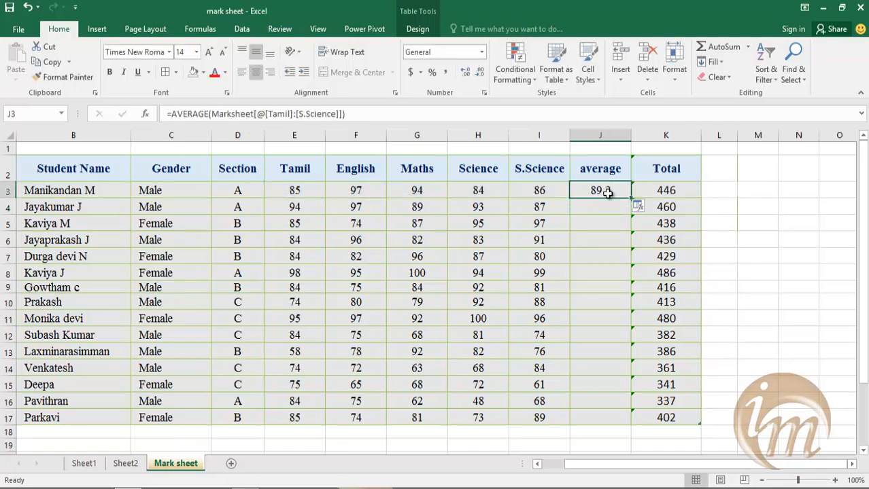
left_click_drag(631, 197, 631, 420)
left_click_drag(669, 379, 669, 379)
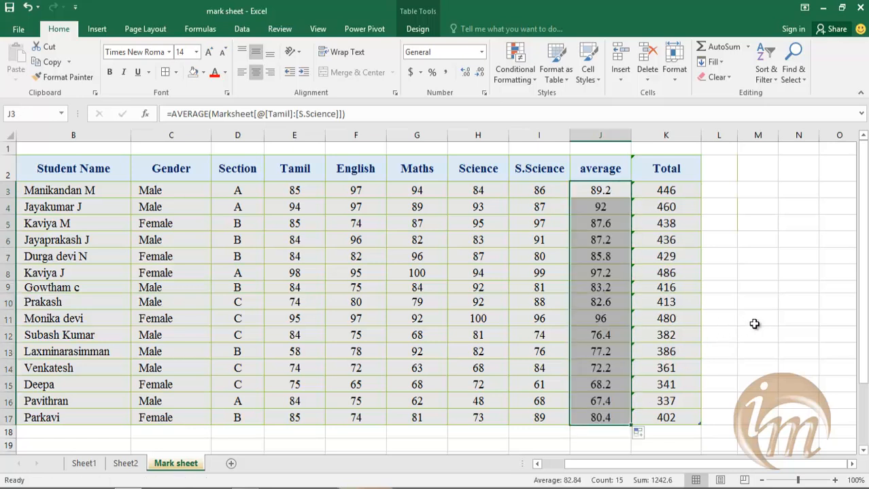
left_click(751, 319)
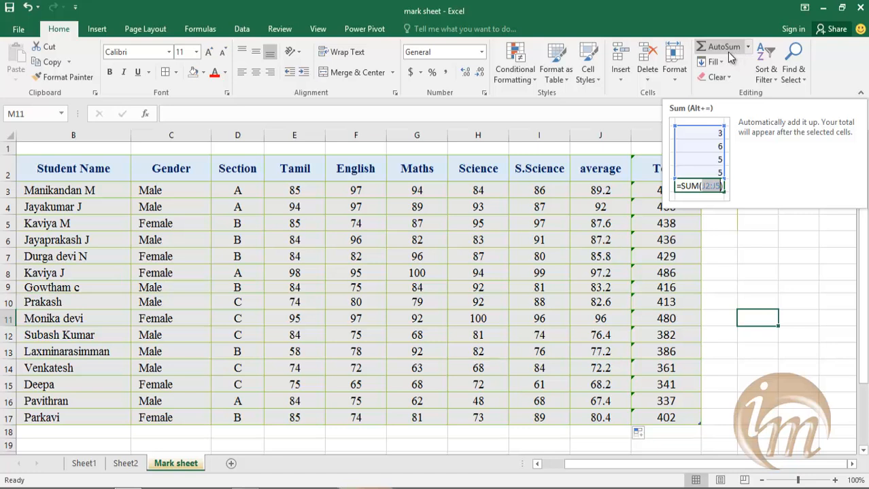
key("Right")
left_click(751, 52)
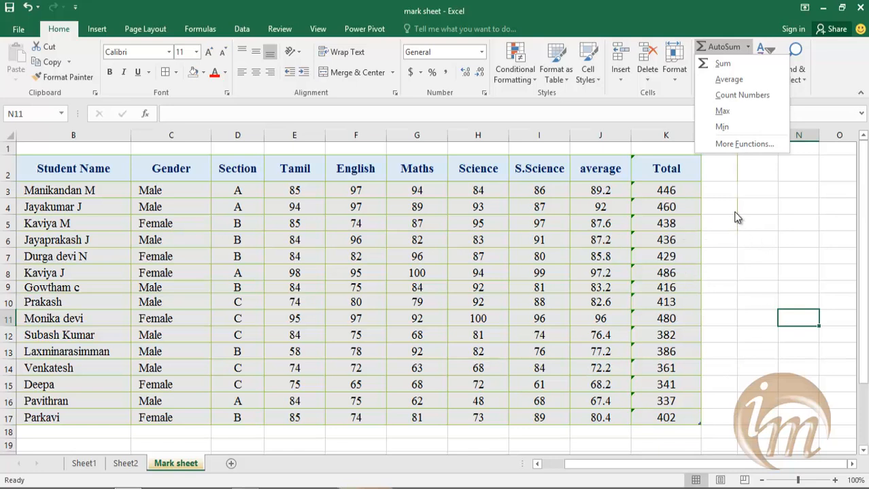
left_click(655, 430)
Count the numbers in row 17 with Count Numbers in L17, and undo the automatic fill of column L
left_click(719, 417)
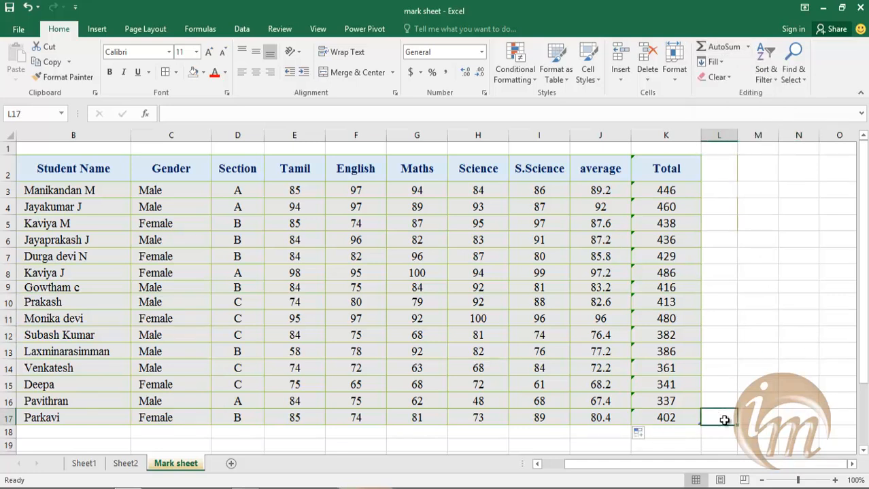
left_click(748, 47)
left_click(736, 93)
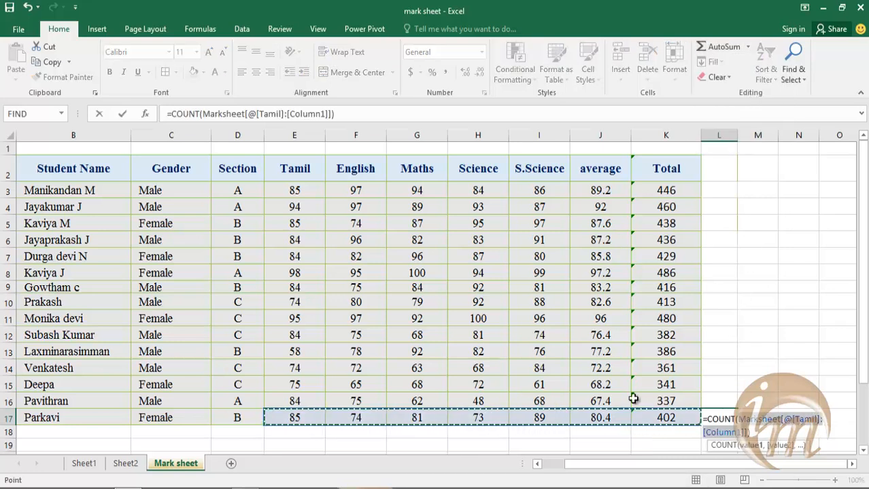
key("Return")
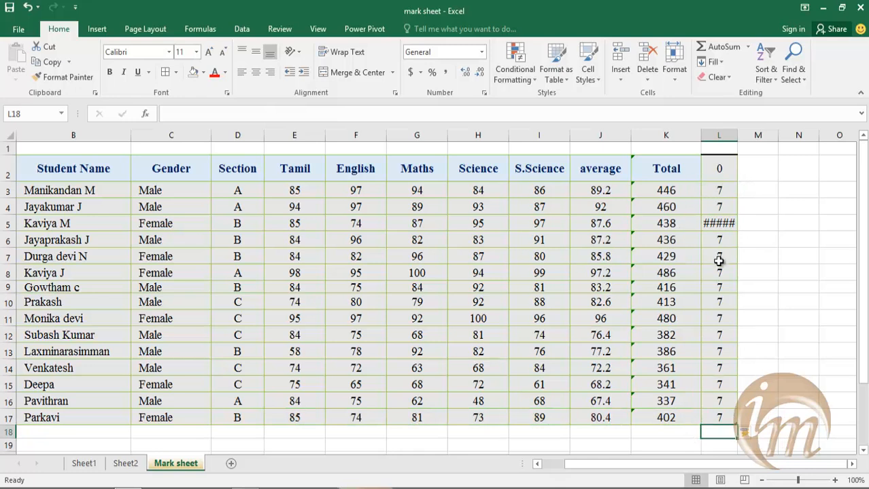
key("ctrl+z")
Count the numeric entries of the Total column in K18 with Count Numbers and inspect the resulting formula
left_click(660, 434)
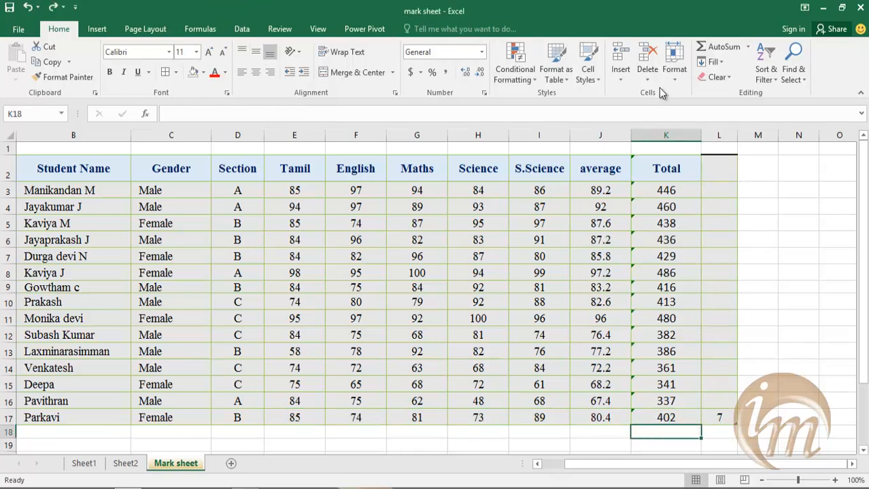
left_click(747, 47)
left_click(731, 94)
left_click(762, 384)
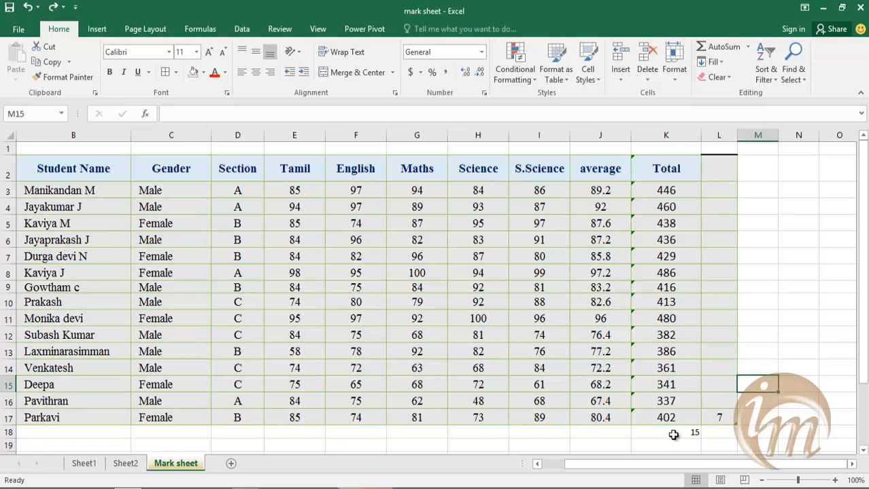
left_click(673, 435)
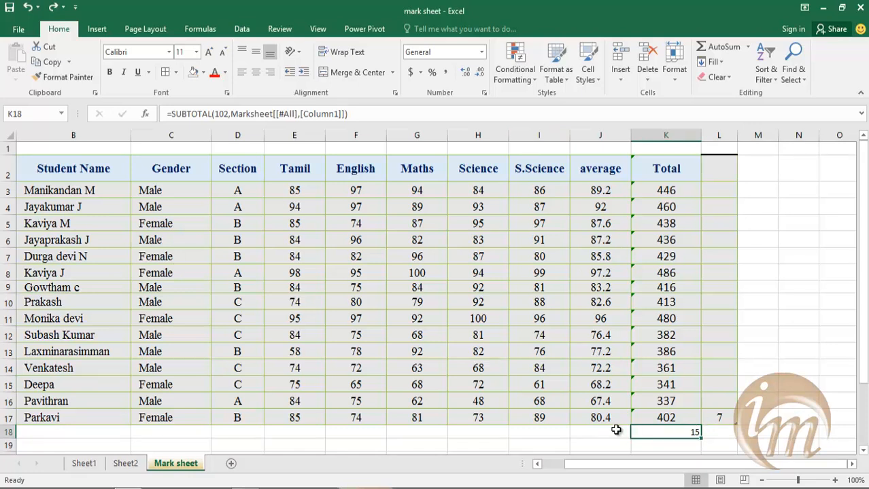
Clear the count formulas from cells L17 and K18
left_click(731, 419)
key("Delete")
left_click(675, 439)
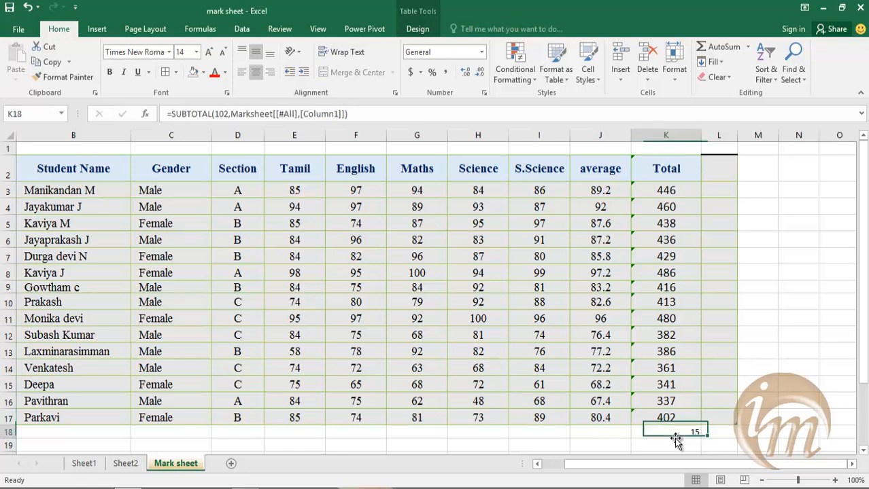
key("Delete")
scroll(687, 441, "down", 2)
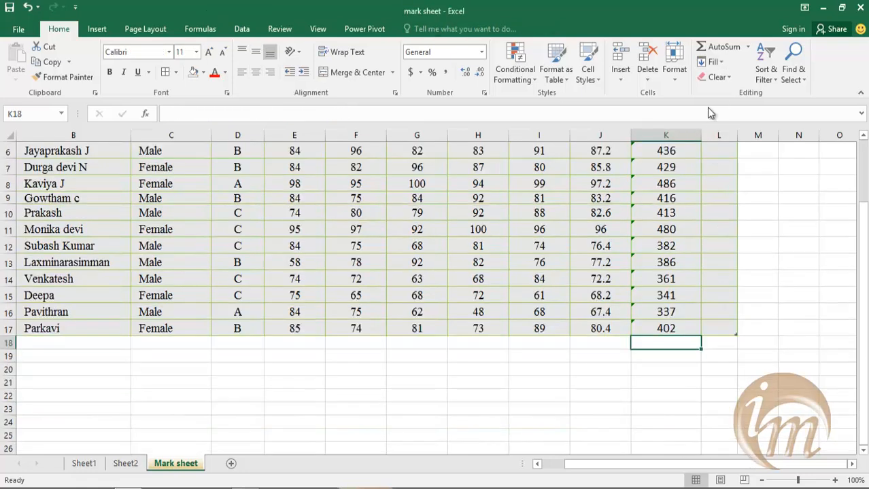
left_click(748, 48)
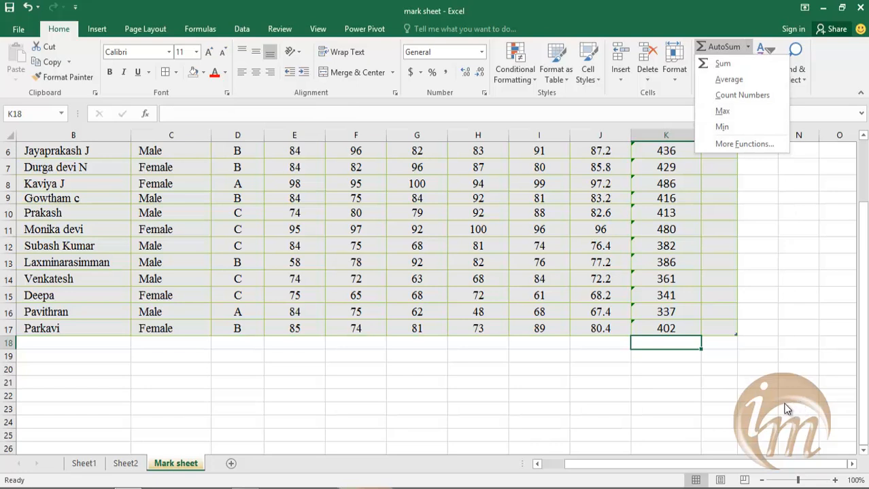
left_click(496, 364)
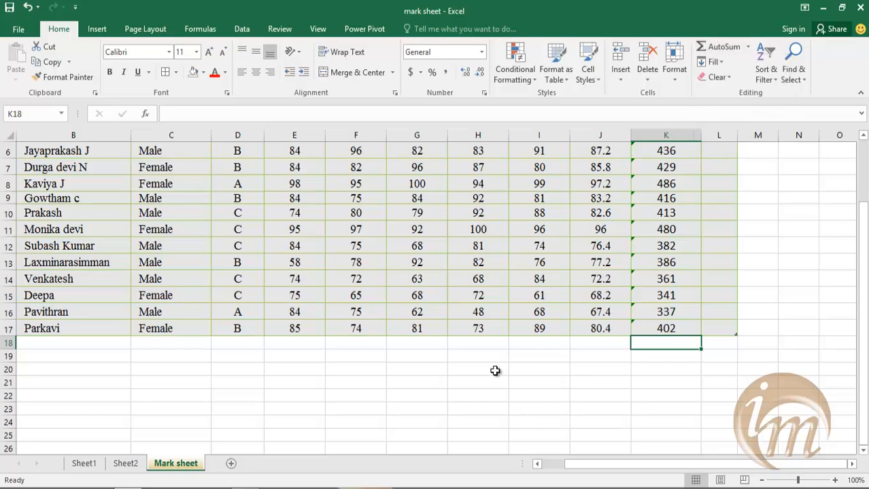
left_click(495, 371)
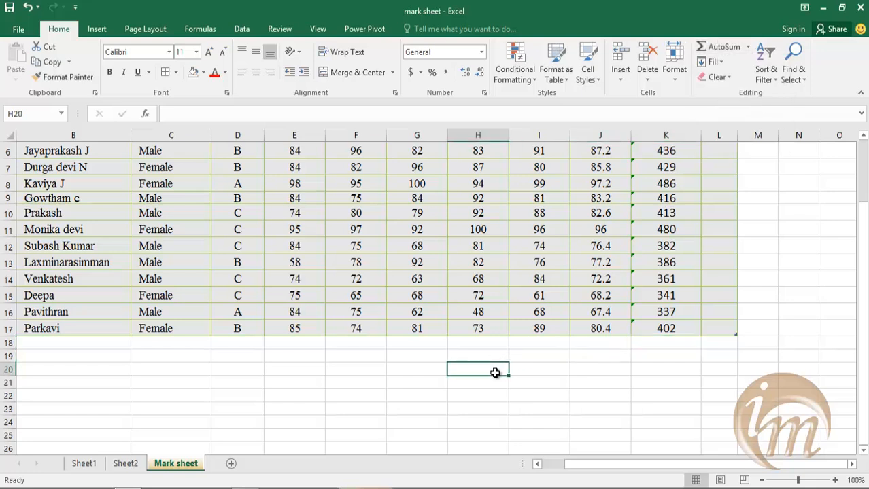
Enter the label "maximum marks" in H20 and copy the table cell formatting of B17 onto it
type("maximum marks")
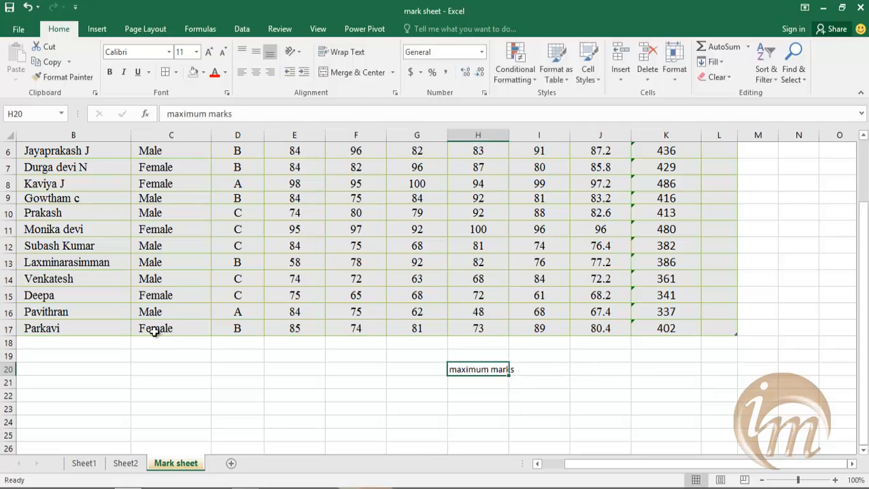
left_click(93, 332)
left_click(80, 80)
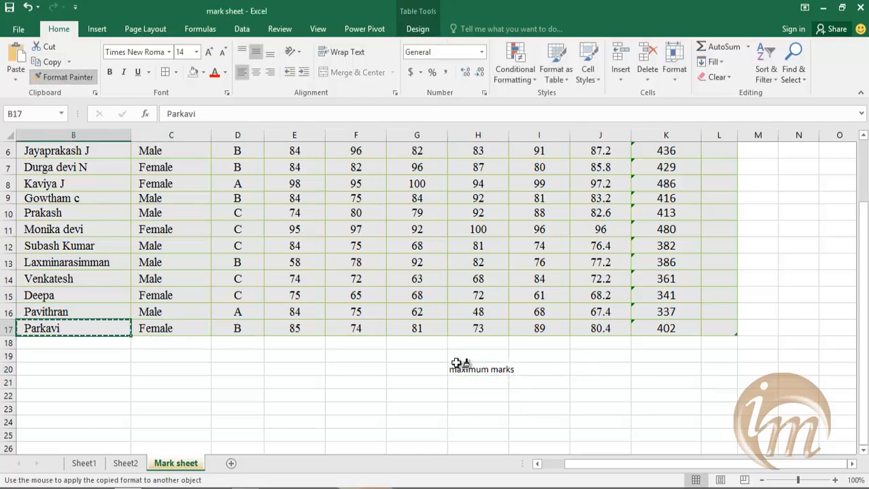
left_click(465, 370)
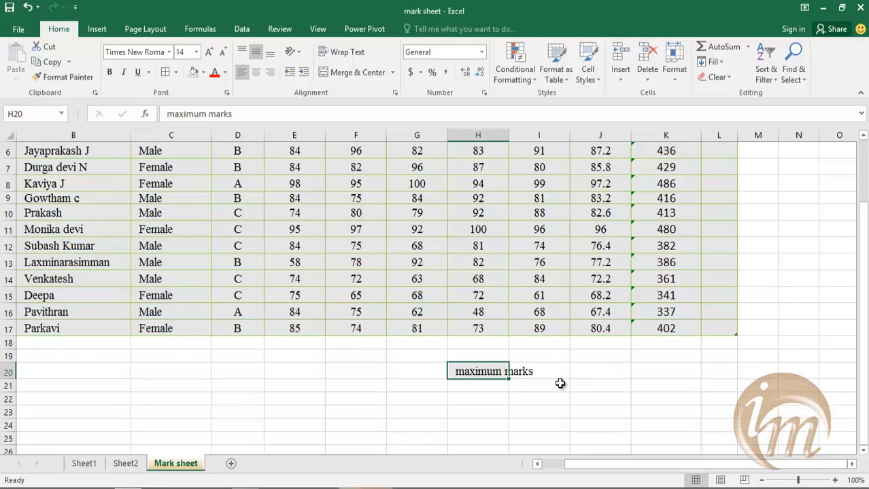
Merge the maximum marks label in row 20 across G20:J20
left_click(527, 373, "ctrl")
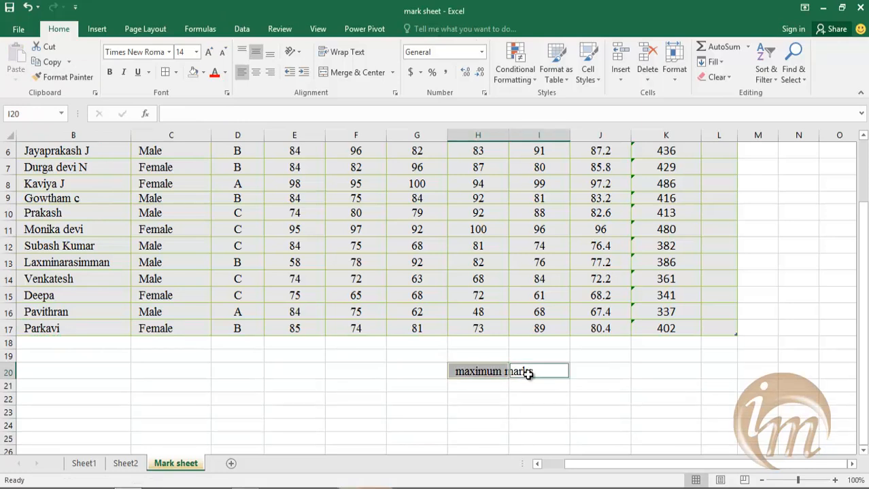
left_click(605, 373, "ctrl")
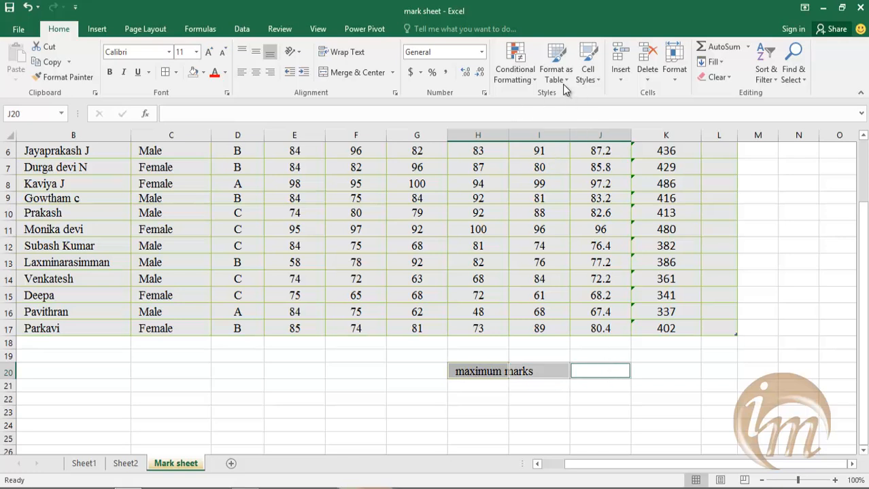
left_click(392, 72)
left_click(378, 121)
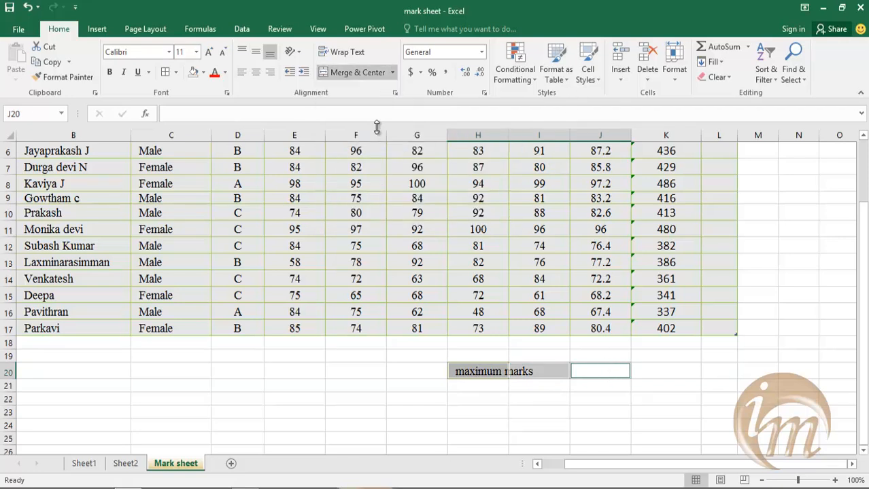
left_click(482, 422)
Calculate the highest total in K20 with the AutoSum Max function over K3:K19
left_click(656, 369)
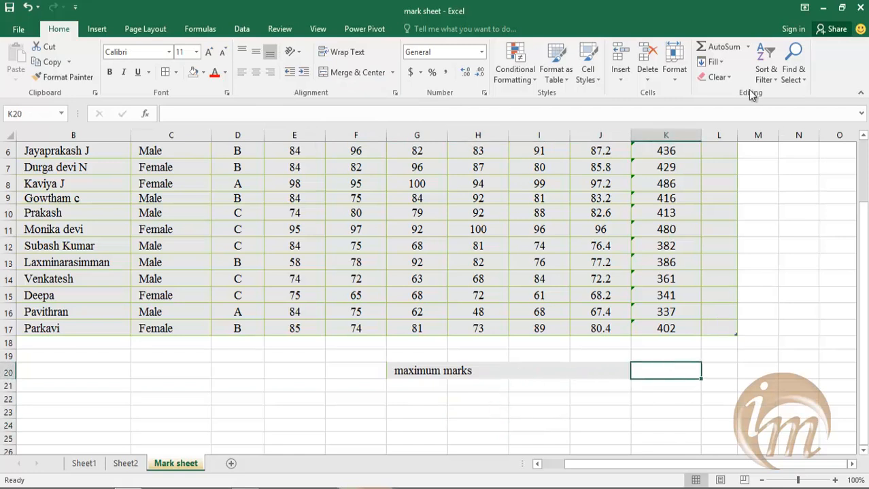
left_click(747, 46)
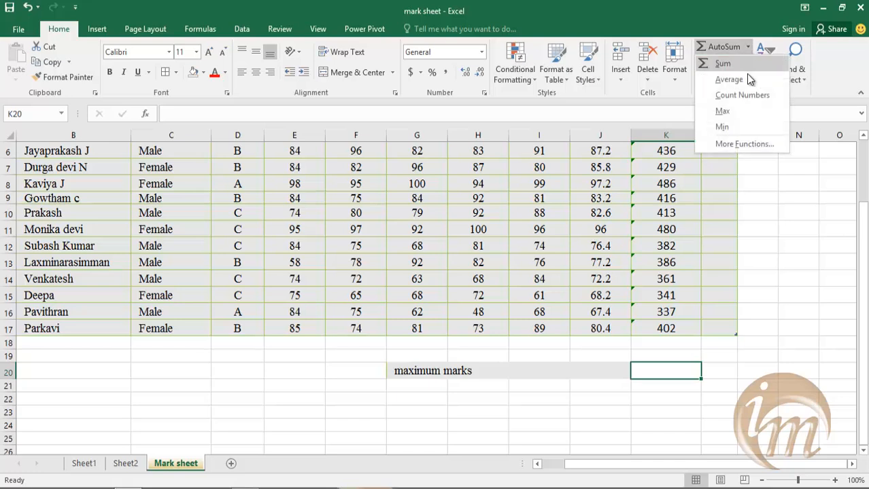
left_click(738, 109)
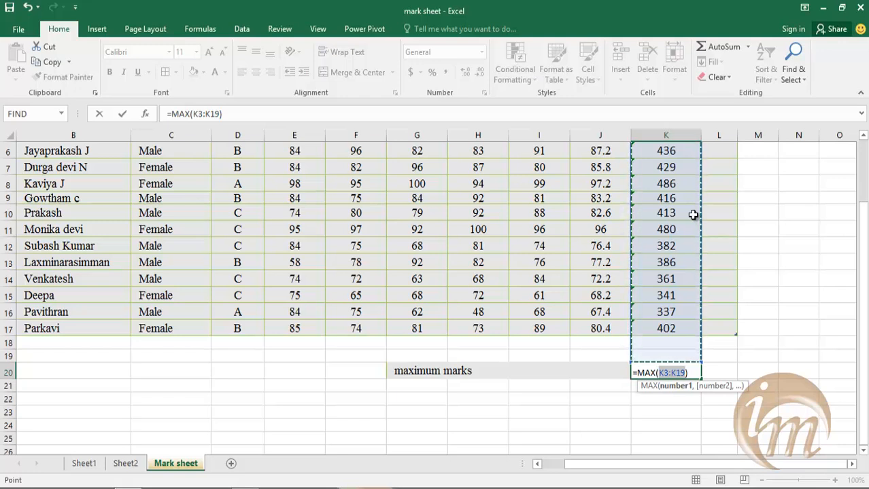
key("Return")
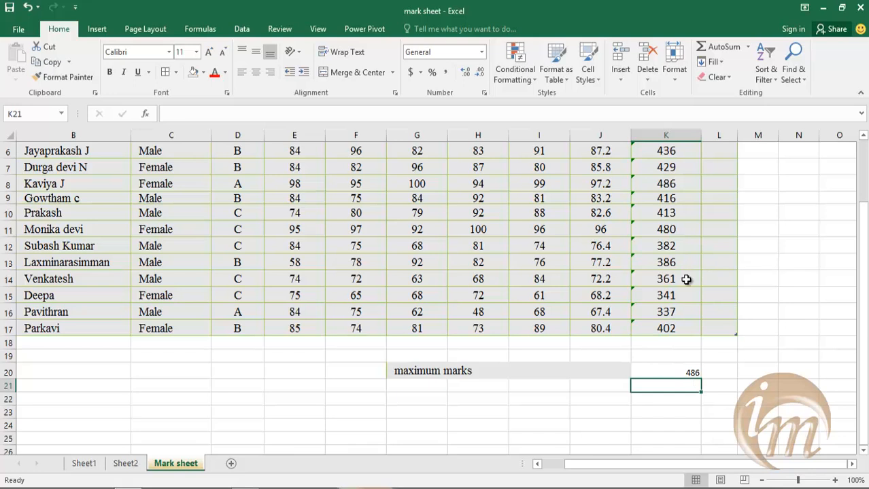
Enter the label "minimum marks" in G19 and copy the merged formatting of the maximum marks label onto it
left_click(418, 359)
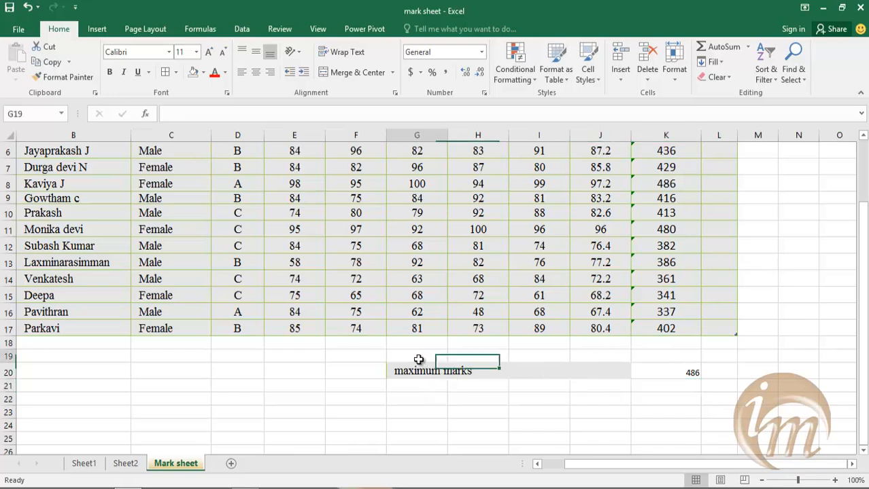
type("minimum")
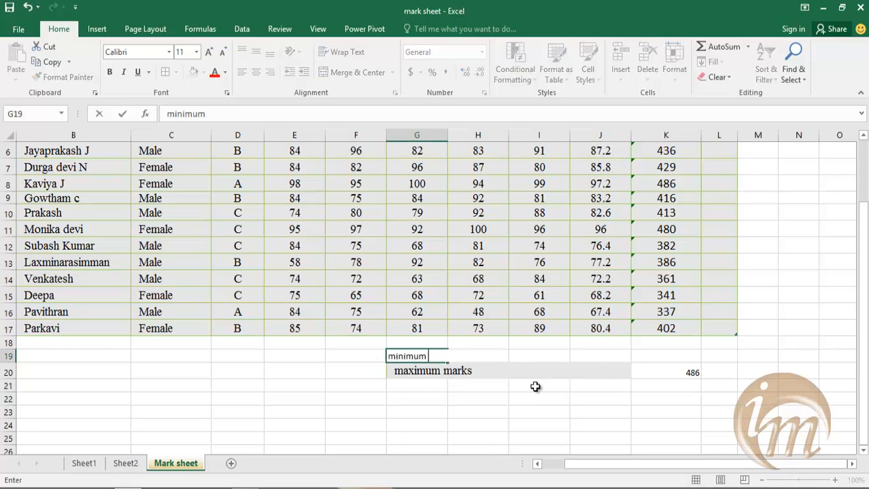
type(" marks")
left_click(432, 411)
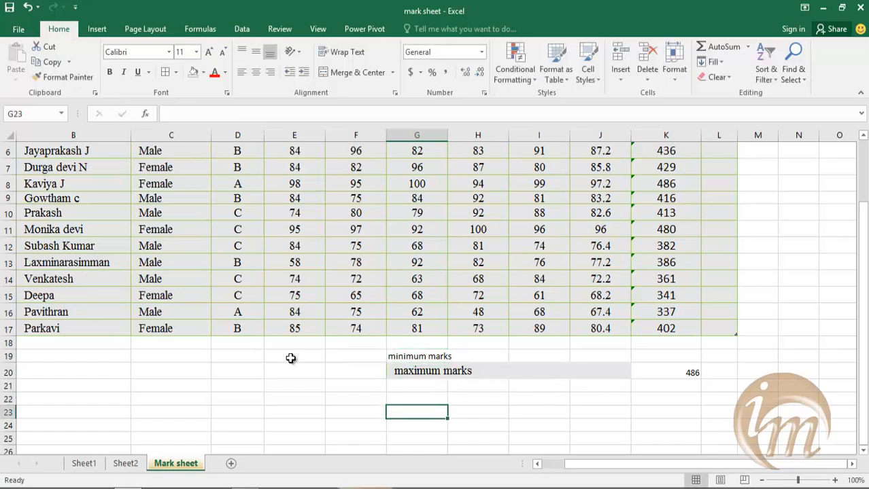
left_click(82, 77)
left_click(468, 372)
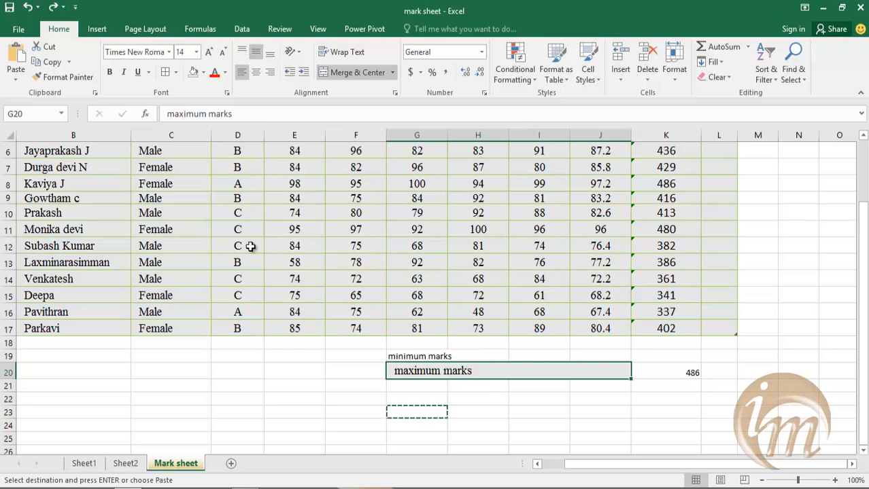
left_click(68, 77)
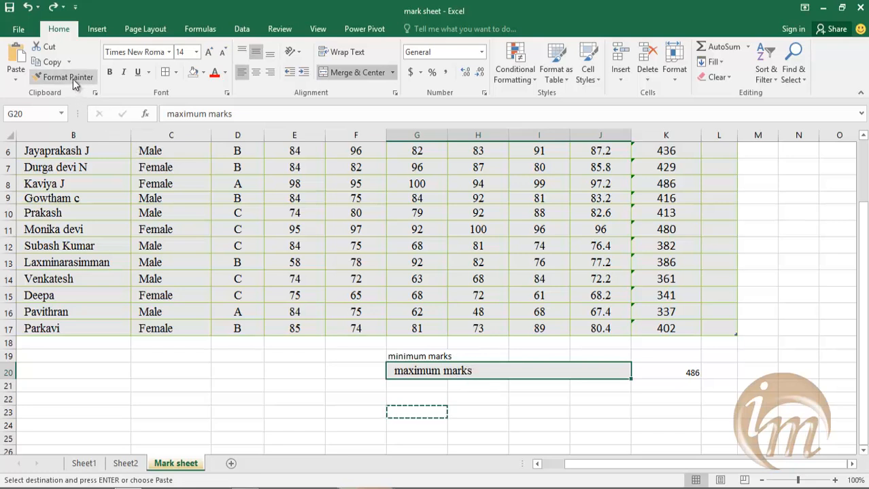
left_click(445, 357)
Calculate the lowest total of column K in K19 with the AutoSum Min function
left_click(660, 358)
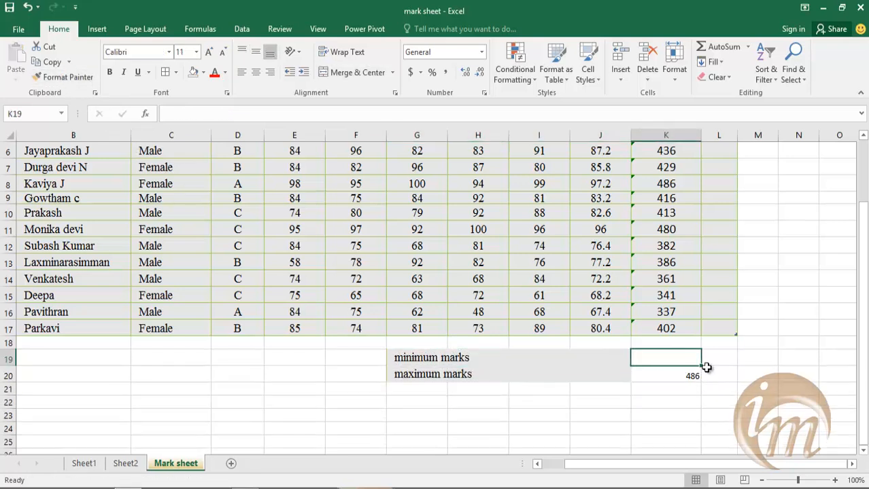
left_click(747, 47)
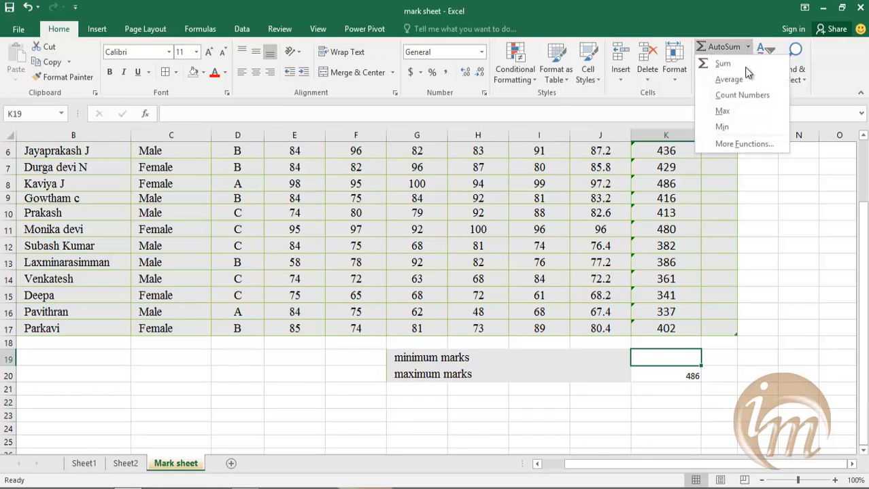
left_click(738, 126)
key("Return")
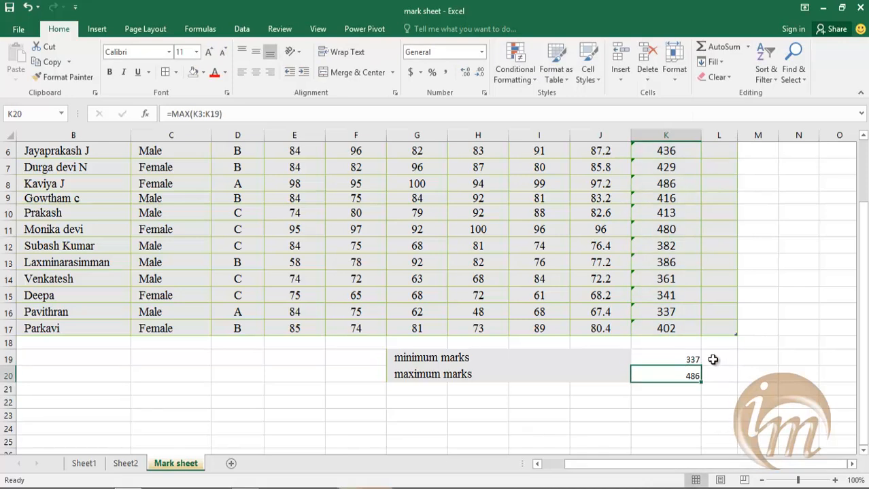
Examine the function arguments of the MAX formula in K20 through More Functions, and close them without changes
left_click(747, 47)
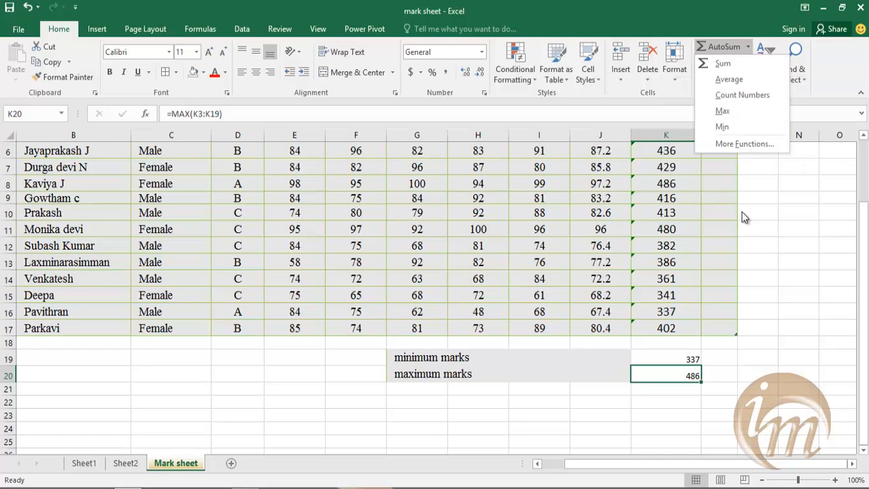
left_click(766, 336)
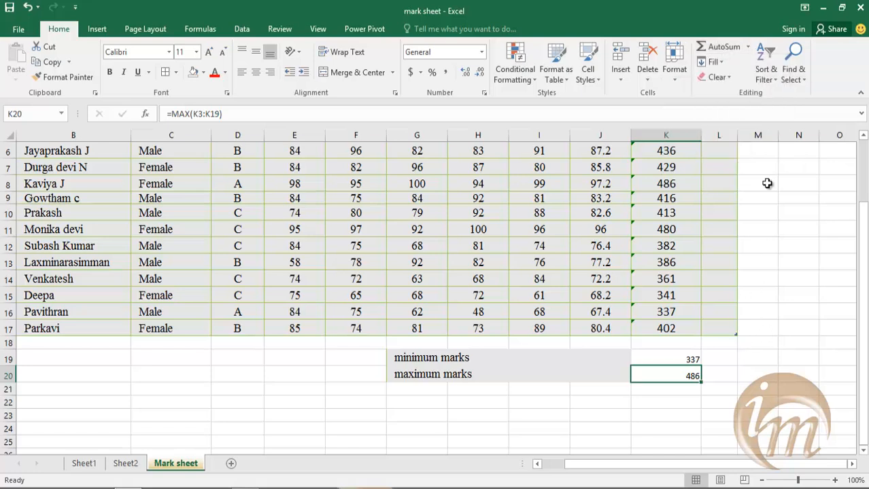
left_click(747, 46)
left_click(745, 144)
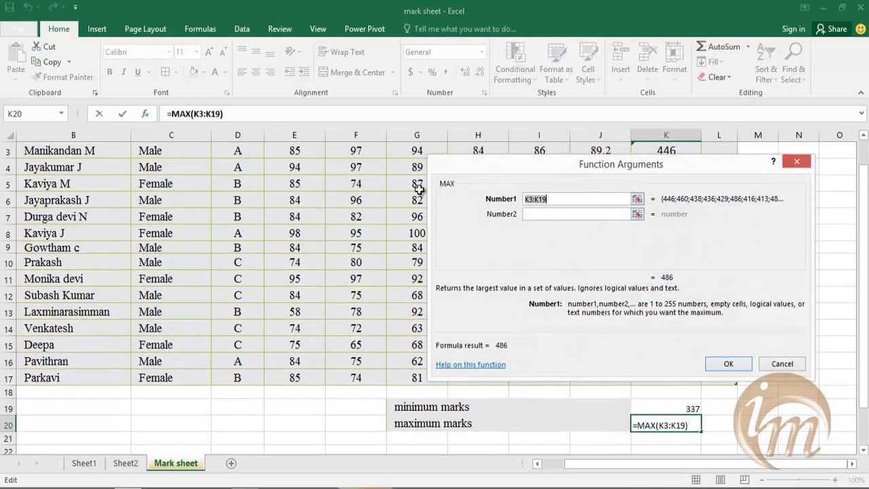
left_click_drag(552, 170, 541, 162)
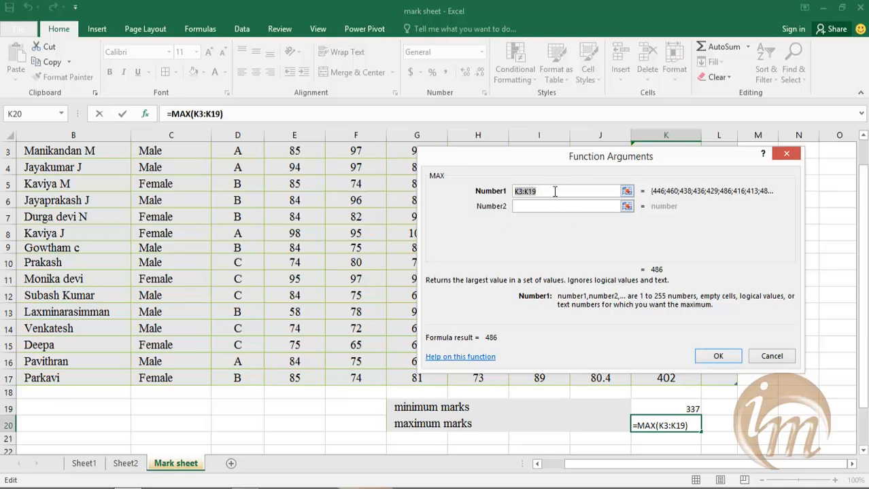
left_click_drag(616, 168, 524, 150)
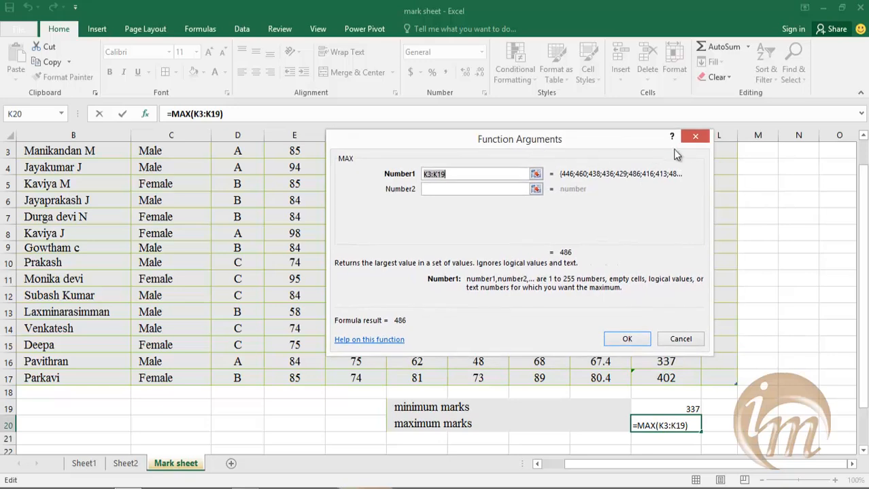
left_click(695, 137)
Enter the label "no. of students" in G21 and copy the merged formatting of the maximum marks label onto it
scroll(712, 369, "down", 3)
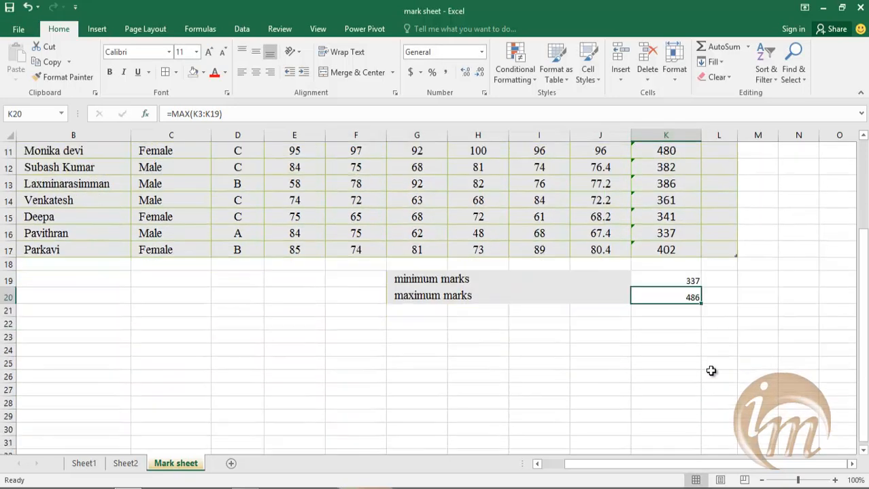
scroll(658, 331, "up", 1)
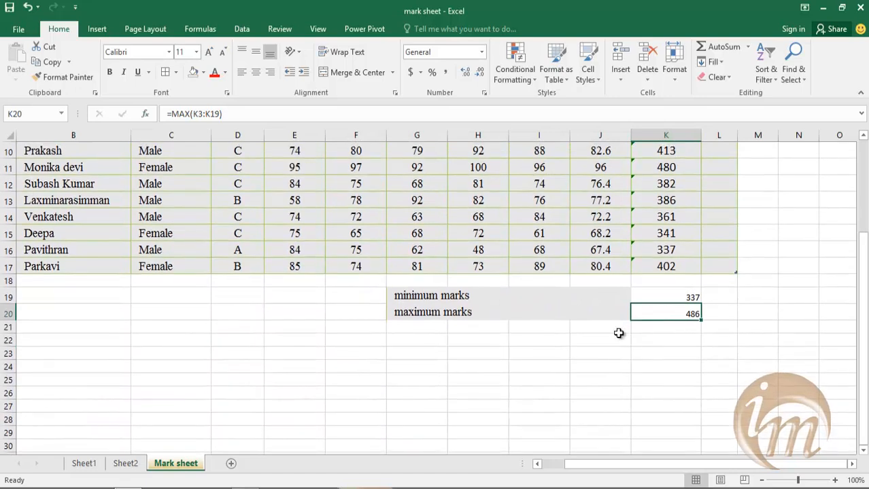
left_click(670, 327)
left_click(435, 332)
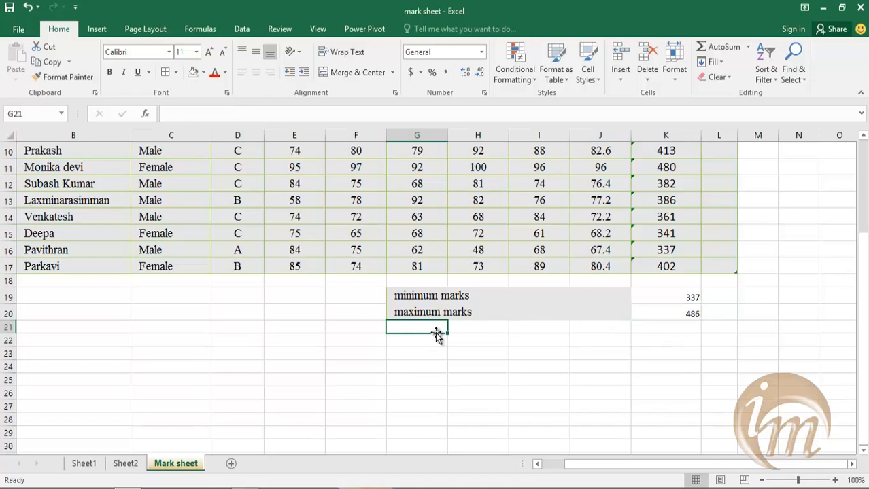
type("no. of students")
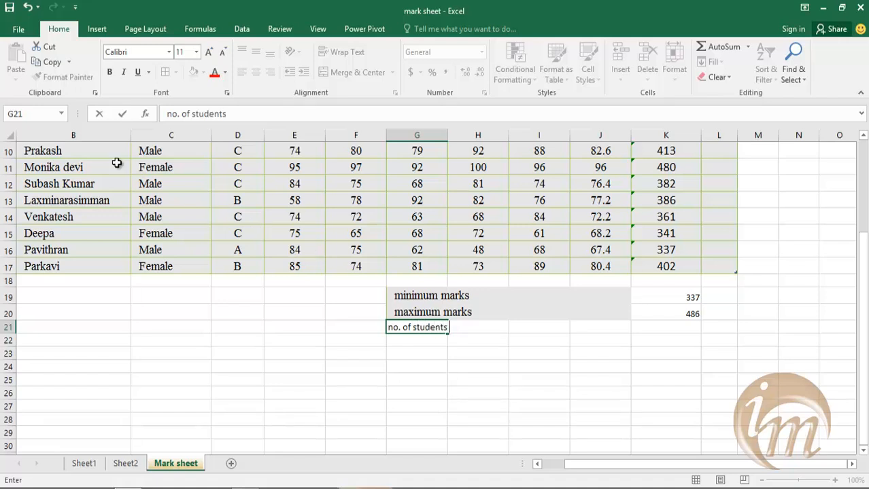
left_click(417, 313)
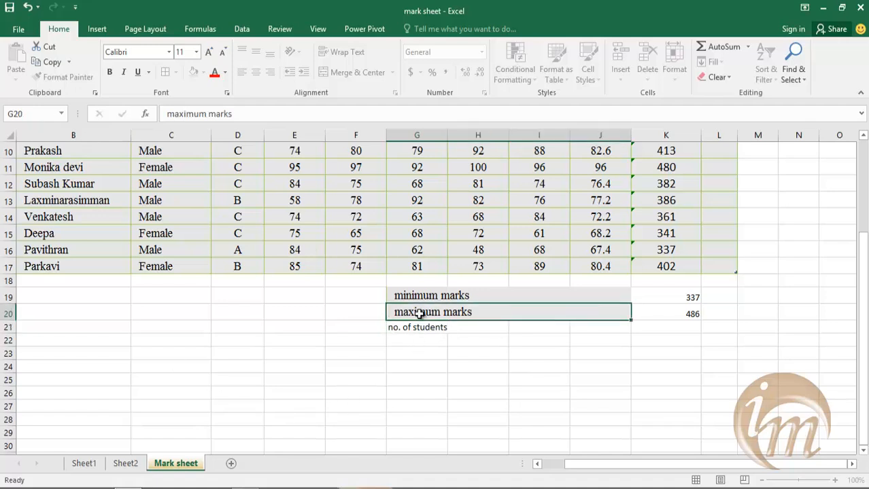
left_click(62, 77)
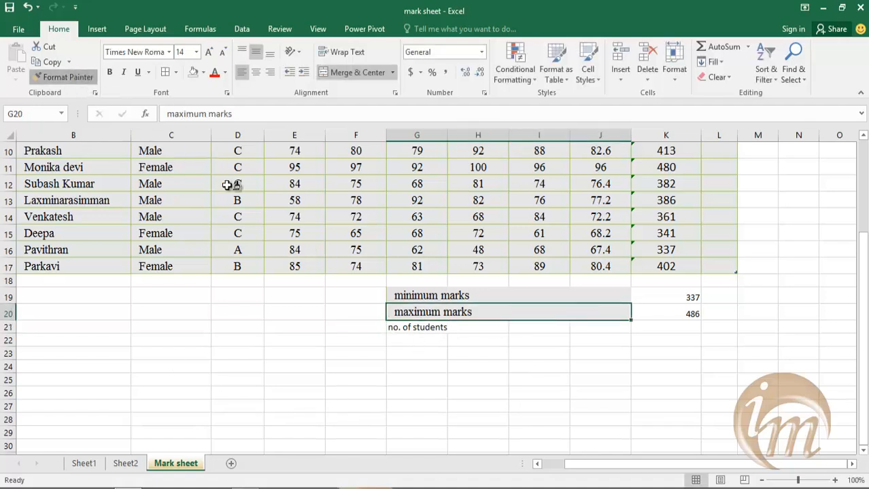
left_click(430, 328)
left_click(481, 376)
Count the students in K21 with the AutoSum Count Numbers function, using the range K3:K17
left_click(683, 329)
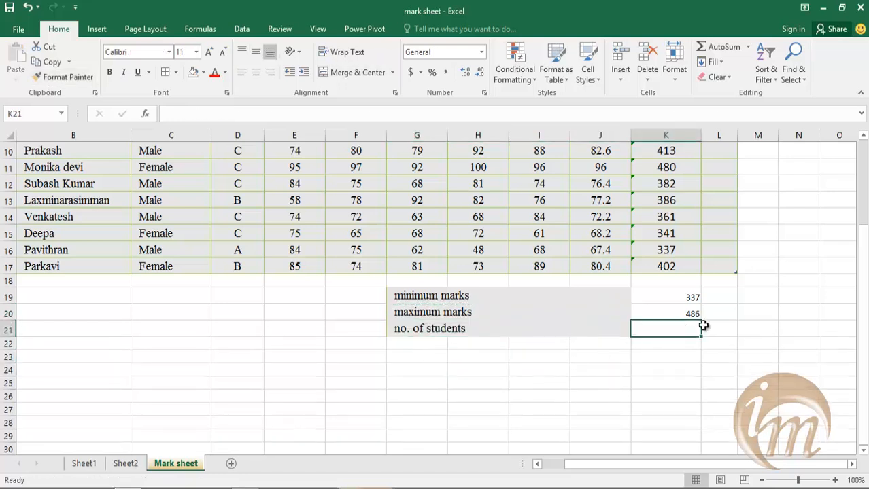
left_click(748, 47)
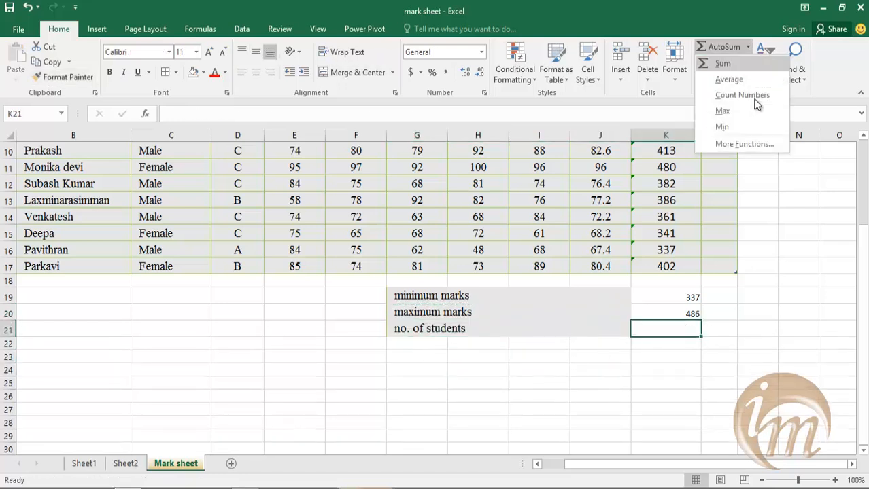
left_click(742, 96)
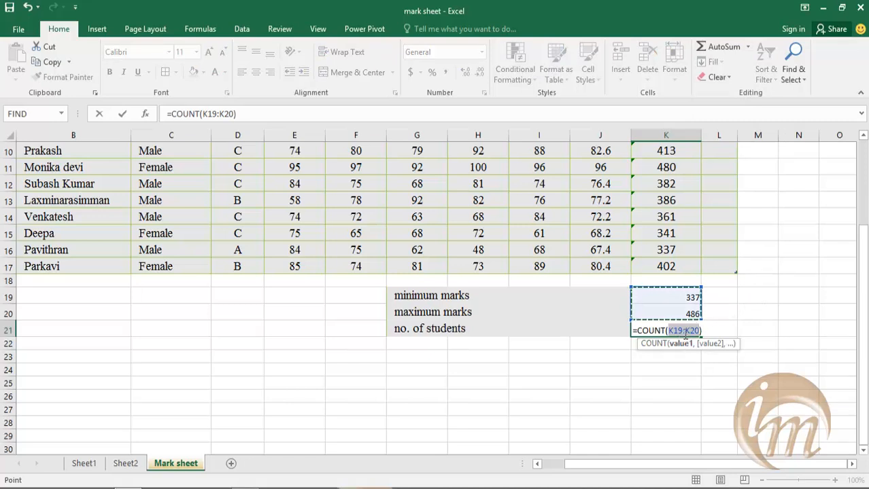
left_click(229, 113)
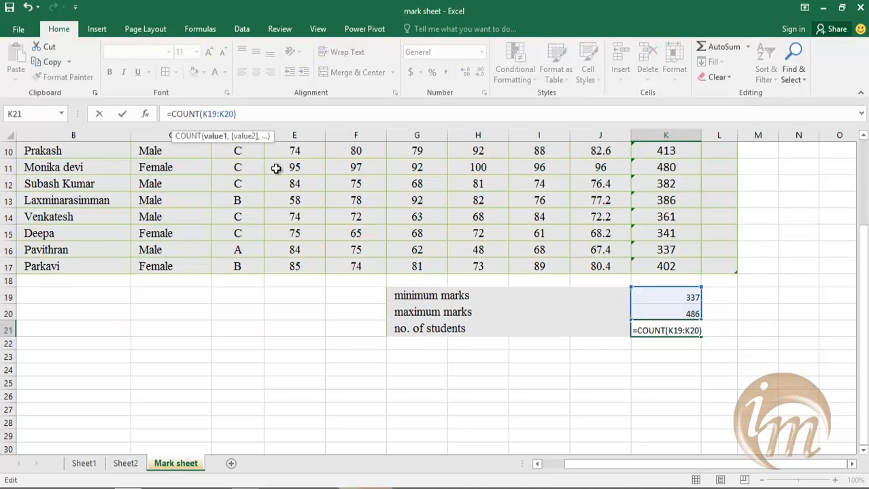
key("Delete")
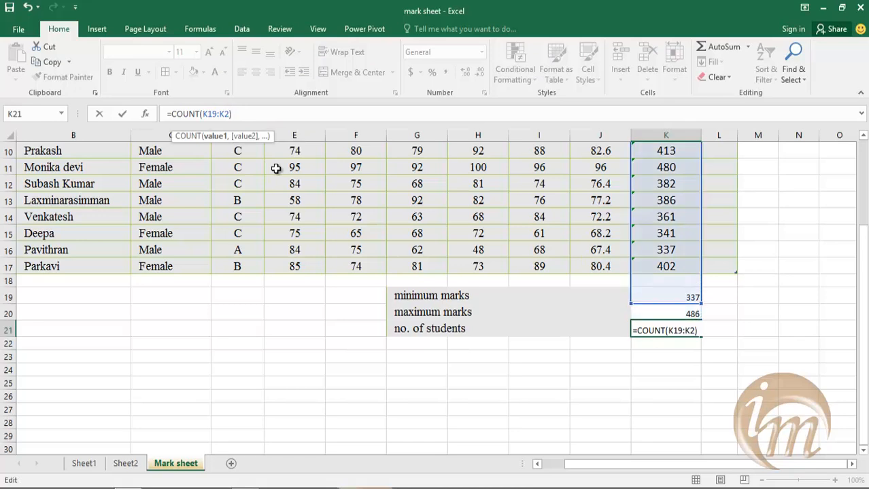
key("BackSpace")
key("BackSpace")
key("BackSpace")
key("BackSpace")
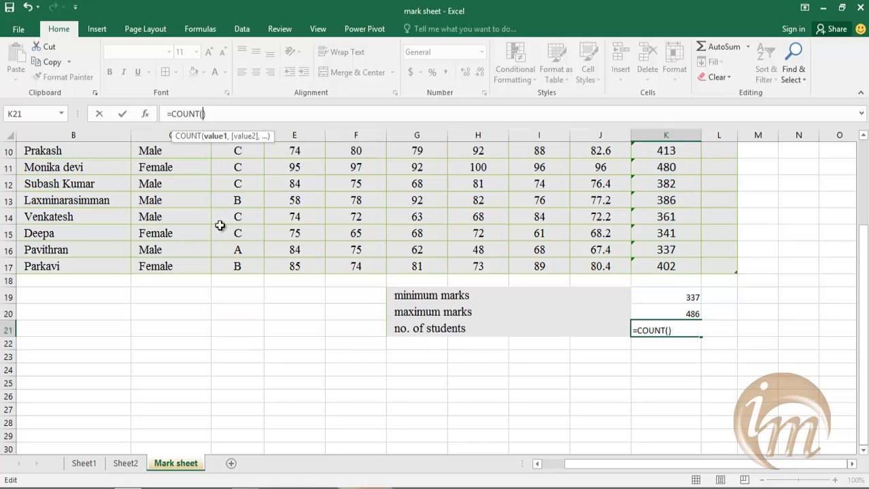
left_click_drag(864, 301, 862, 232)
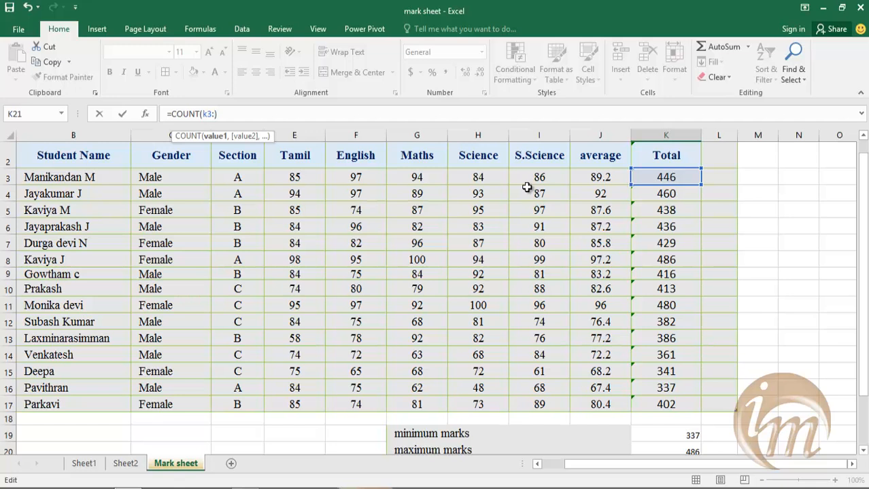
type("k17")
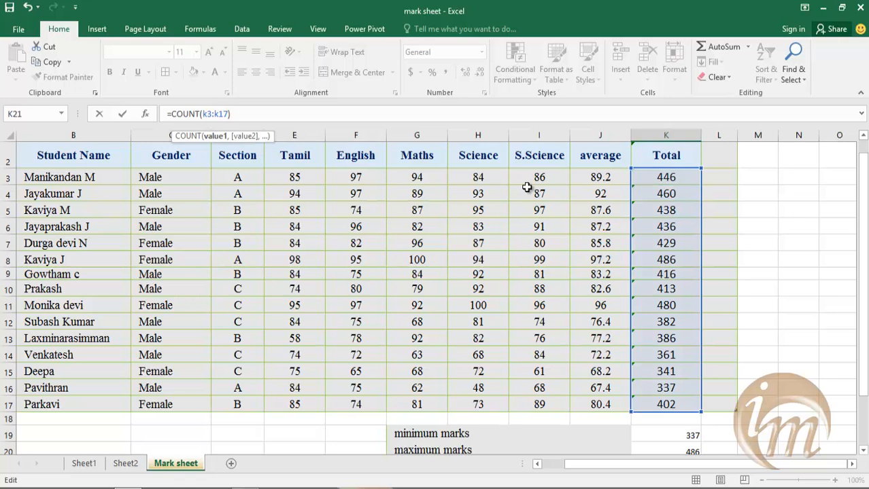
key("Return")
scroll(784, 366, "down", 1)
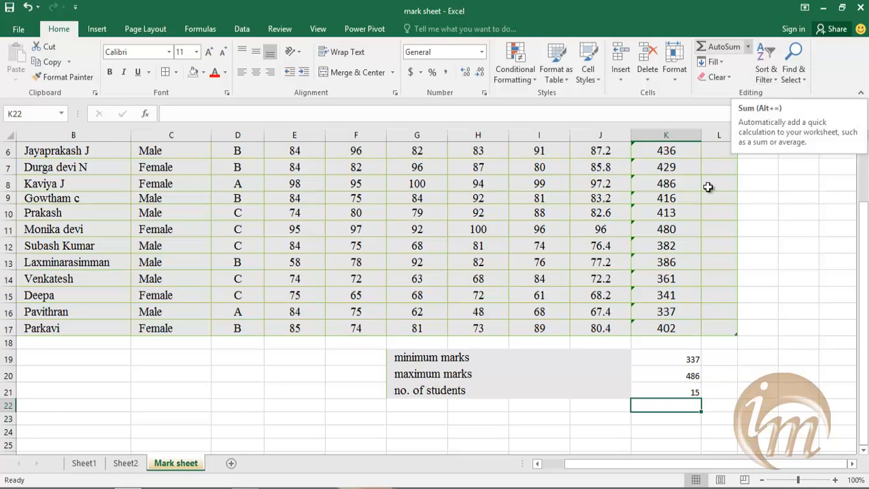
Browse the recently used functions offered by AutoSum's More Functions for K22, and cancel without inserting one
scroll(710, 186, "up", 2)
left_click(750, 46)
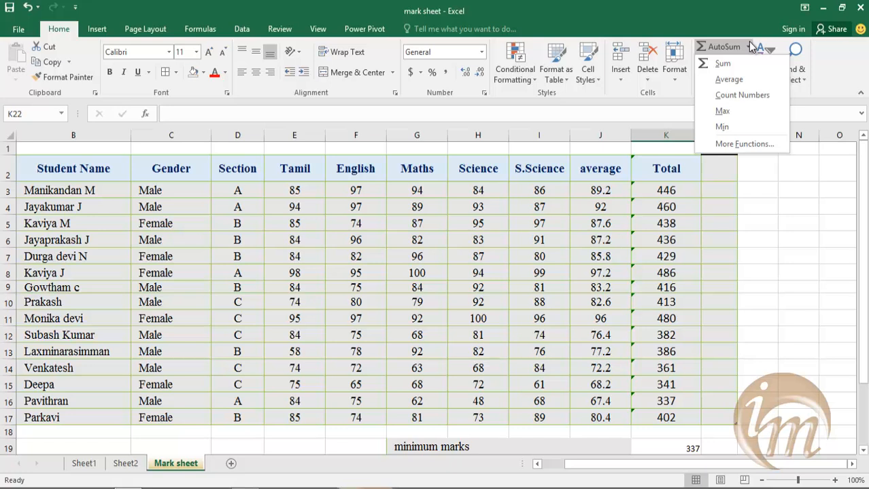
left_click(760, 144)
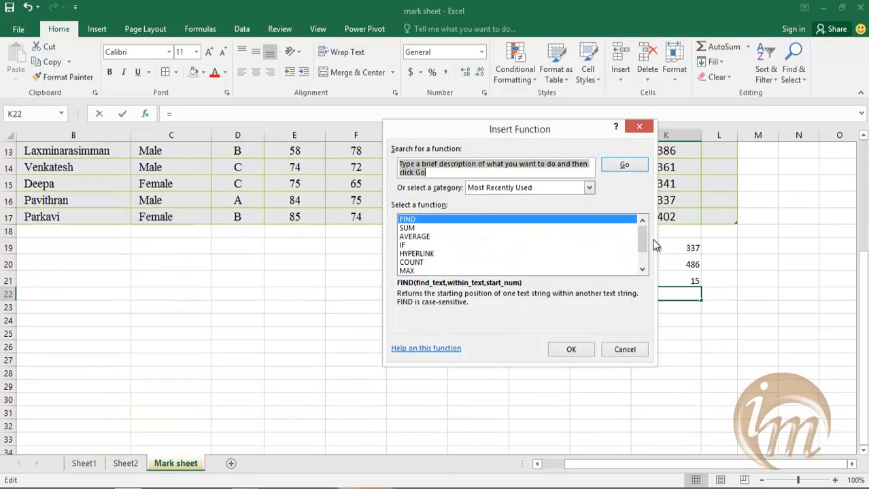
left_click_drag(646, 238, 644, 264)
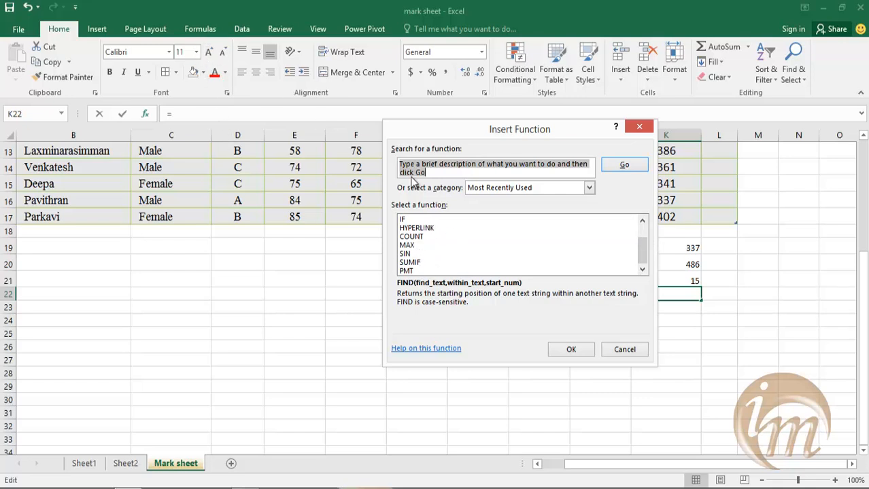
left_click(624, 348)
scroll(648, 350, "up", 4)
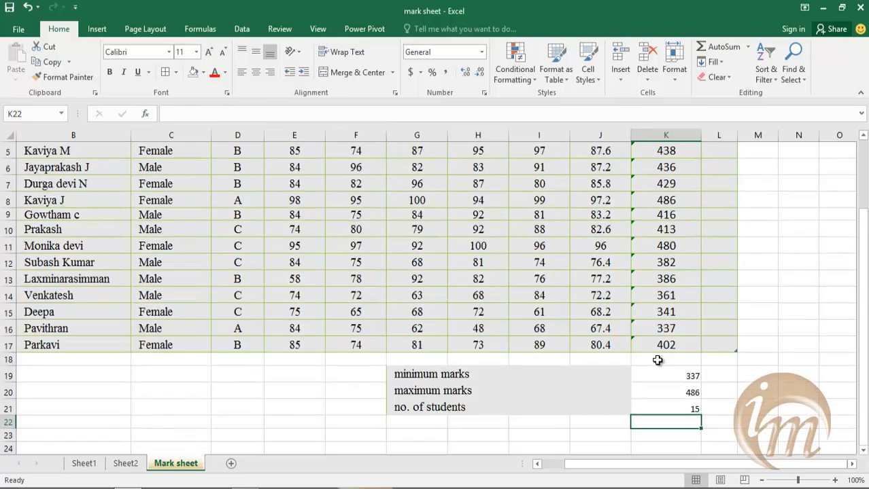
Try Fill Down on the single English mark in F5, and undo the fill
left_click(803, 355)
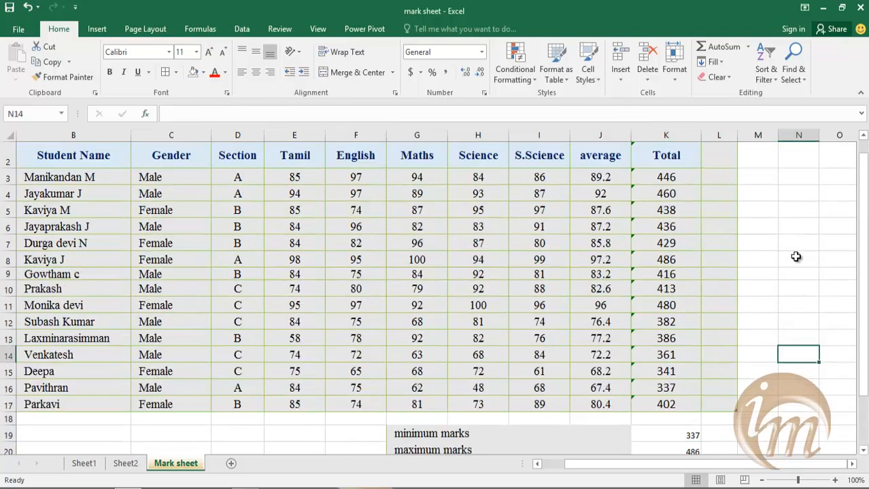
left_click(720, 62)
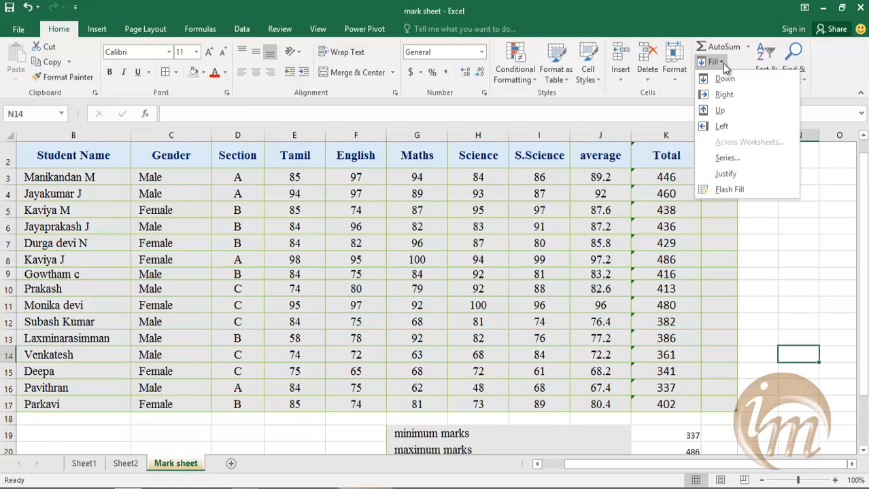
left_click(361, 212)
left_click(383, 217)
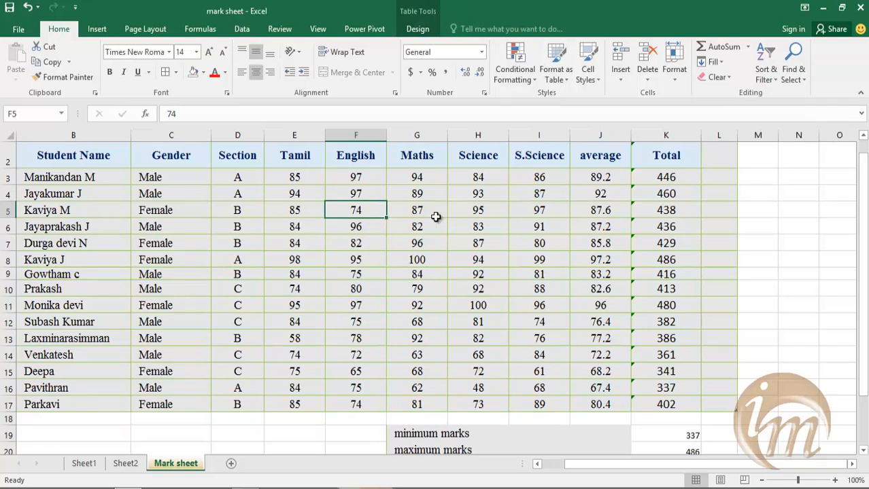
left_click(718, 63)
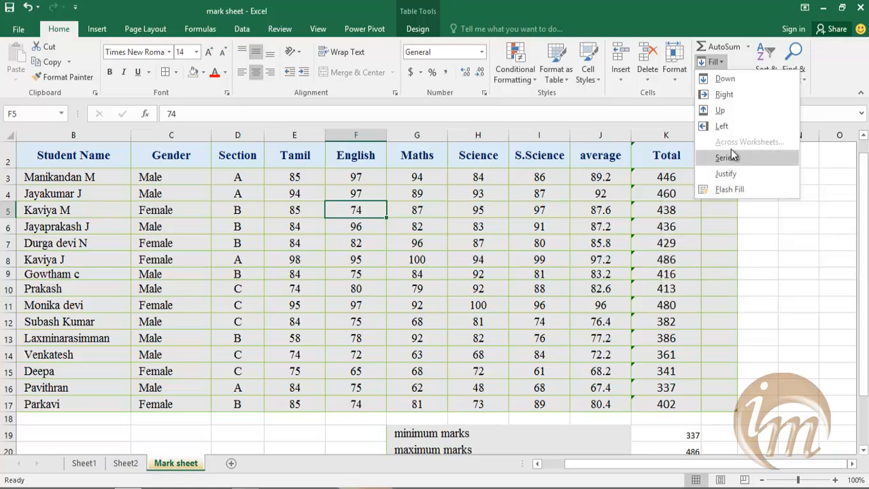
left_click(725, 78)
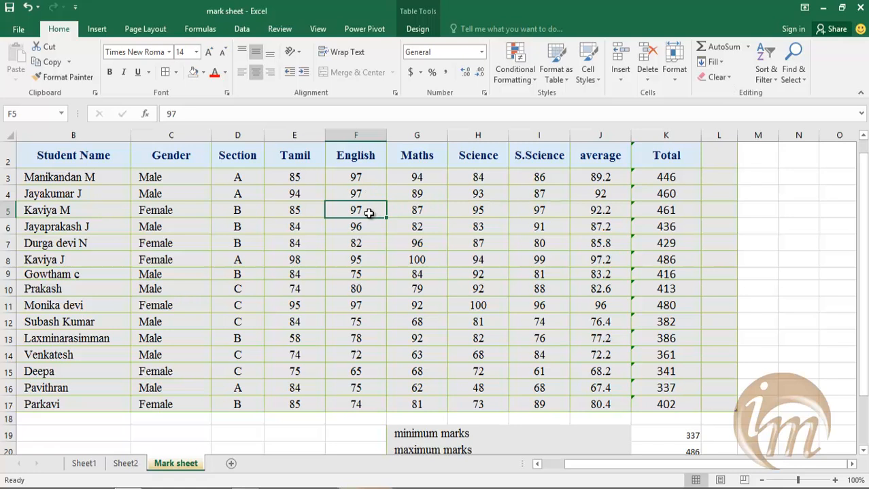
key("ctrl+z")
Try filling the value of F5 down through the English marks F5:F17, and undo the fill
left_click_drag(369, 209, 369, 407)
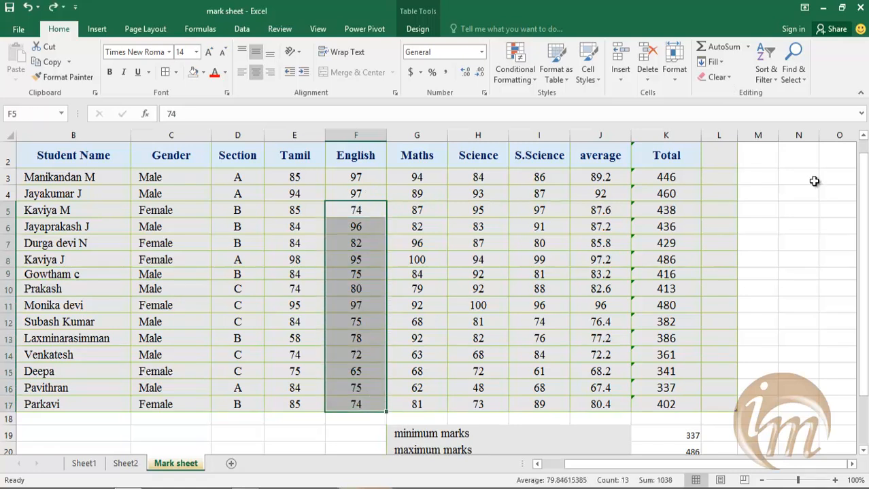
left_click(722, 63)
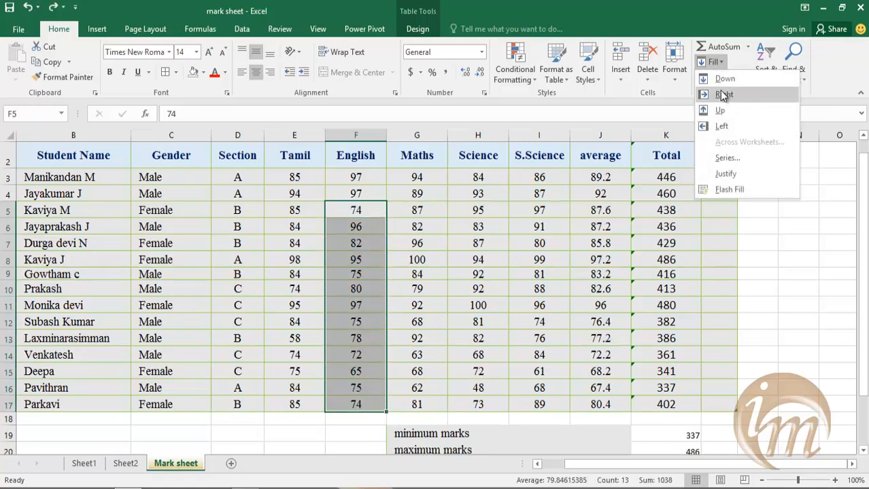
left_click(719, 82)
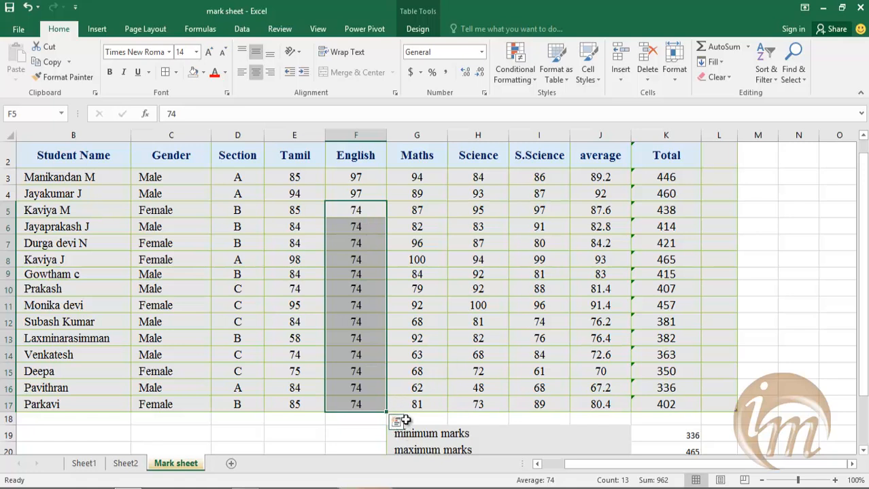
key("ctrl+z")
Try filling F5:F17 with a linear column series using step value 1, and undo the series
left_click(724, 64)
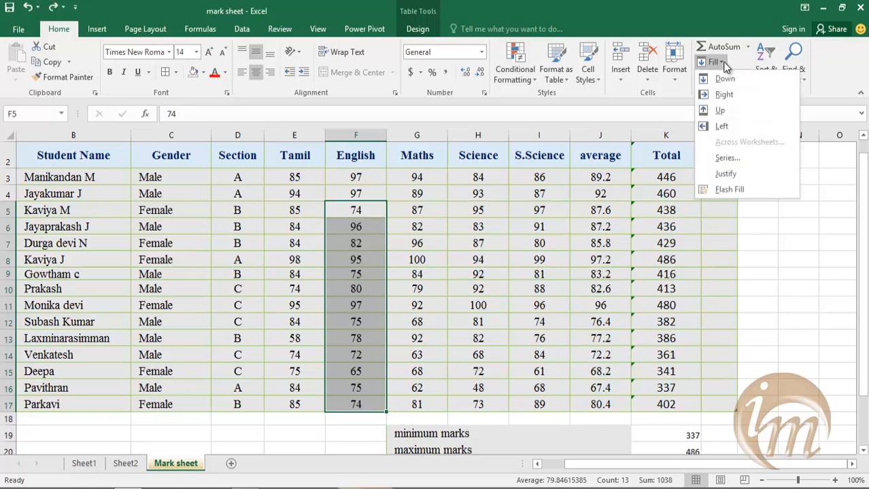
left_click(735, 162)
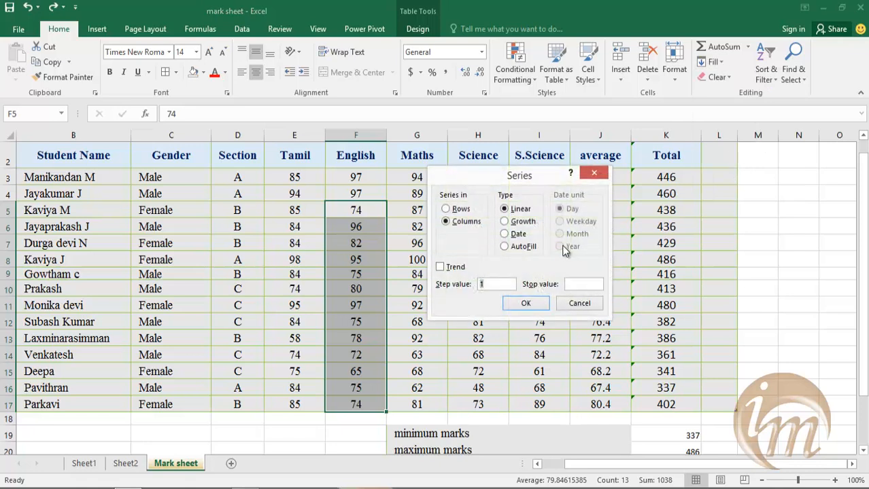
left_click_drag(481, 165, 500, 171)
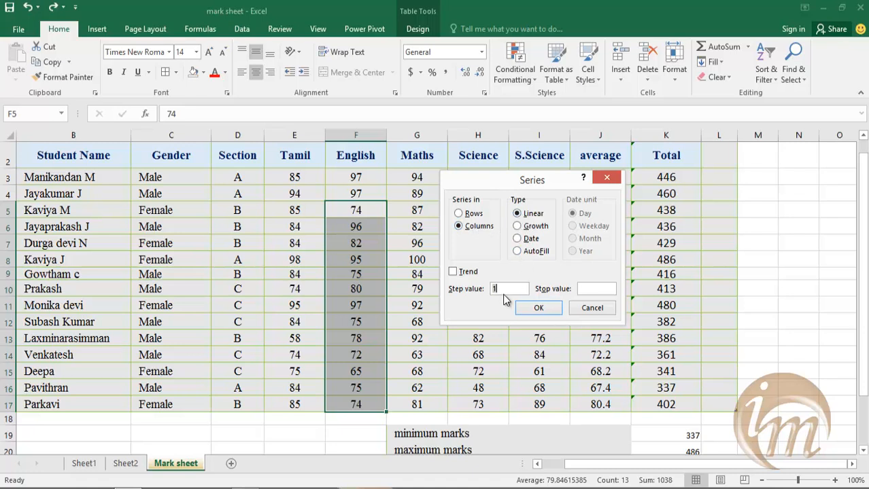
left_click(538, 308)
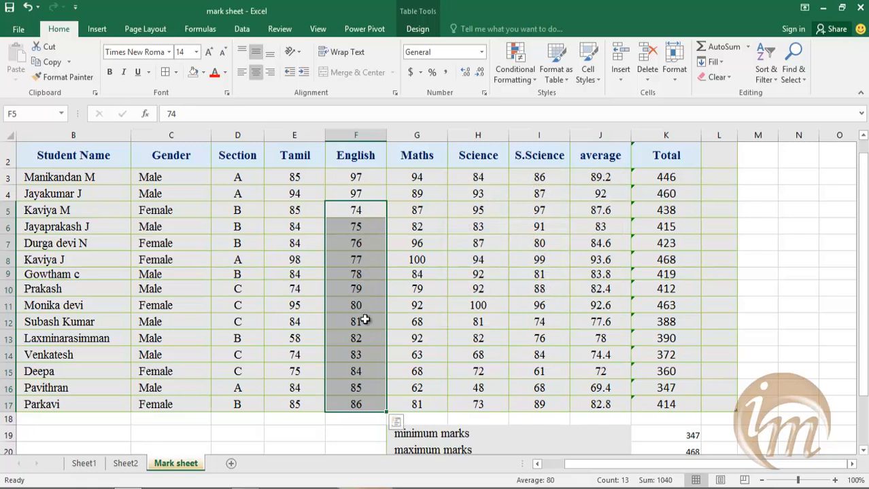
key("ctrl+z")
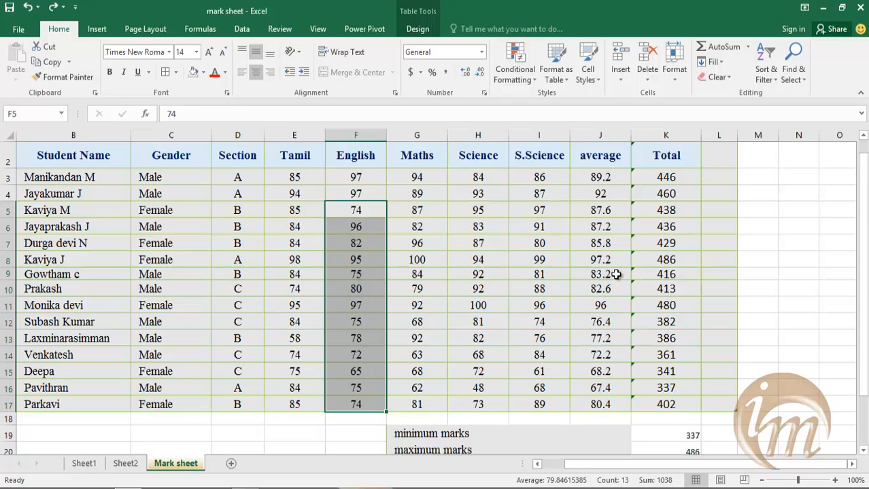
Enter 1 in L3, in the empty column beside the totals
scroll(782, 297, "up", 1)
left_click(783, 301)
left_click(713, 190)
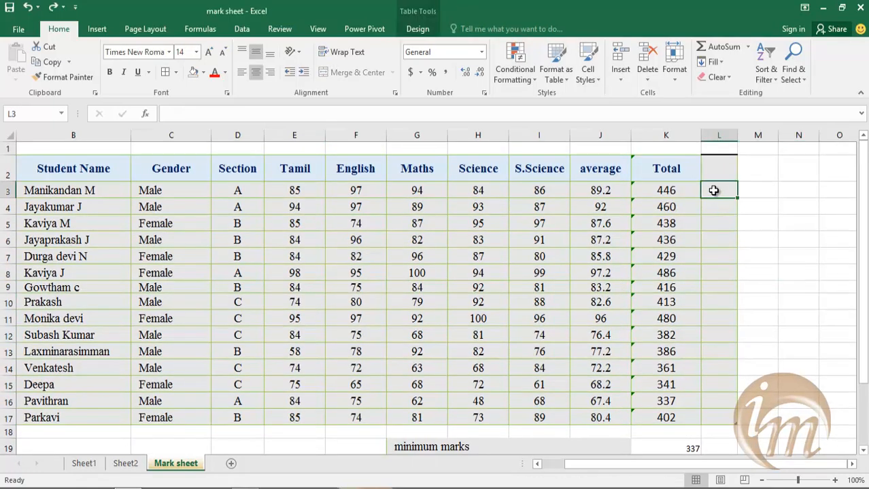
type("1")
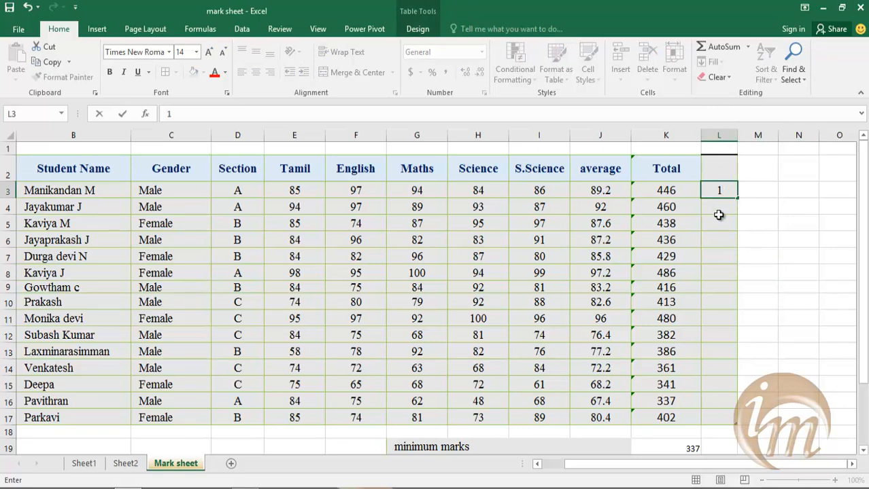
left_click_drag(719, 206, 715, 240)
left_click(715, 194)
Fill L3:L17 with a linear column series starting from L3, using step value 2
left_click_drag(716, 207, 718, 418)
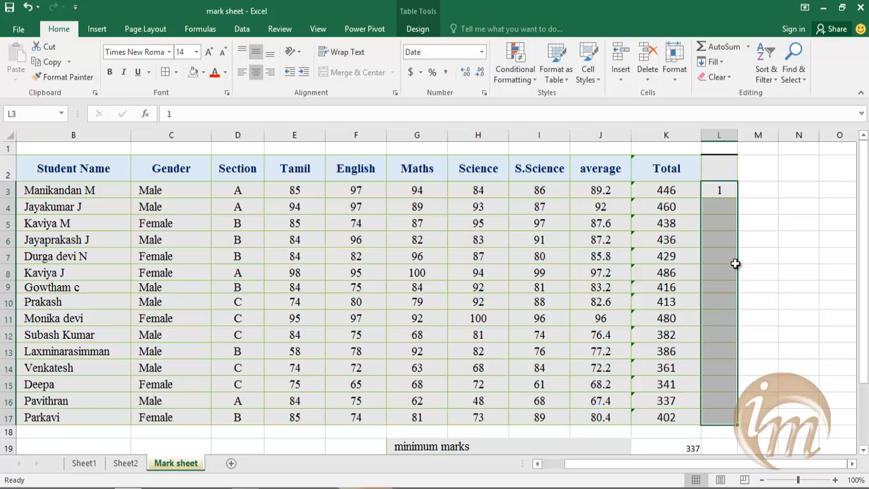
left_click(722, 63)
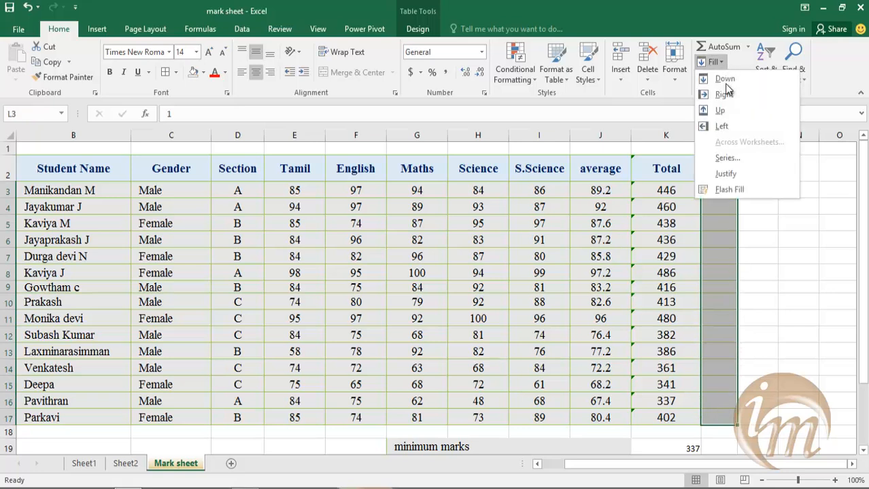
left_click(735, 155)
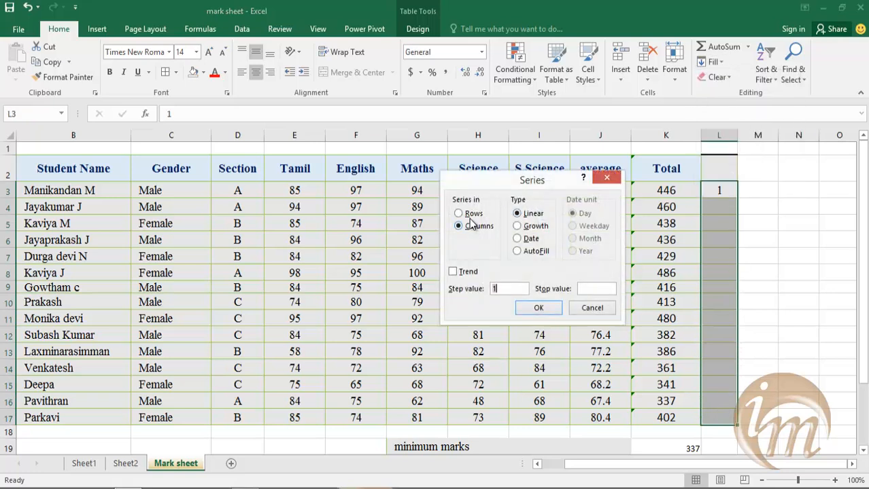
left_click(538, 308)
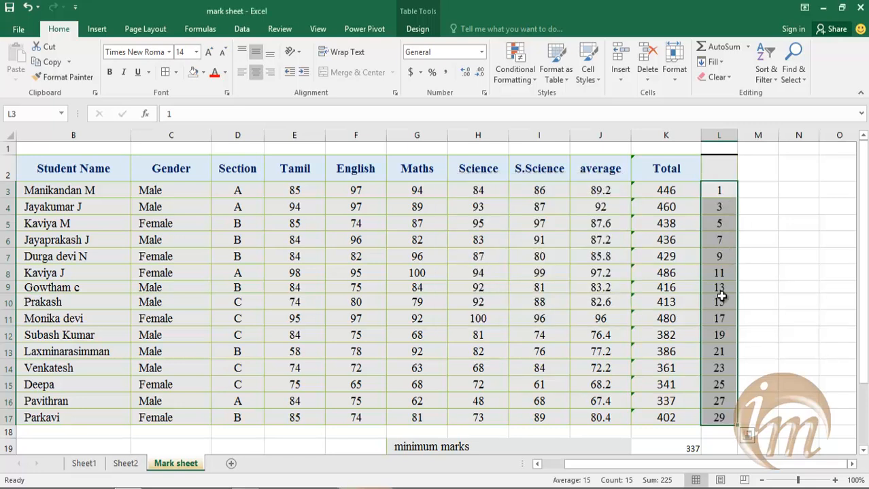
Try 2 as the first value in L3, and undo both that entry and the series fill
double_click(729, 191)
type("2")
left_click(765, 314)
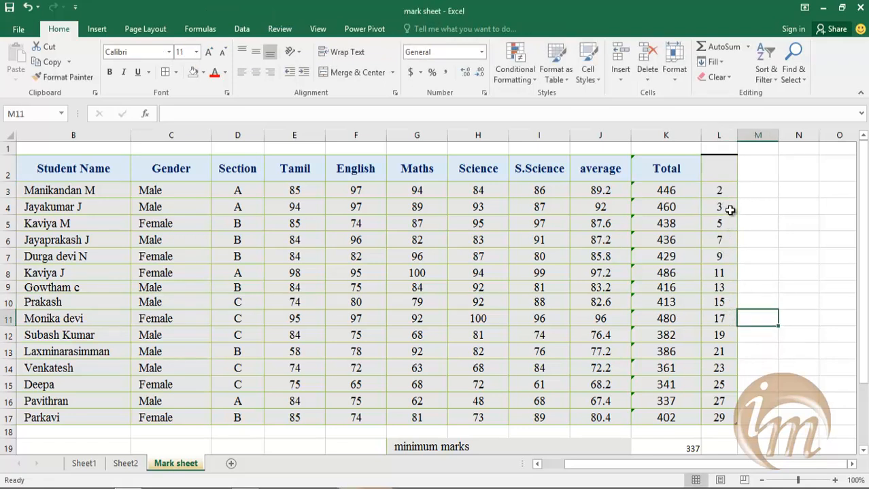
key("ctrl+z")
key("ctrl+z")
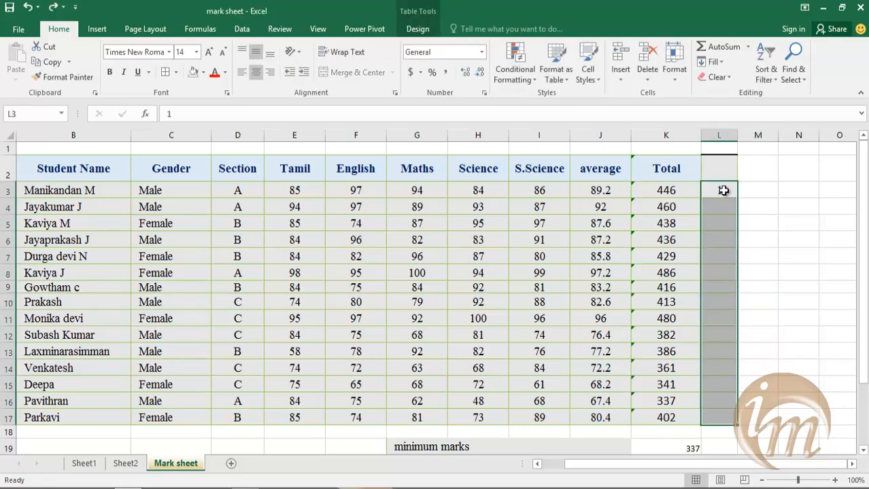
Try filling L3:L17 with a linear column series using step value 2 and stop value 15, and undo the series
left_click(712, 62)
left_click(720, 155)
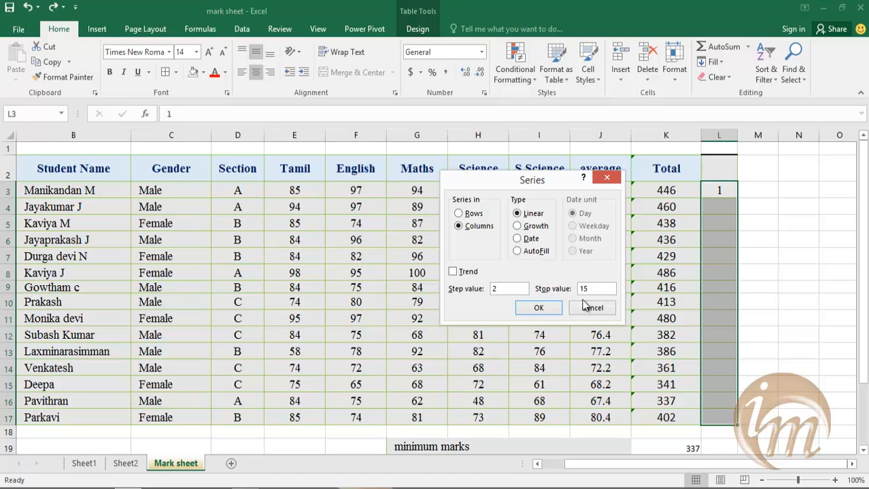
left_click(538, 308)
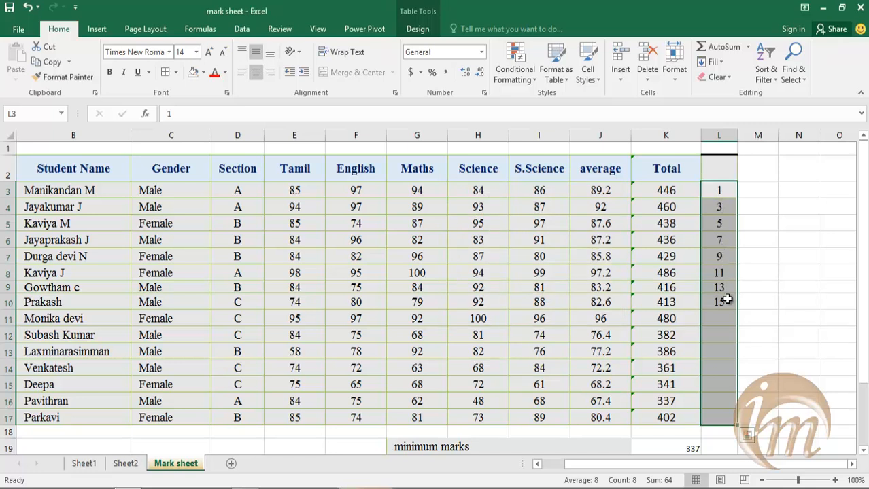
key("ctrl+z")
key("ctrl+z")
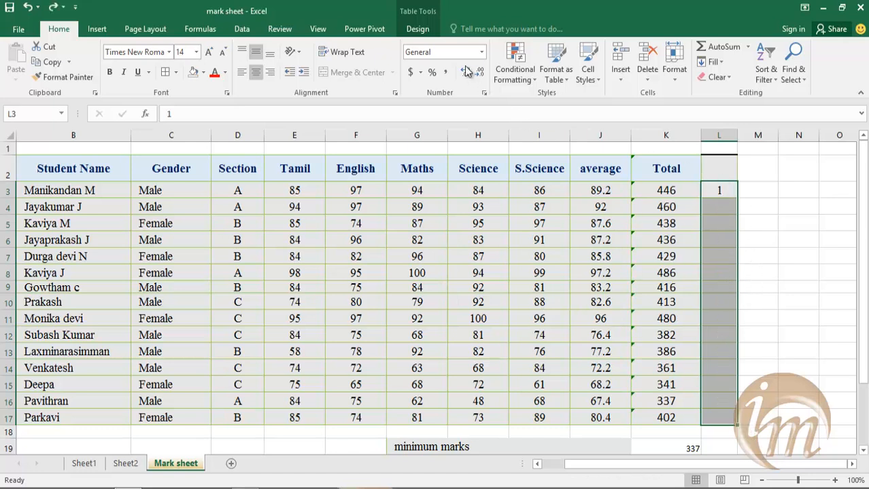
Format L3:L17 as Short Date and widen column L to fit the date
left_click(481, 51)
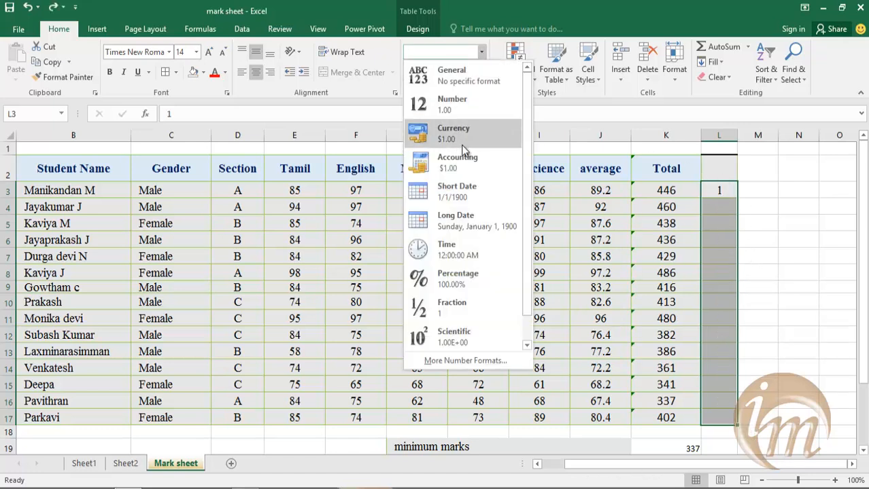
left_click(466, 196)
left_click_drag(747, 136, 769, 135)
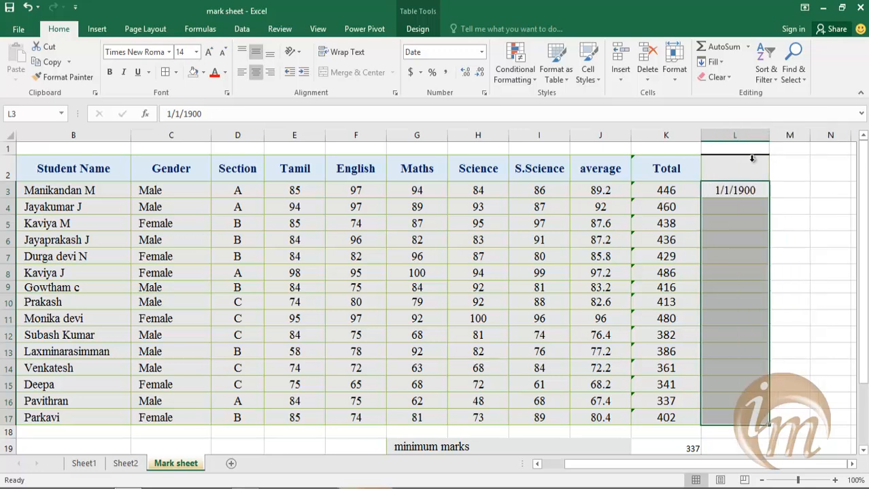
Change the date in L3 to 12/05/2015
left_click(719, 191)
double_click(722, 190)
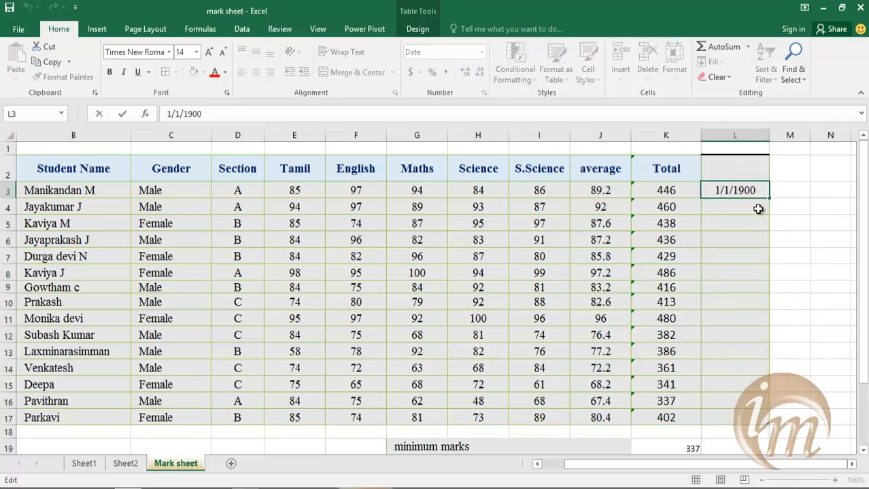
key("BackSpace")
type("12")
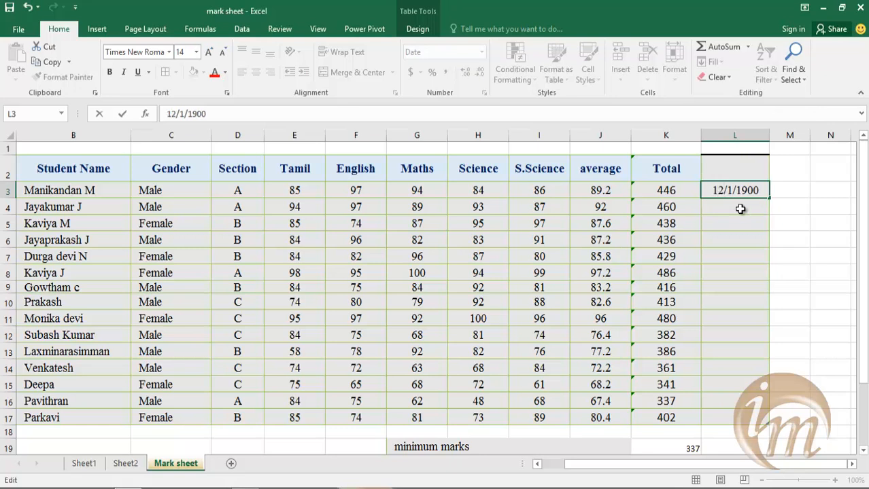
double_click(730, 190)
left_click(733, 192)
key("BackSpace")
type("05")
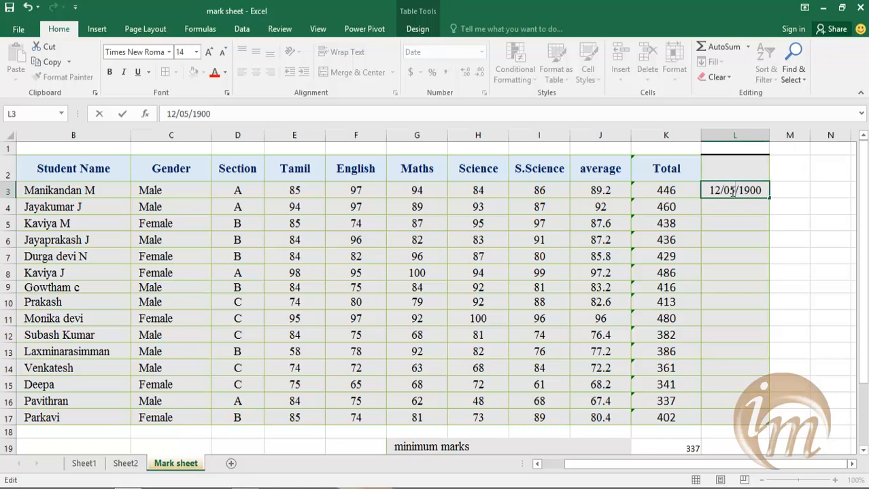
double_click(747, 191)
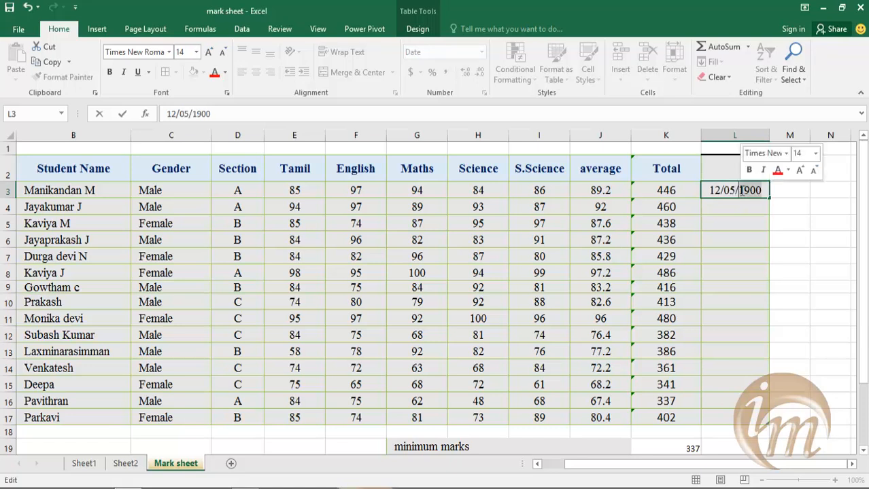
type("2015")
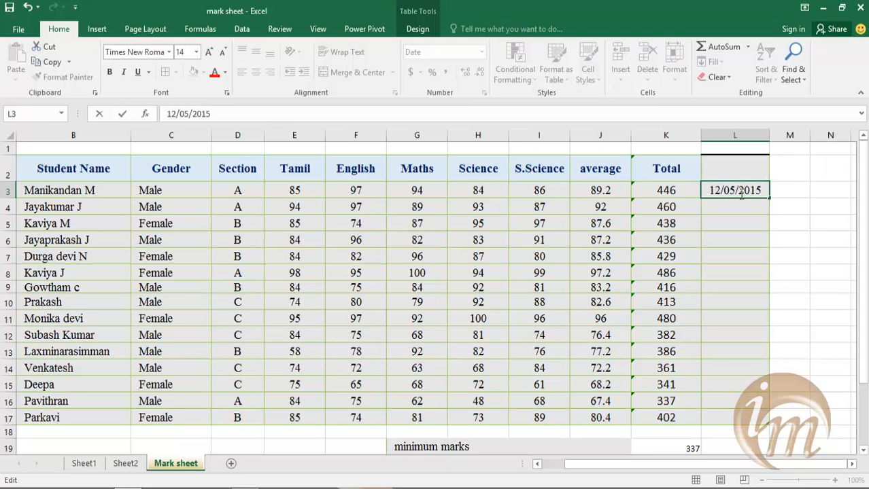
key("Return")
left_click(725, 191)
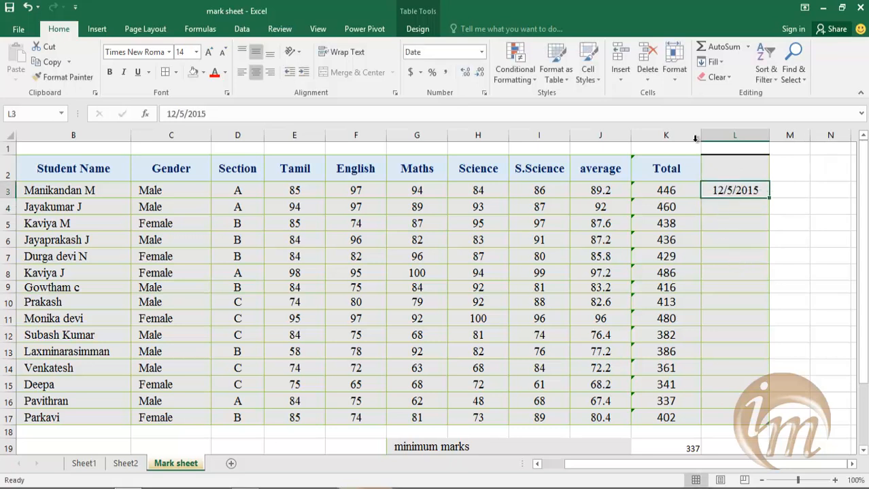
left_click(724, 65)
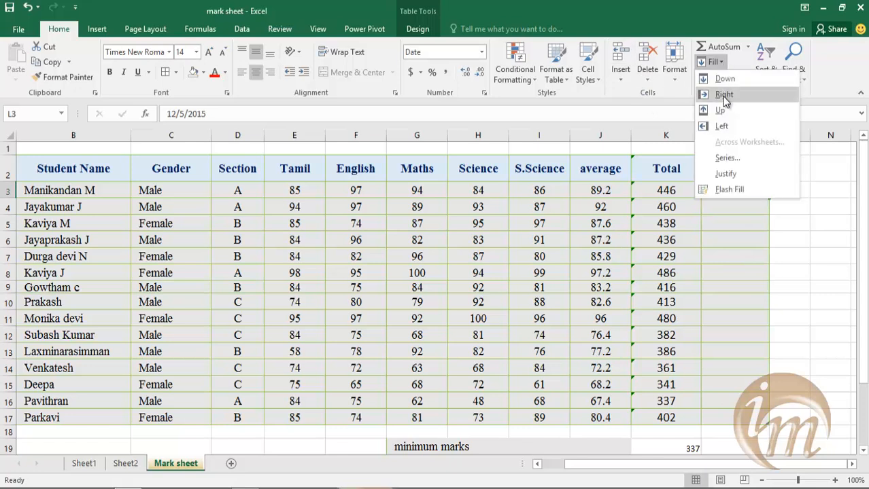
left_click(728, 153)
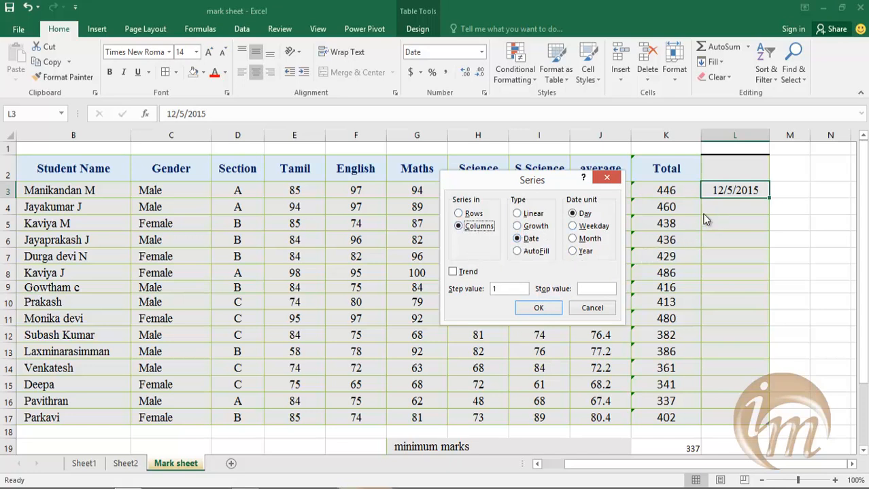
left_click(591, 308)
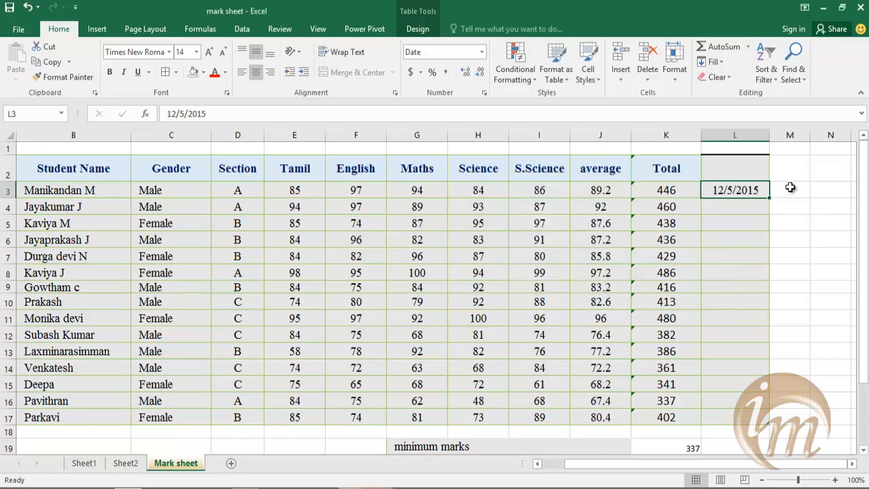
Try filling L3:L17 with a date series in columns by day, using step value 1, and undo the series
left_click_drag(721, 191, 731, 413)
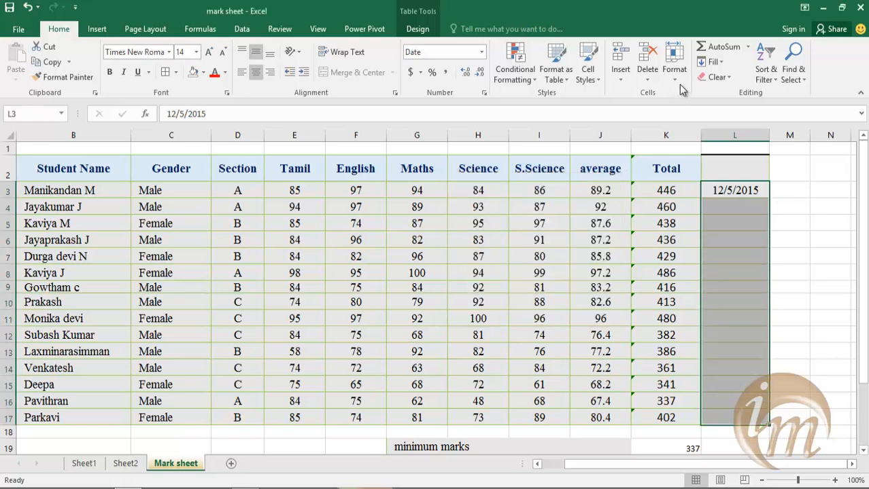
left_click(720, 63)
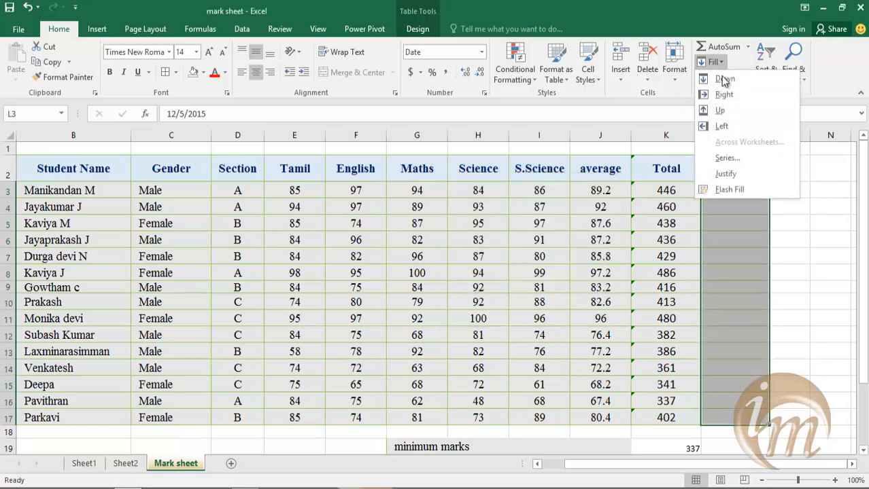
left_click(726, 157)
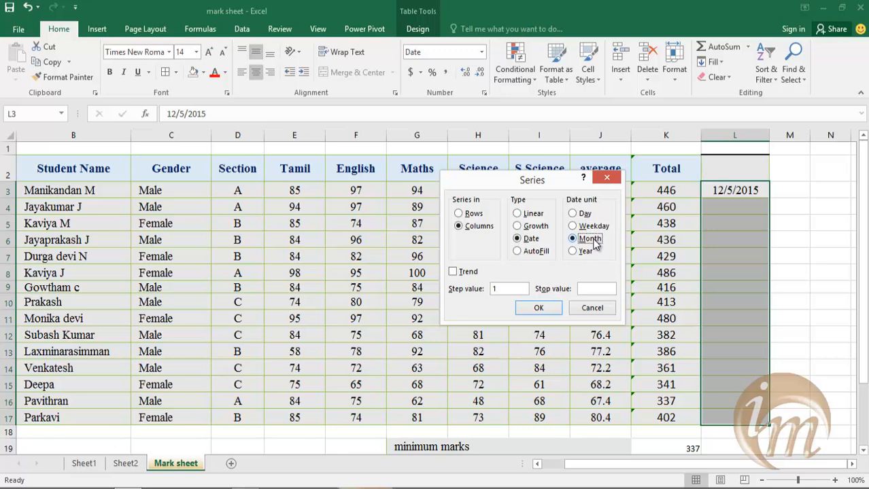
left_click(584, 213)
left_click(537, 309)
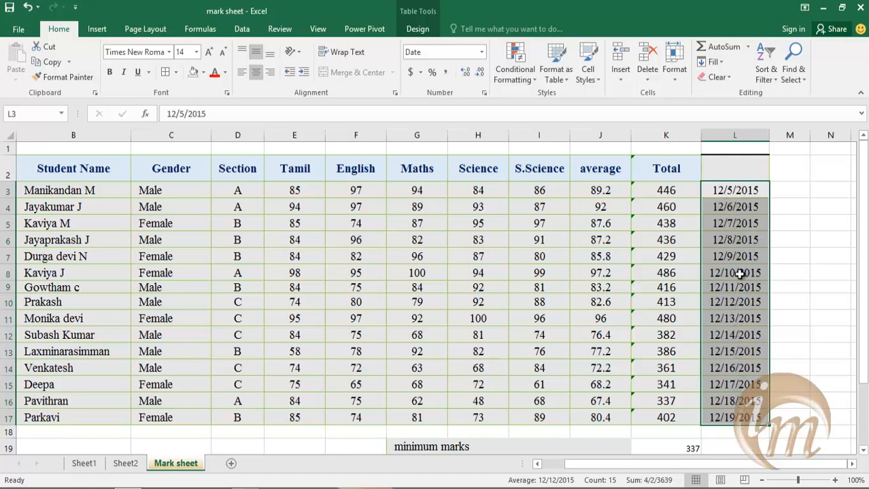
key("ctrl+z")
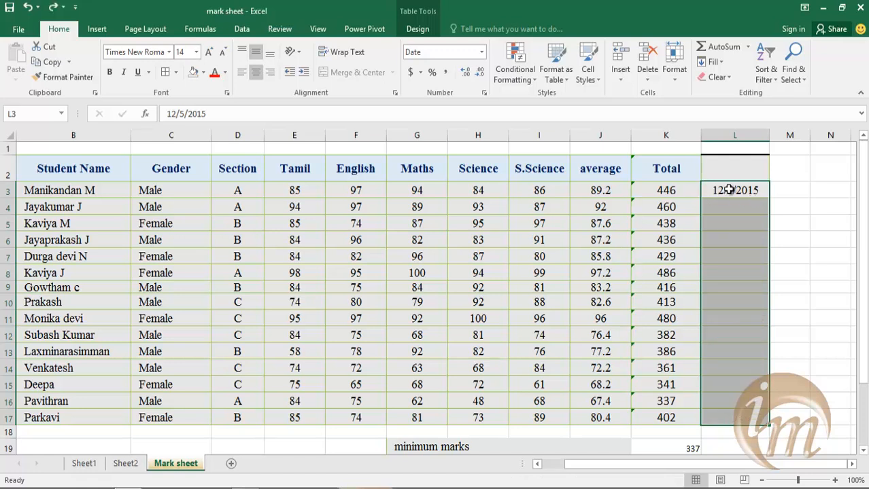
Try a monthly date series down L3:L17 starting from 12/5/2015 with step value 1, and undo the series
left_click(724, 65)
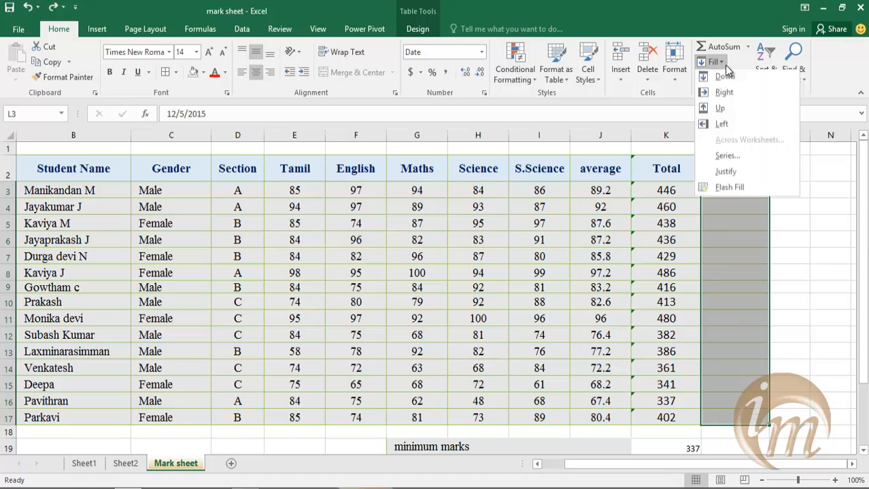
left_click(730, 154)
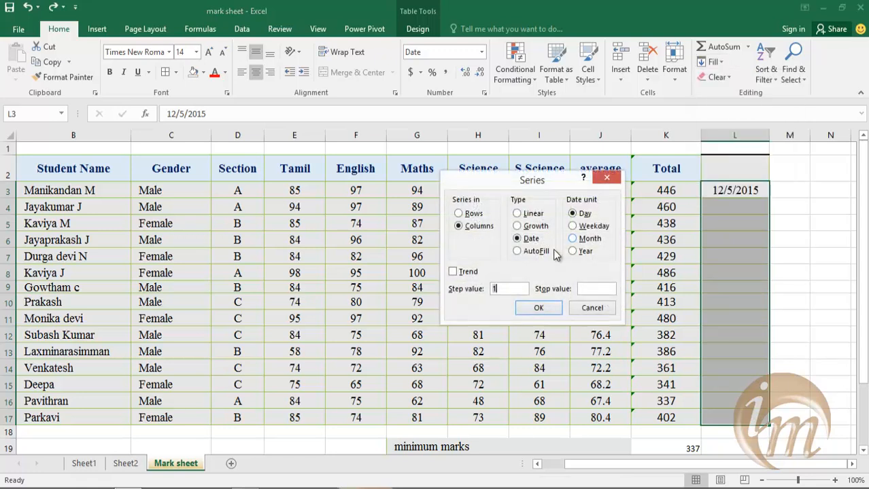
left_click(574, 239)
left_click(538, 308)
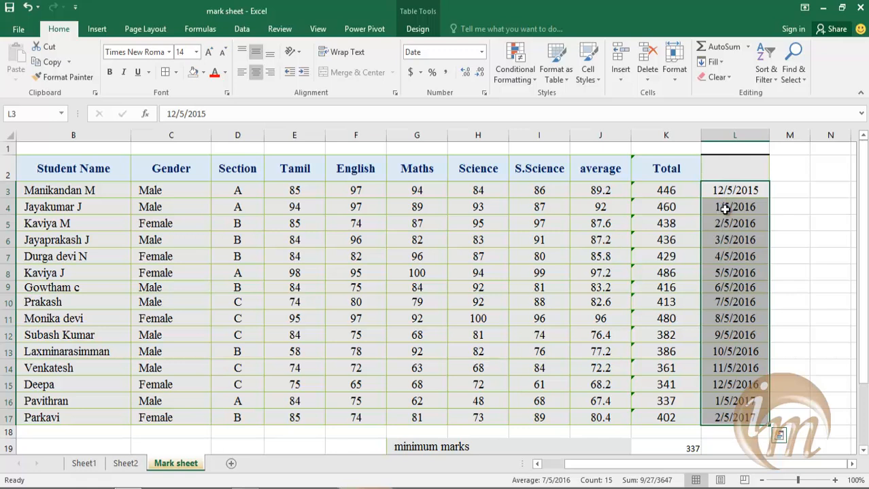
key("ctrl+z")
Change the starting date in L3 to 1/5/2015
double_click(725, 192)
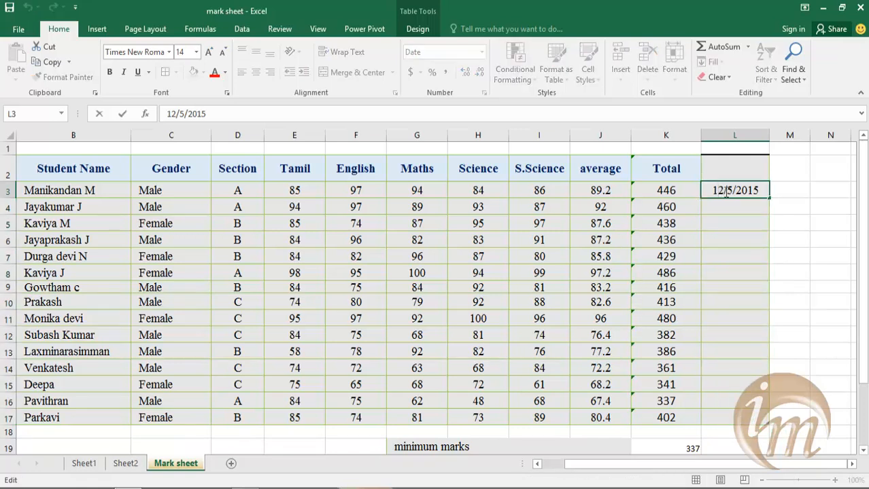
key("BackSpace")
key("Return")
key("Return")
key("Return")
key("Return")
left_click(734, 193)
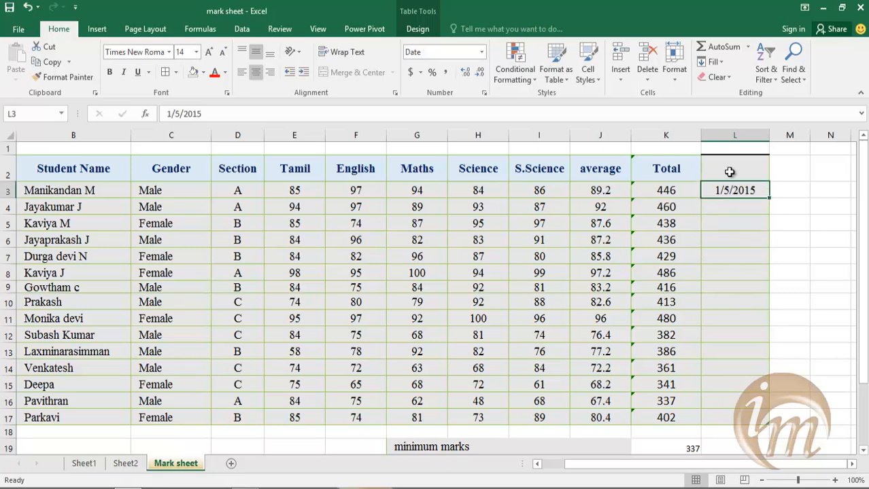
left_click_drag(718, 201, 727, 338)
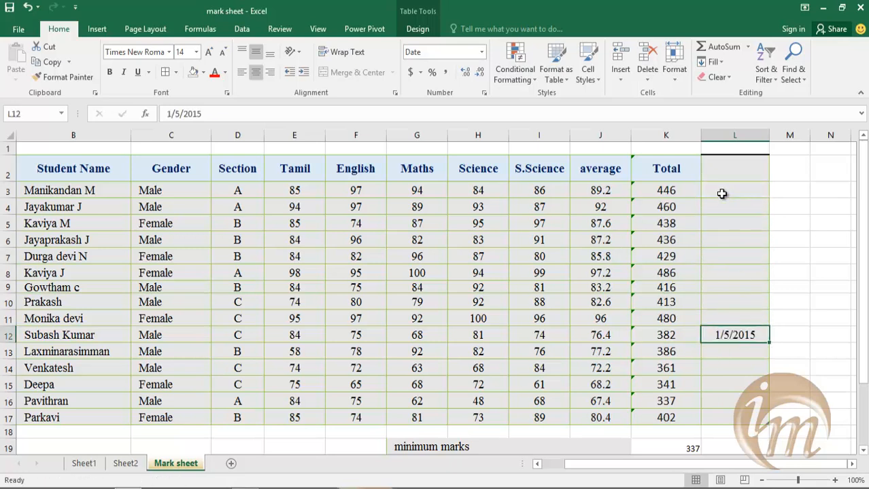
key("ctrl+z")
Try filling L3:L17 with a monthly date series starting from 1/5/2015, using step value 1, and undo the series
left_click_drag(722, 192, 759, 373)
left_click(713, 62)
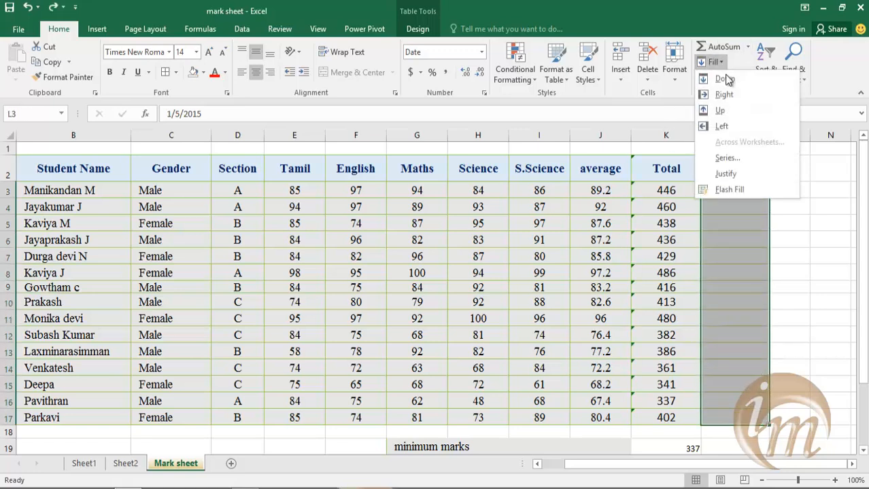
left_click(726, 158)
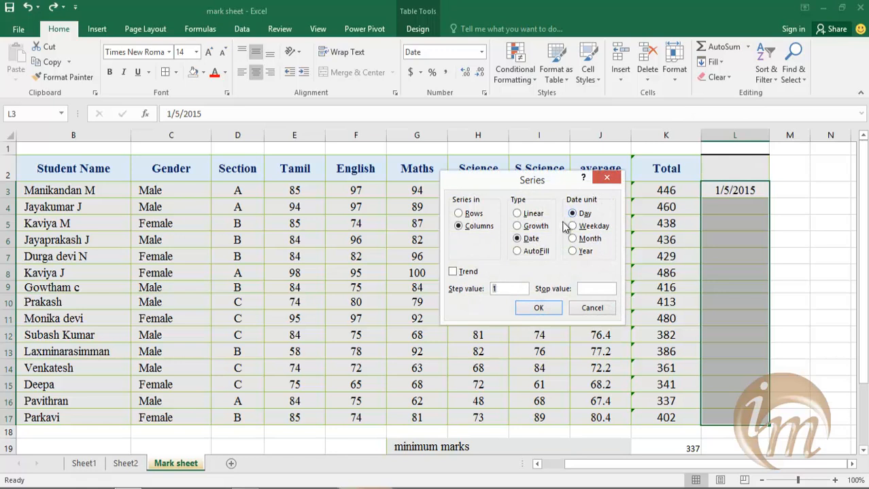
left_click(584, 240)
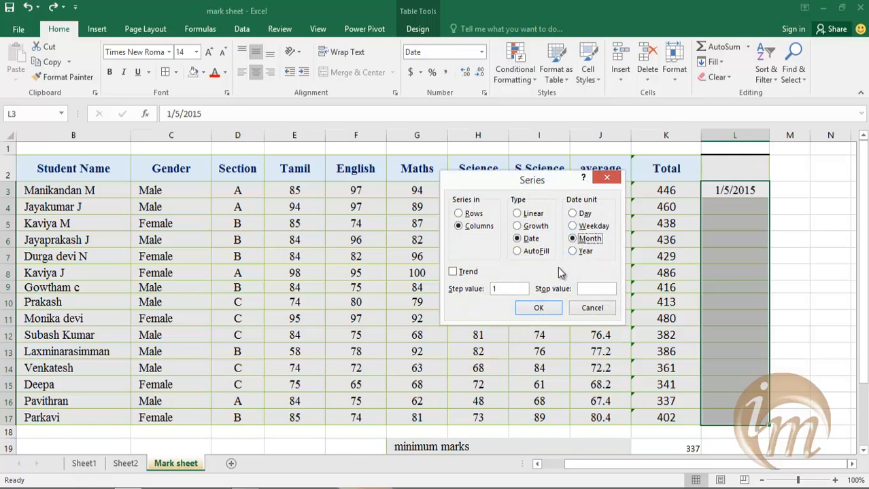
left_click(539, 308)
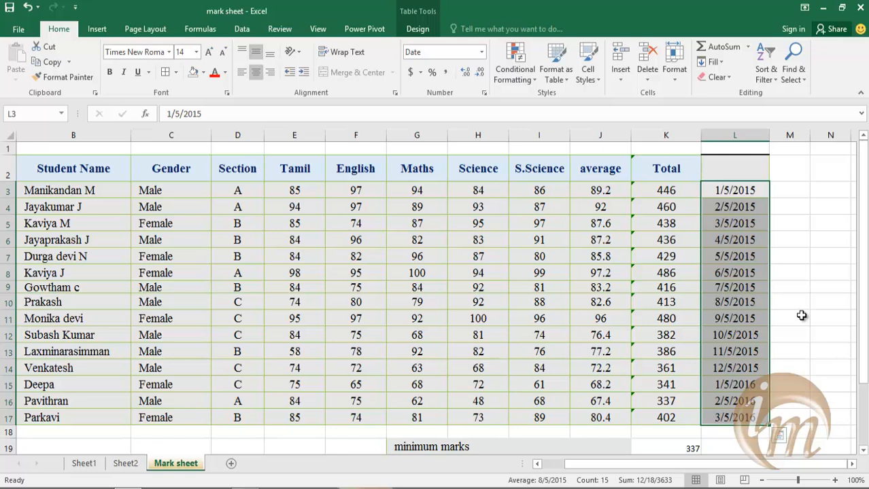
key("ctrl+z")
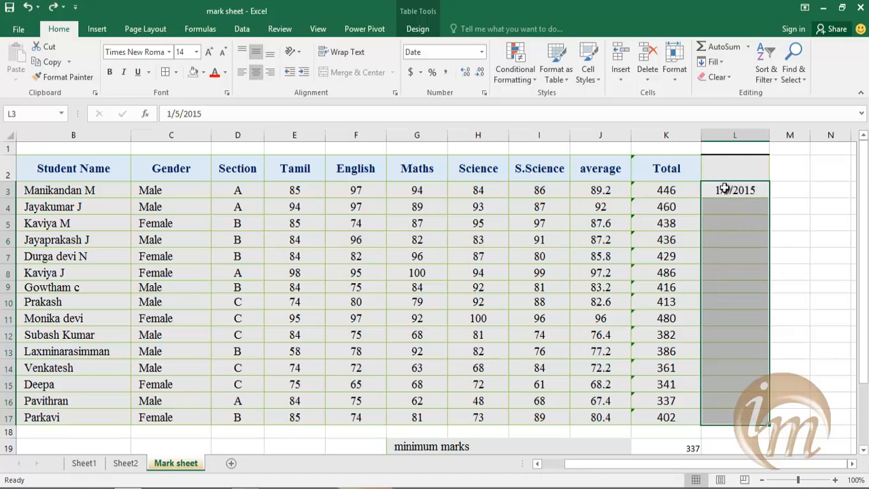
Try filling L3:L17 with a yearly date series in columns, using step value 1, and undo the series
left_click(720, 64)
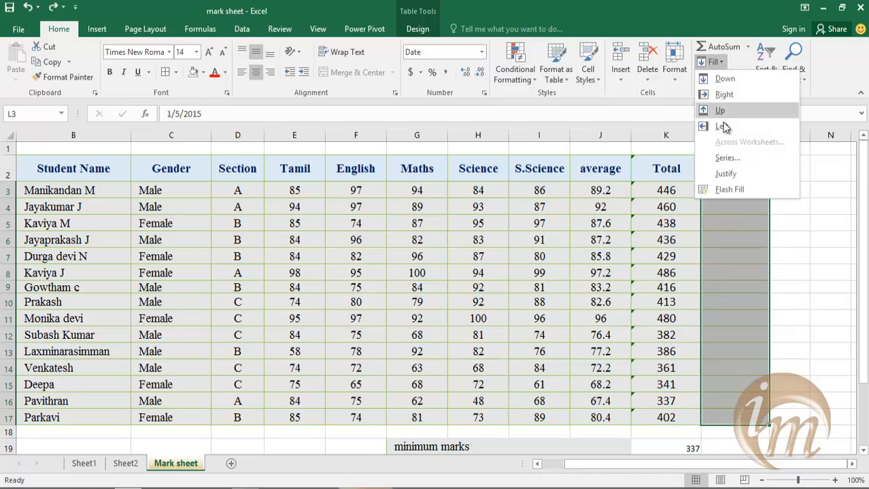
left_click(736, 160)
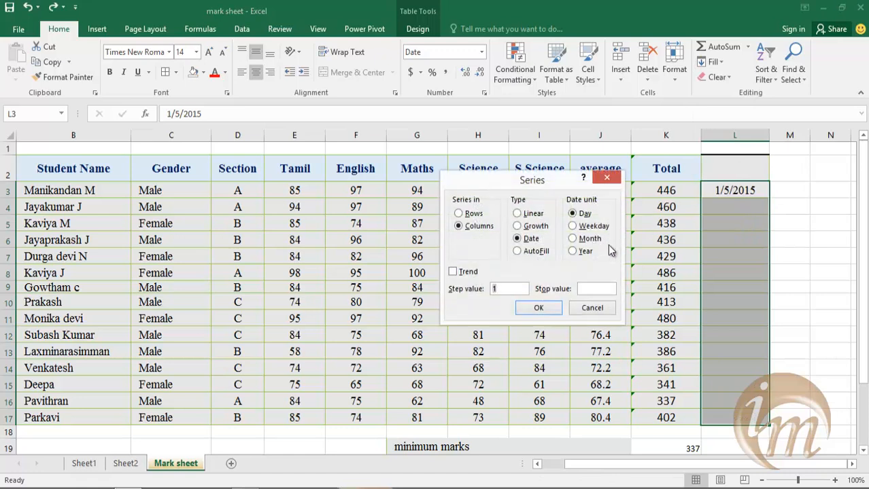
left_click(573, 252)
left_click(538, 308)
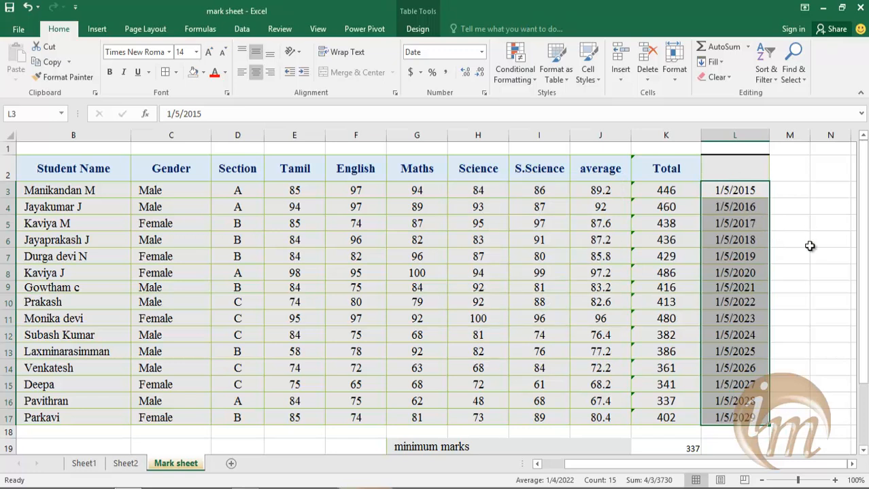
key("ctrl+z")
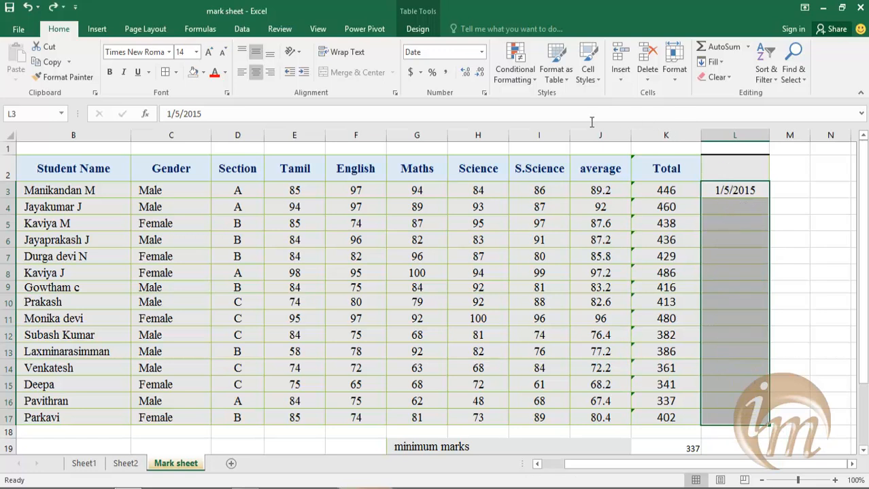
Try filling L3:L17 with an AutoFill-type series in columns starting from 1/5/2015, and undo the series
left_click(715, 62)
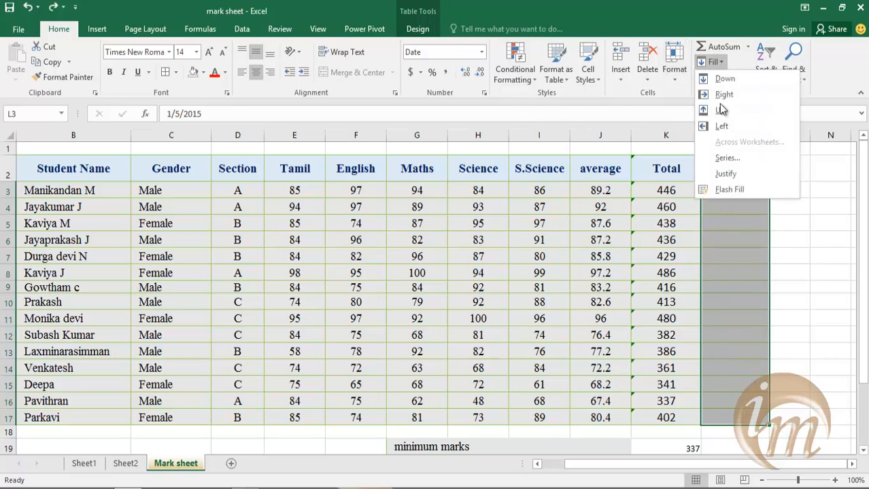
left_click(728, 161)
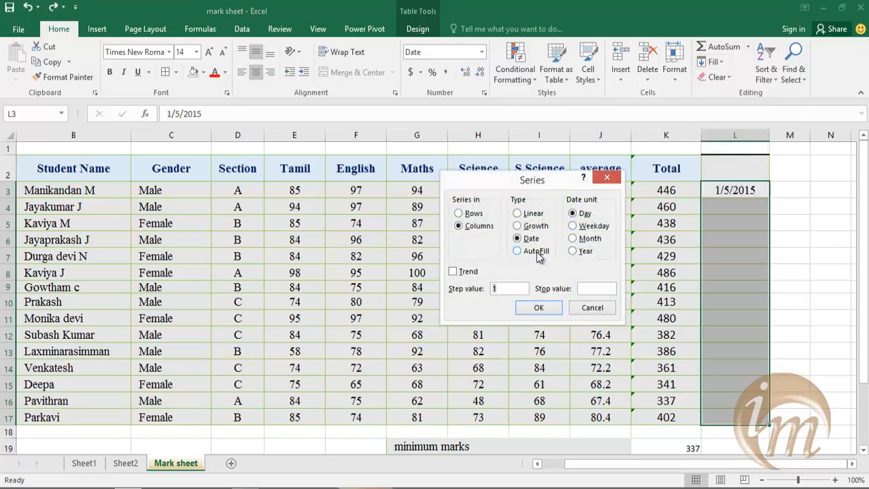
left_click(536, 251)
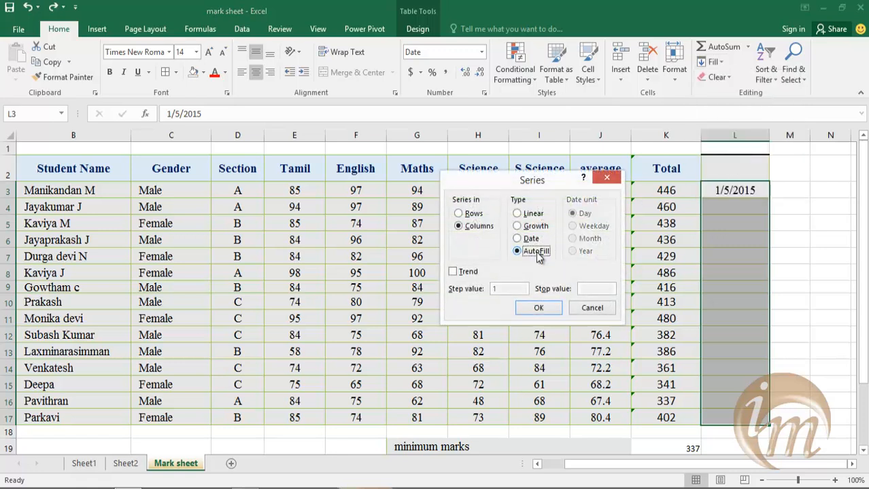
left_click(538, 308)
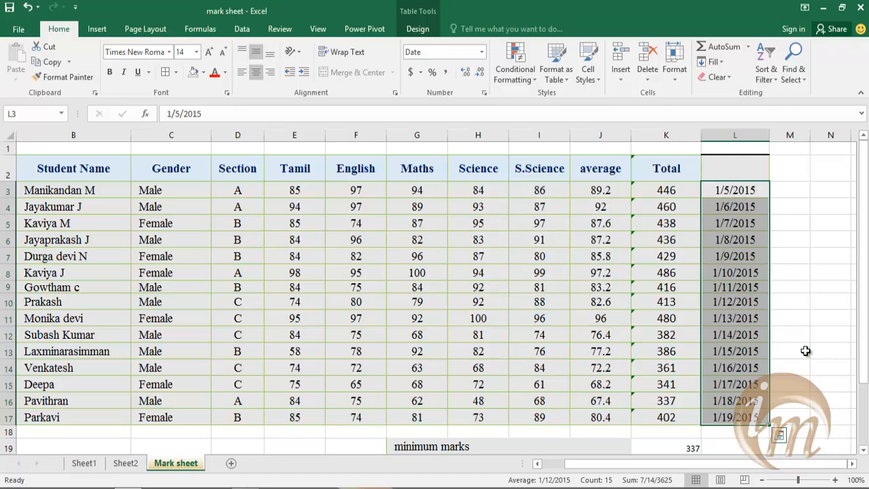
key("ctrl+z")
Try filling L3:L17 with a monthly date series starting from 1/5/2015, using step value 2, and undo the series
left_click_drag(721, 189, 743, 418)
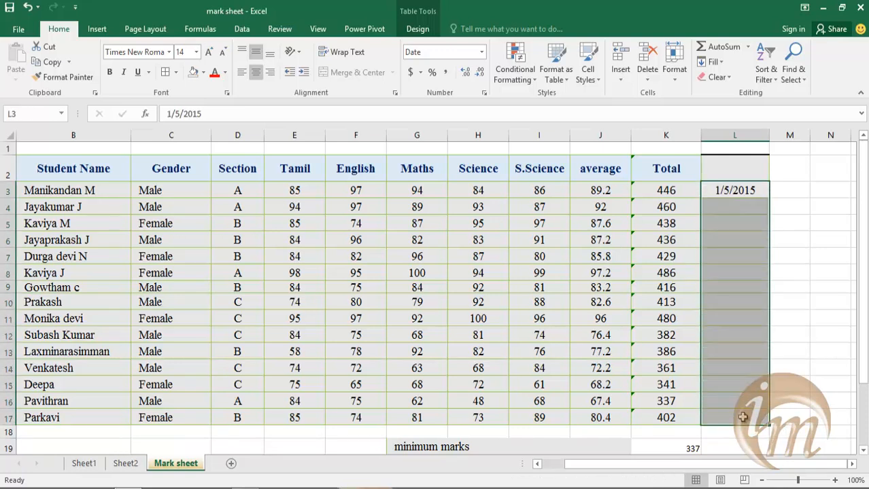
left_click(720, 62)
left_click(723, 163)
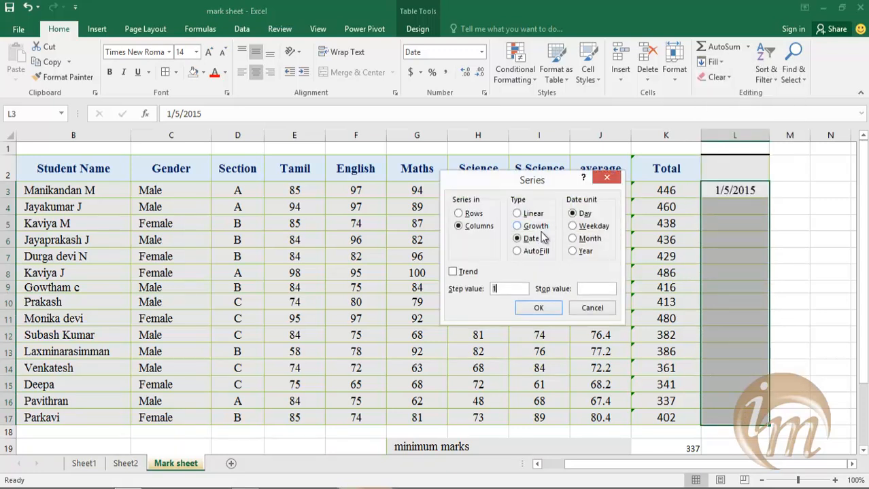
left_click(575, 241)
left_click_drag(502, 291, 480, 293)
type("2")
left_click(533, 307)
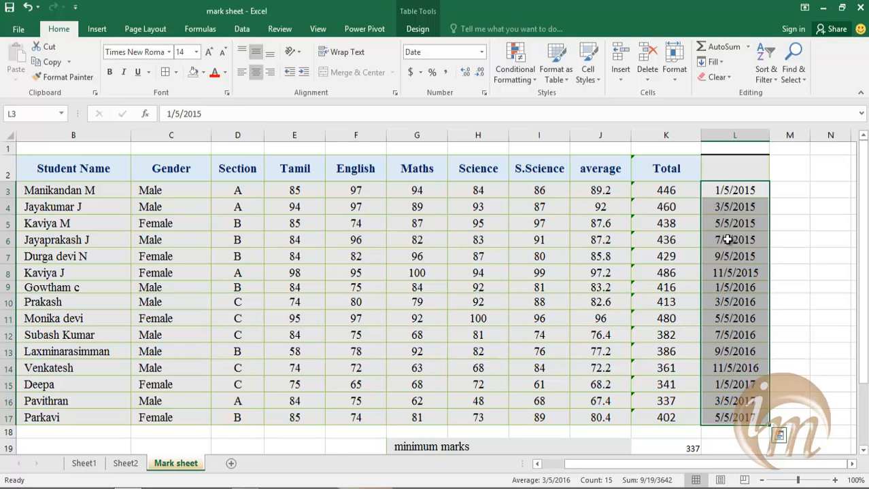
key("ctrl+q")
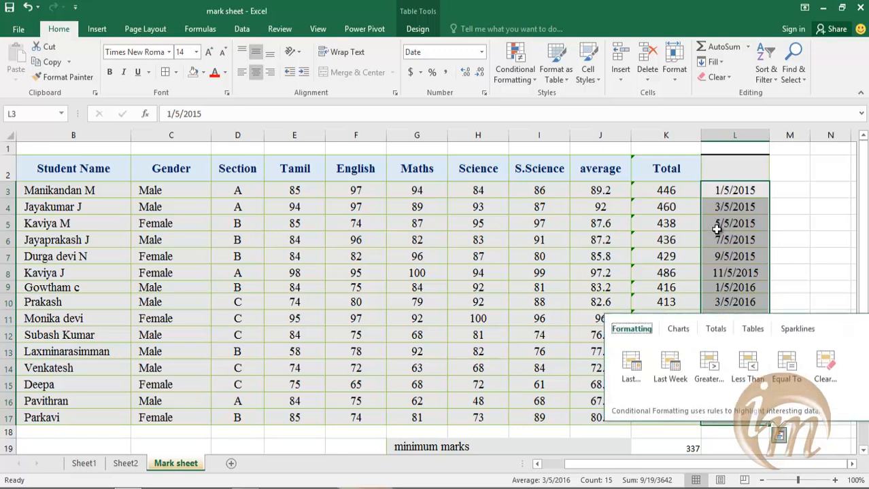
left_click(818, 238)
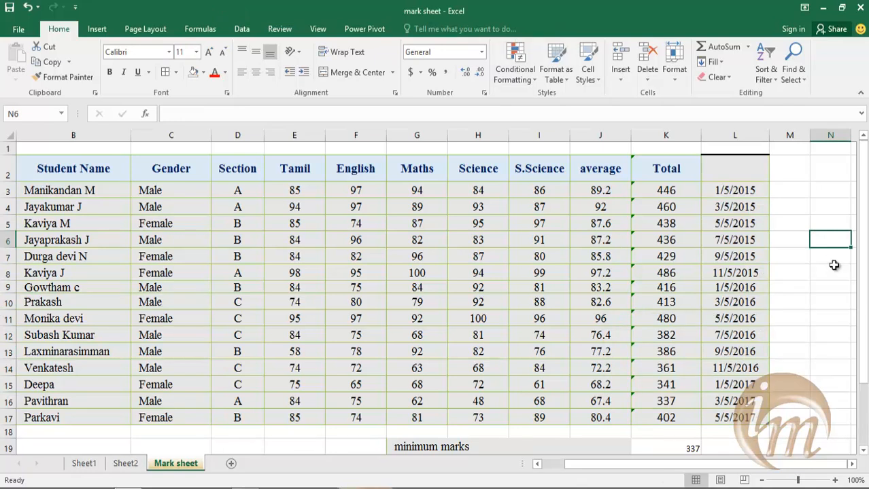
key("ctrl+z")
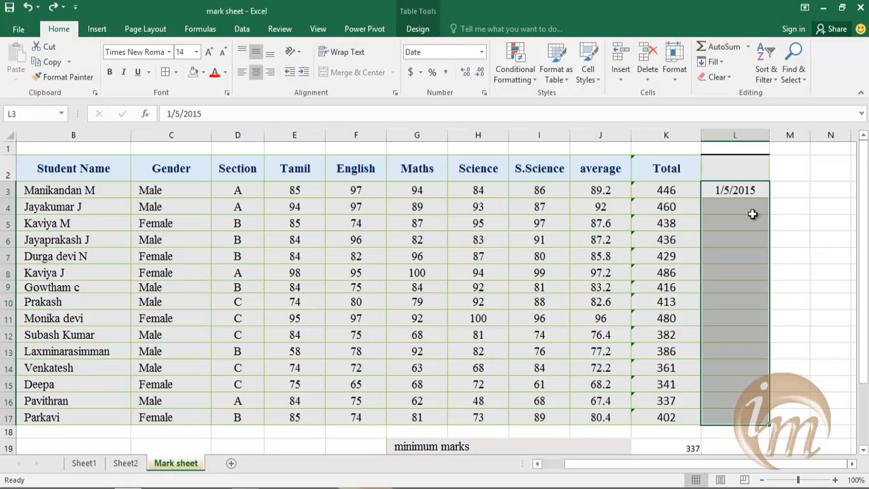
Try filling L3:L17 with a monthly date series in columns, using step value 6, and undo the series
left_click(713, 61)
left_click(726, 157)
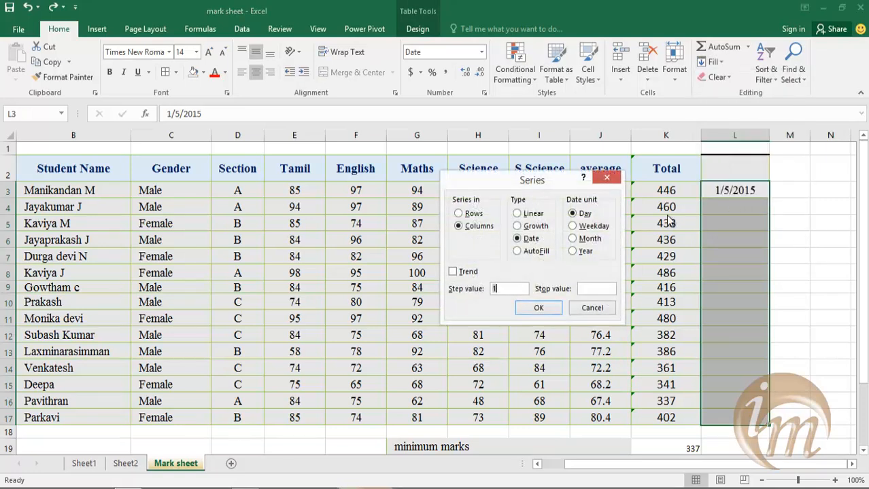
left_click(587, 240)
left_click(510, 288)
key("BackSpace")
type("6")
left_click(539, 307)
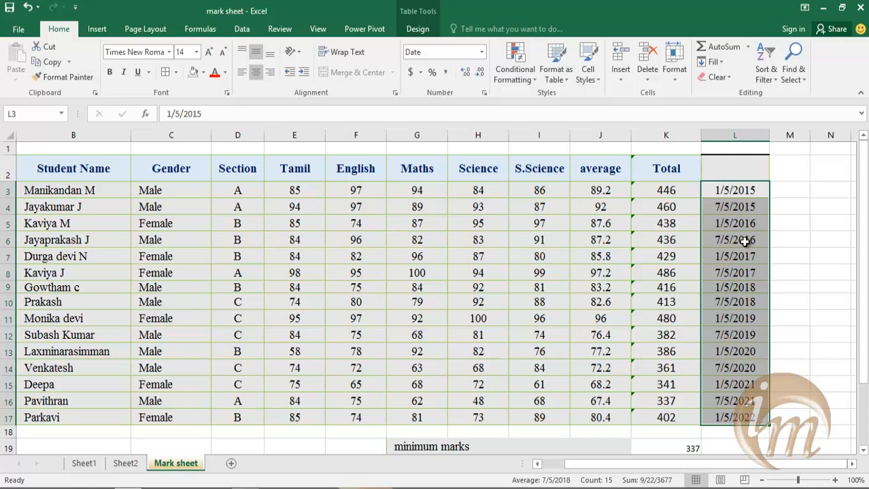
key("ctrl+z")
left_click(815, 239)
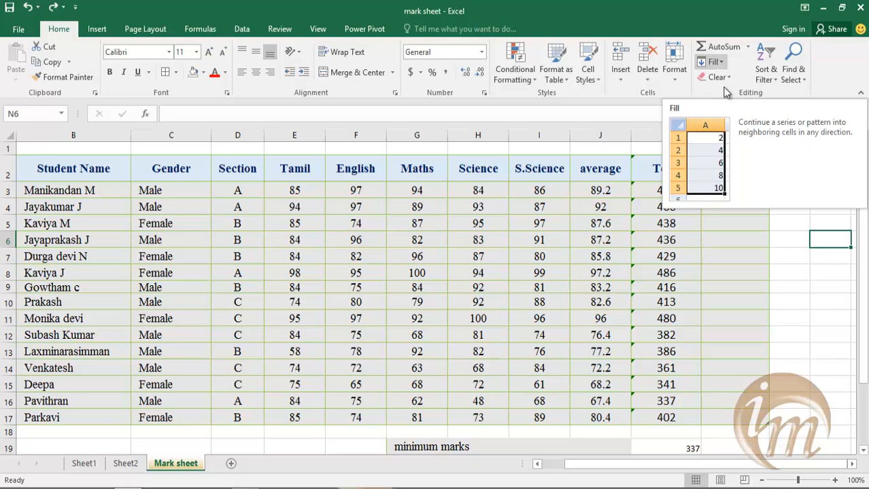
key("Left")
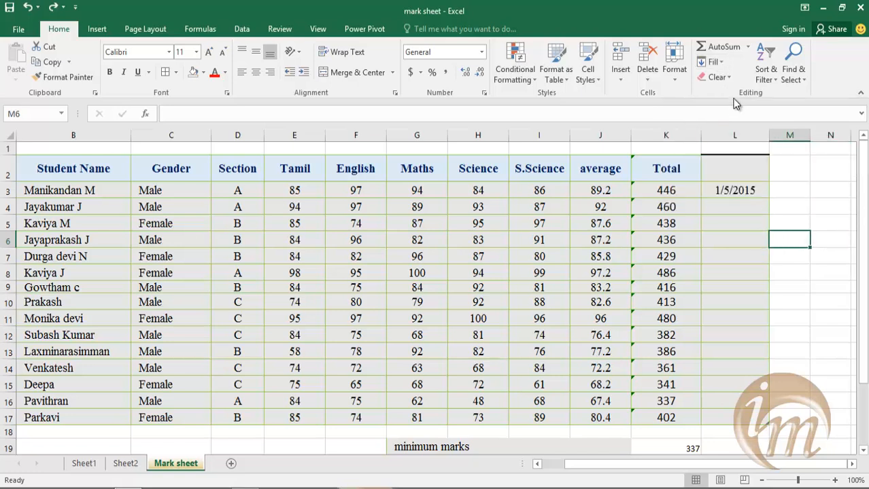
Try clearing everything, contents and formatting, from the mark sheet range B1:M17, and undo the clearing
left_click(729, 78)
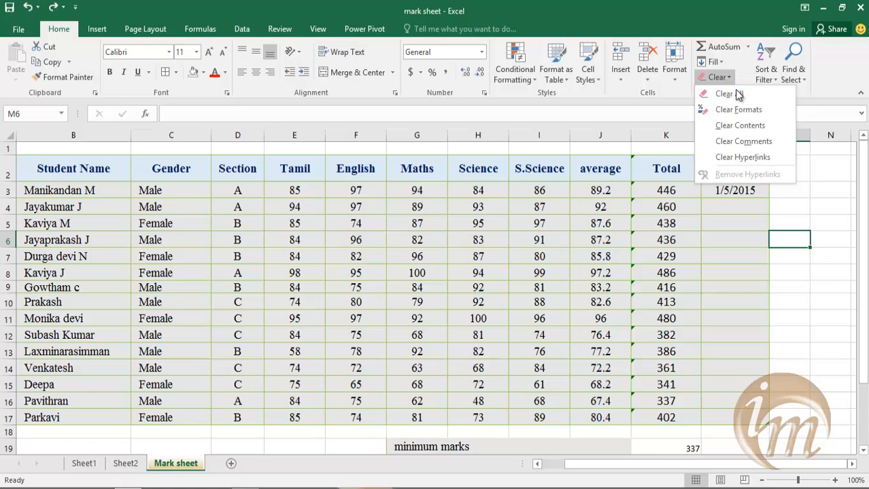
left_click(727, 93)
left_click_drag(786, 418, 71, 130)
left_click(720, 78)
left_click(725, 90)
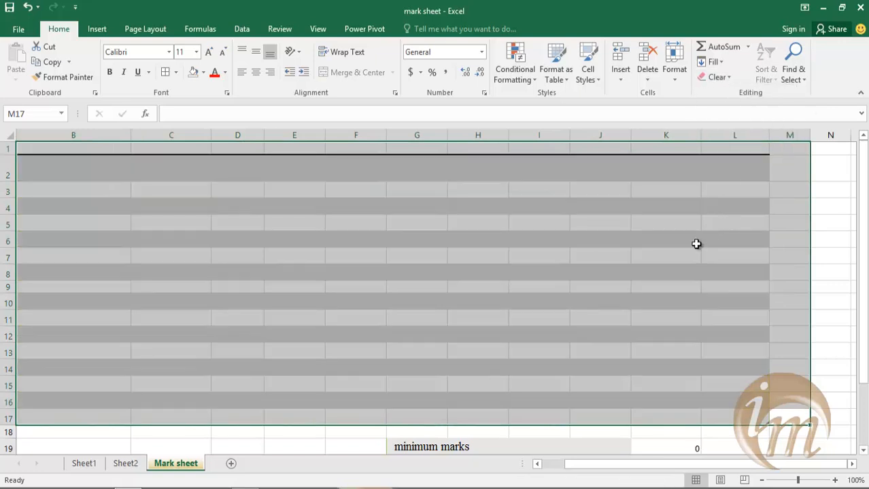
scroll(707, 238, "down", 3)
scroll(696, 244, "up", 3)
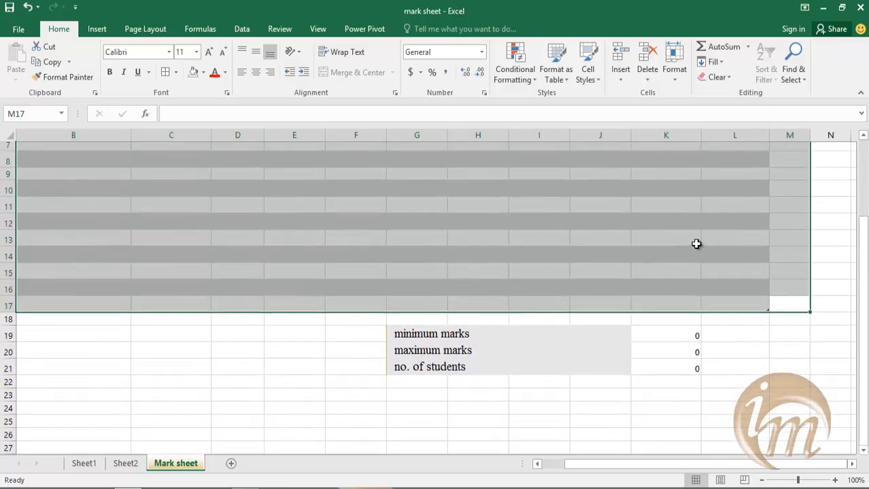
left_click(236, 439)
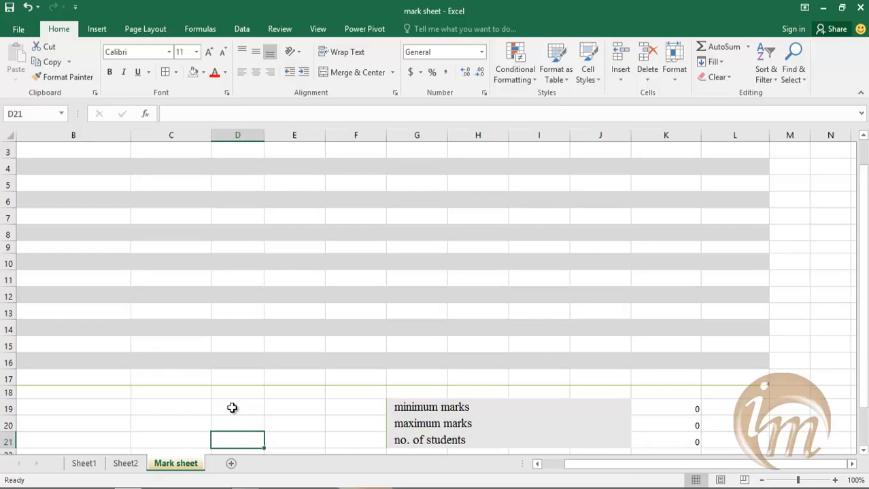
key("ctrl+z")
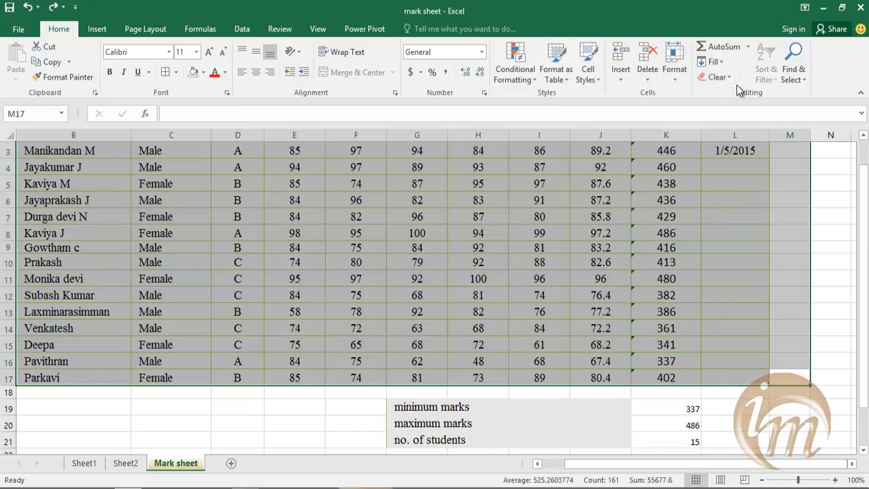
Try clearing only the formats from the mark sheet range B1:M17, and undo the clearing
left_click(732, 80)
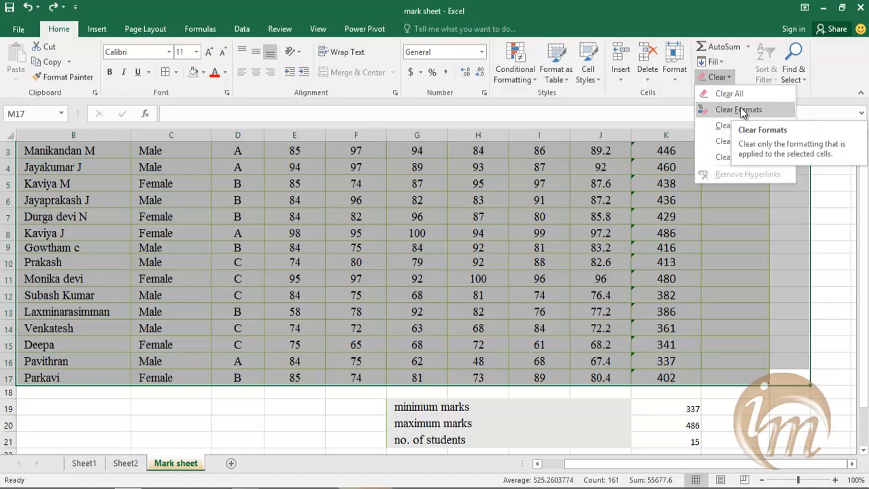
left_click(740, 109)
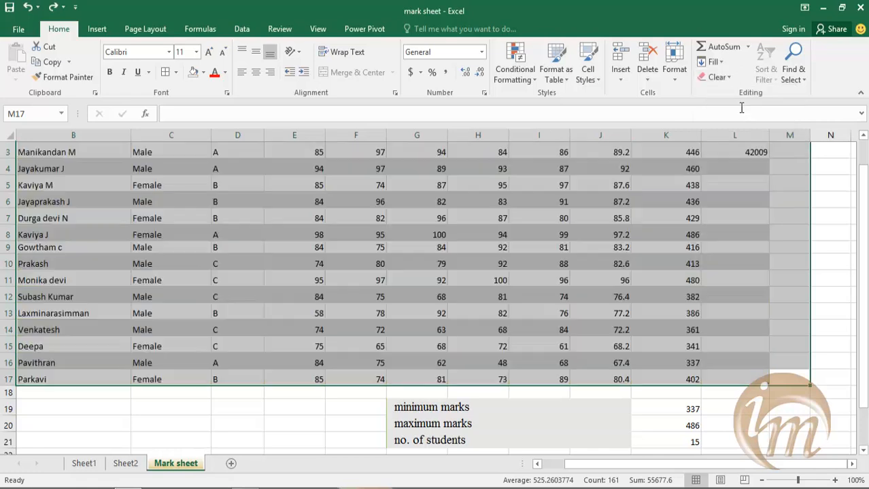
scroll(347, 197, "up", 1)
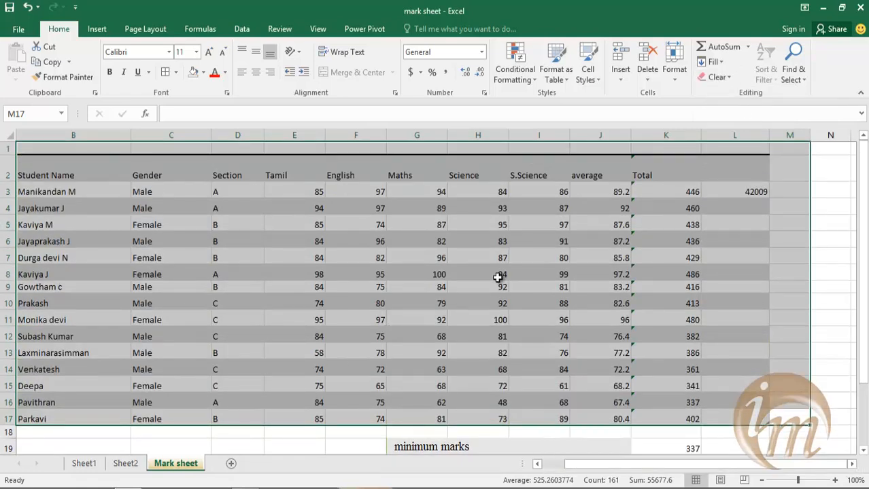
key("ctrl+z")
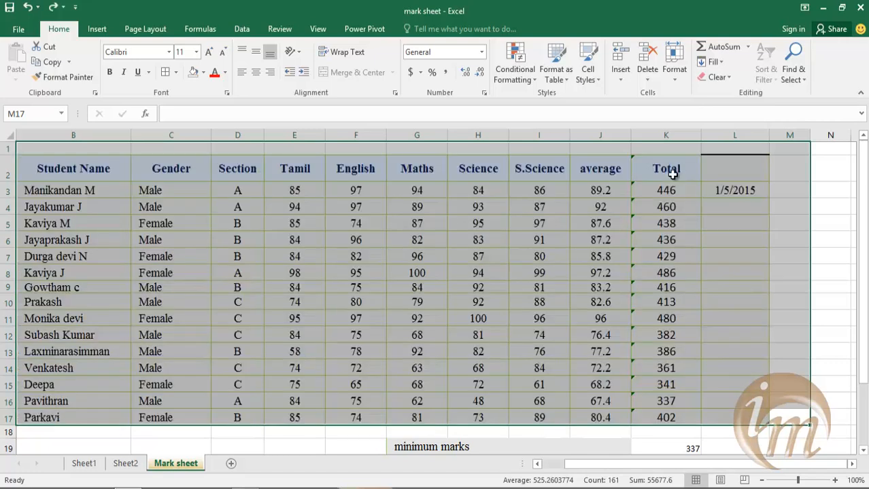
Try clearing only the contents of the mark sheet range B1:M17, and undo the clearing
left_click(719, 79)
left_click(745, 125)
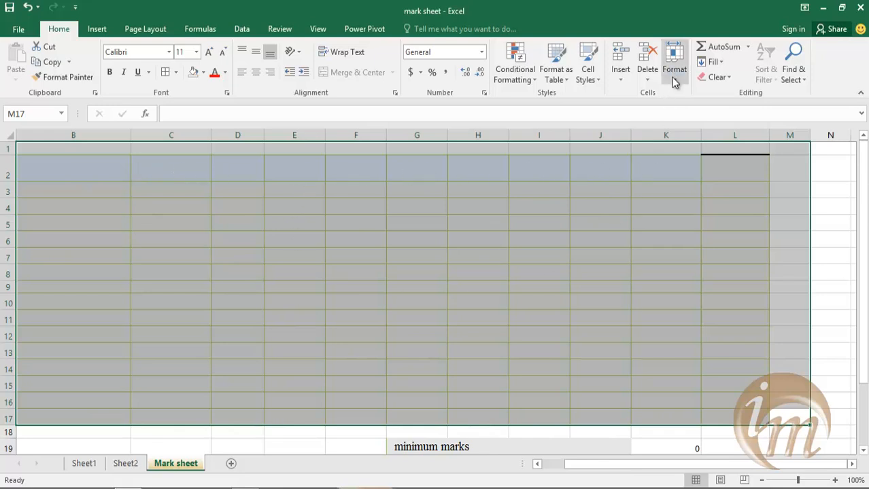
key("ctrl+z")
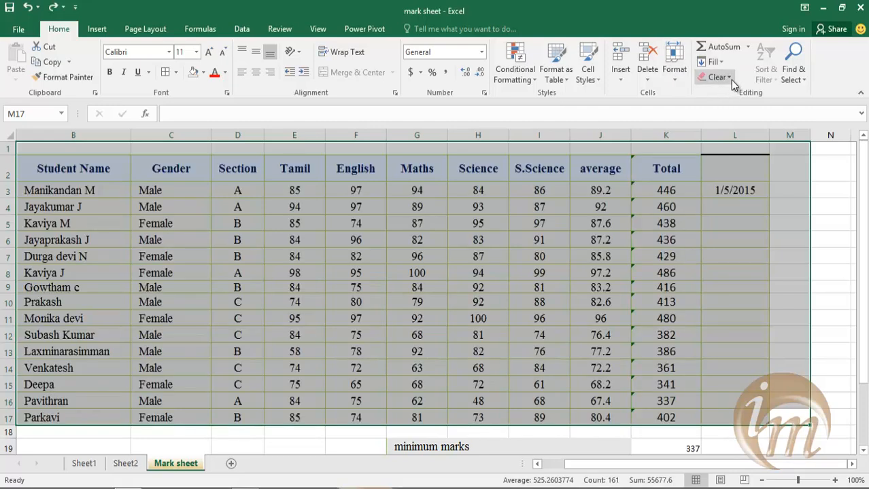
left_click(719, 77)
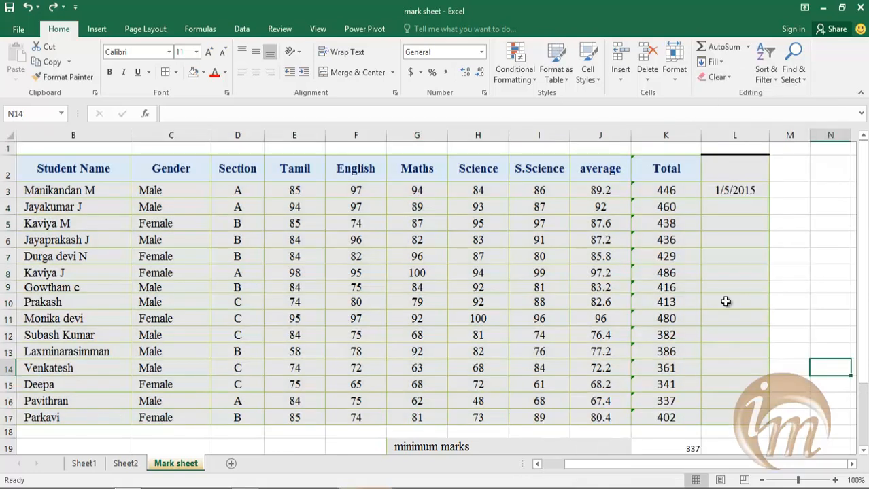
Try sorting the mark sheet from A to Z by the student names in B3:B17, and undo the sort
left_click(768, 75)
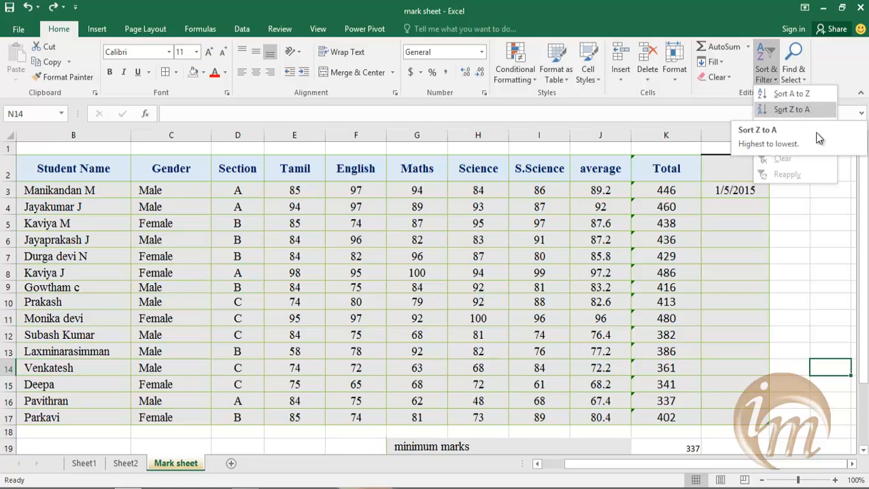
left_click(801, 126)
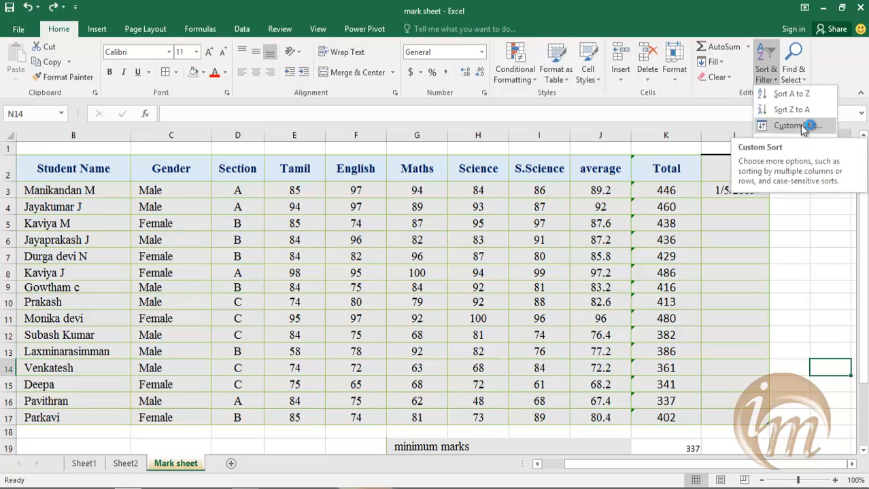
left_click(73, 189)
left_click_drag(100, 190, 116, 417)
left_click(765, 68)
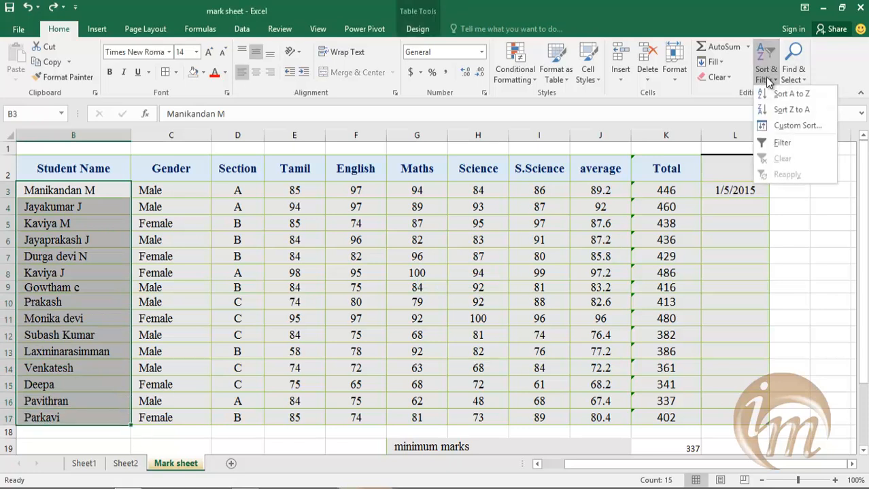
left_click(795, 96)
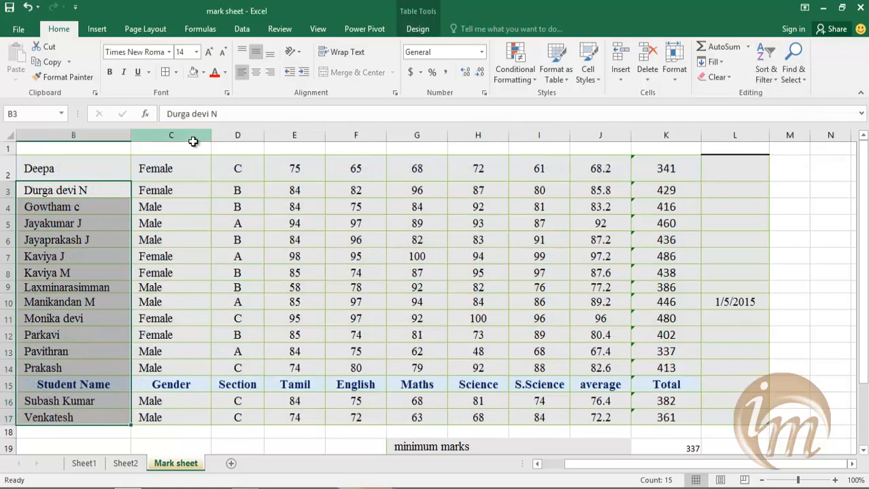
left_click_drag(670, 465, 646, 465)
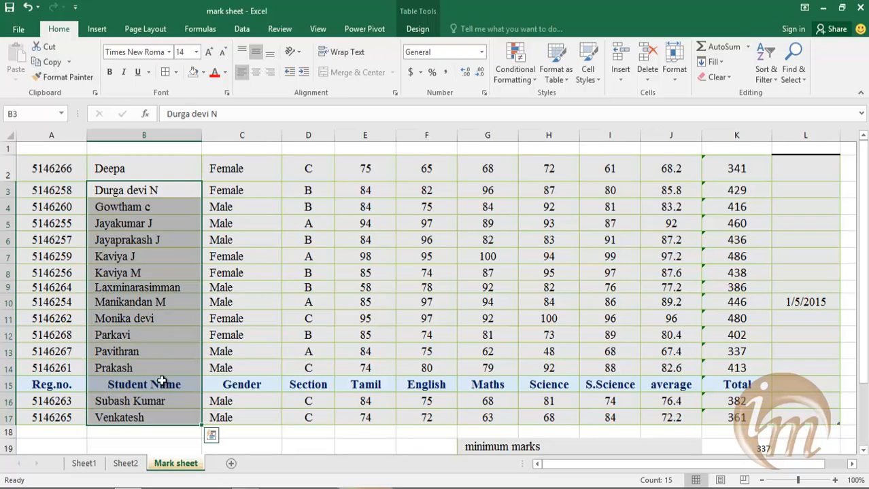
key("ctrl+z")
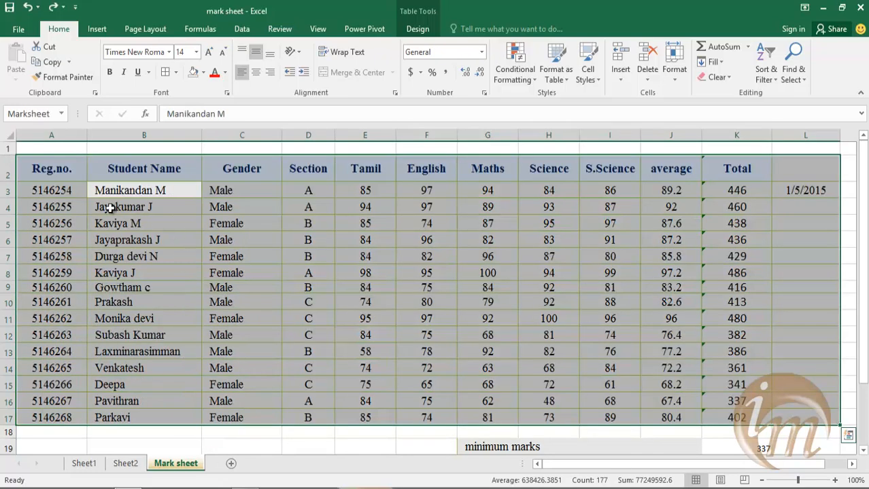
Try sorting the mark sheet from Z to A by the student names in B3:B17, and undo the sort
left_click(98, 196)
left_click_drag(150, 190, 164, 414)
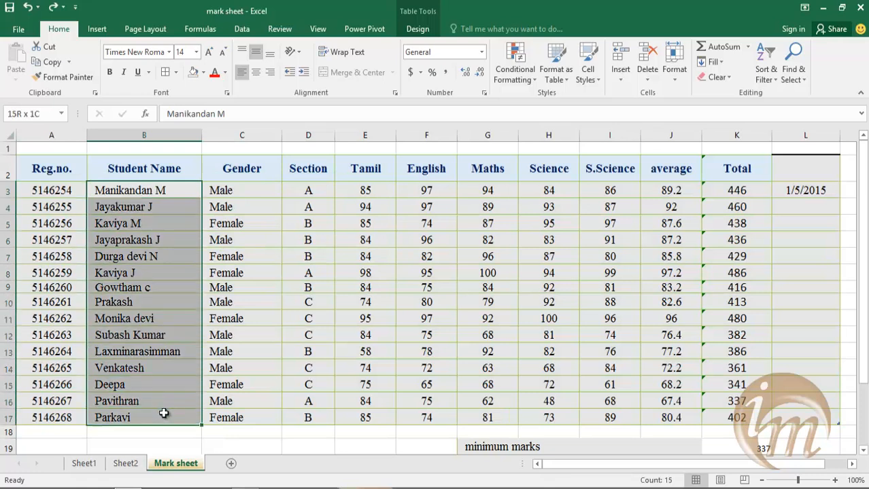
left_click(765, 74)
left_click(782, 108)
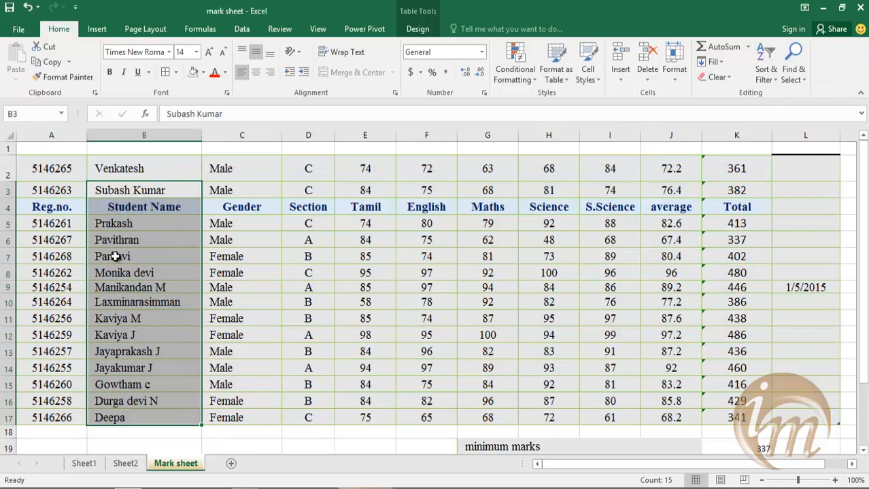
key("ctrl+z")
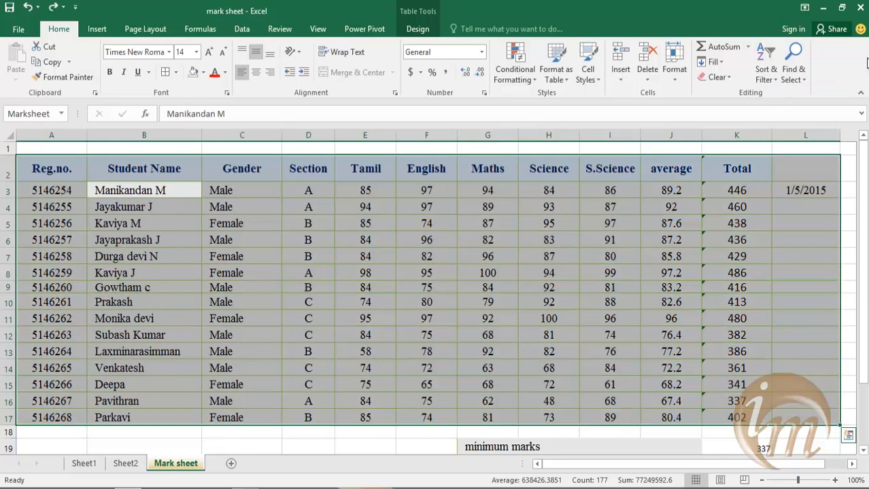
Start a custom sort of the mark sheet with Column B as the sort column and view the Sort On choices
left_click(766, 73)
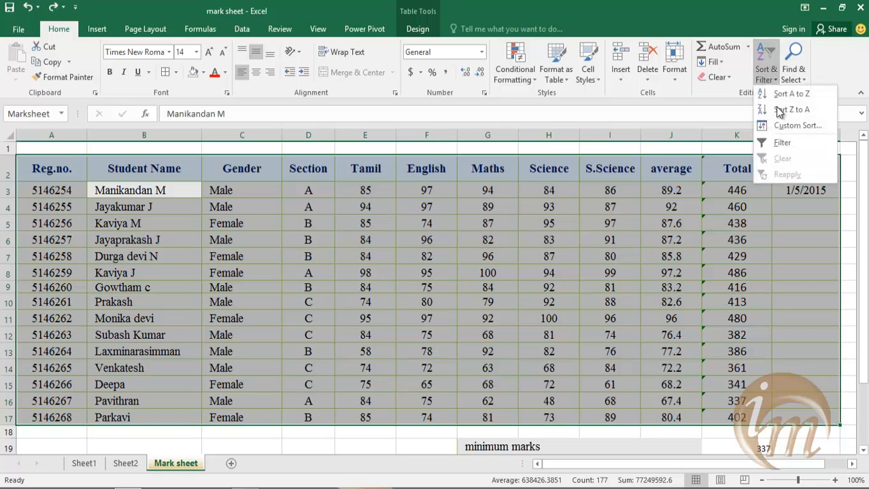
left_click(788, 125)
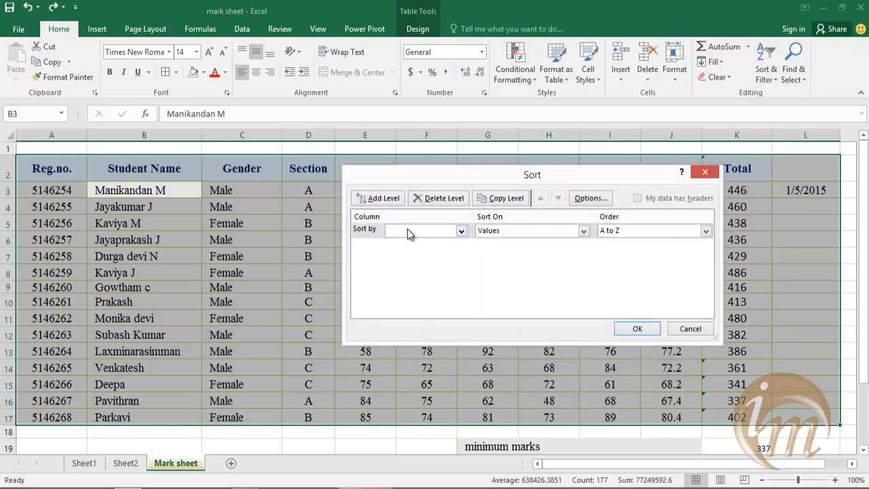
left_click(552, 232)
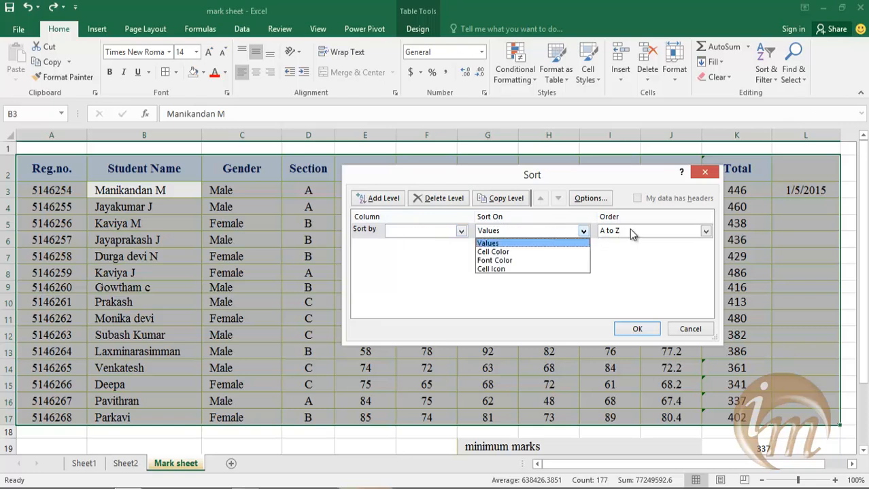
left_click(400, 230)
left_click(404, 231)
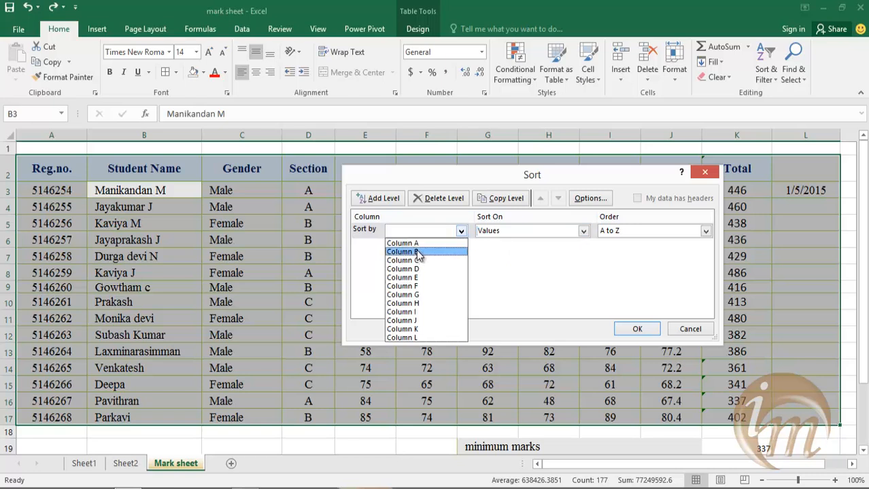
left_click(418, 252)
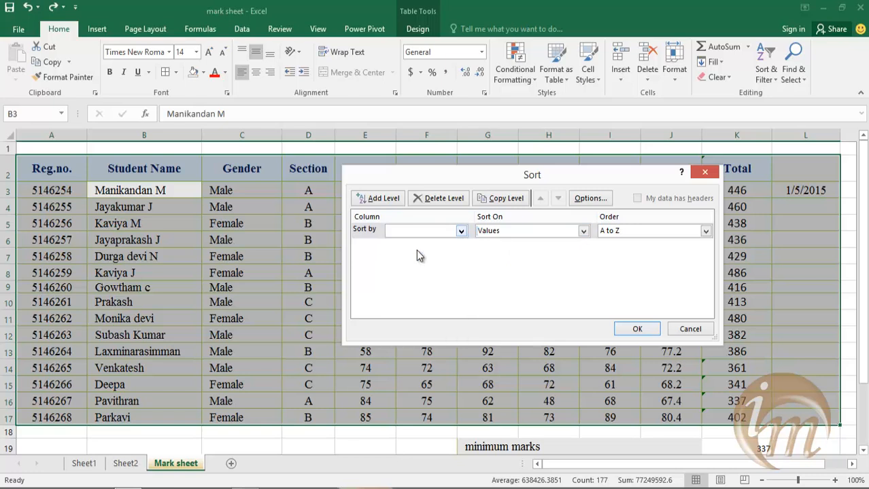
left_click(517, 231)
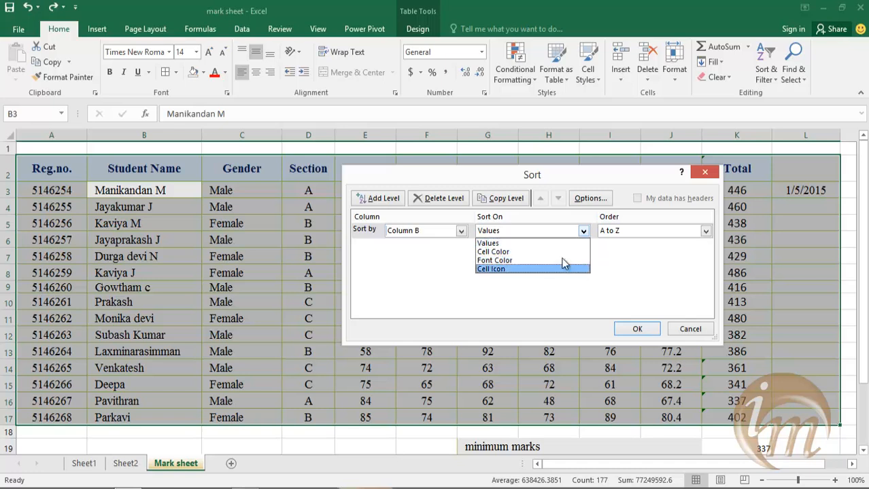
Set the custom sort to order the mark sheet by the Column K values, Largest to Smallest, and apply it
left_click(461, 231)
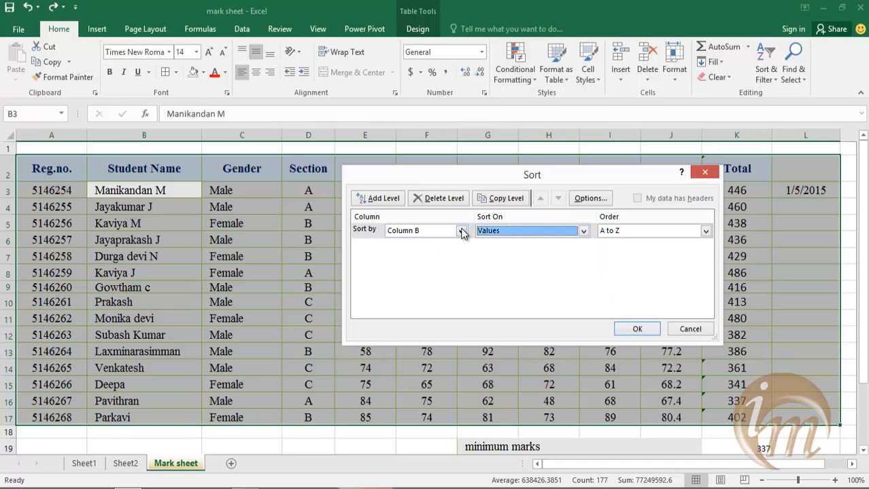
left_click(462, 231)
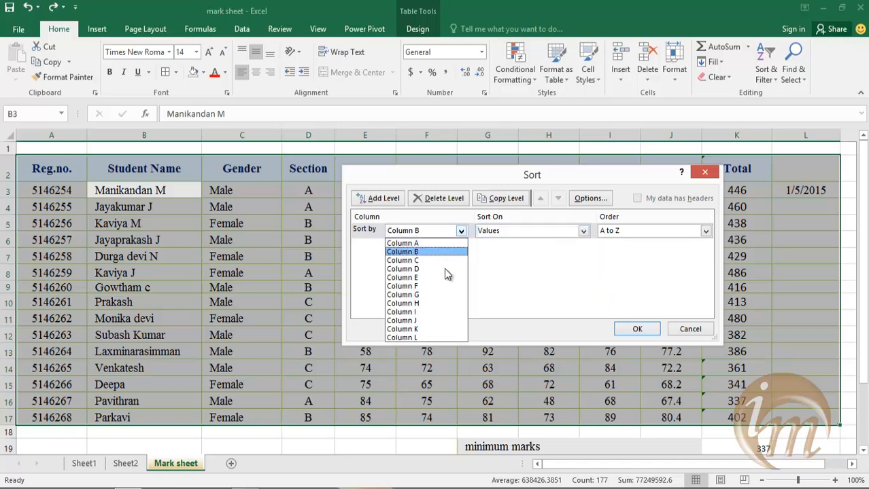
left_click(436, 332)
left_click(462, 231)
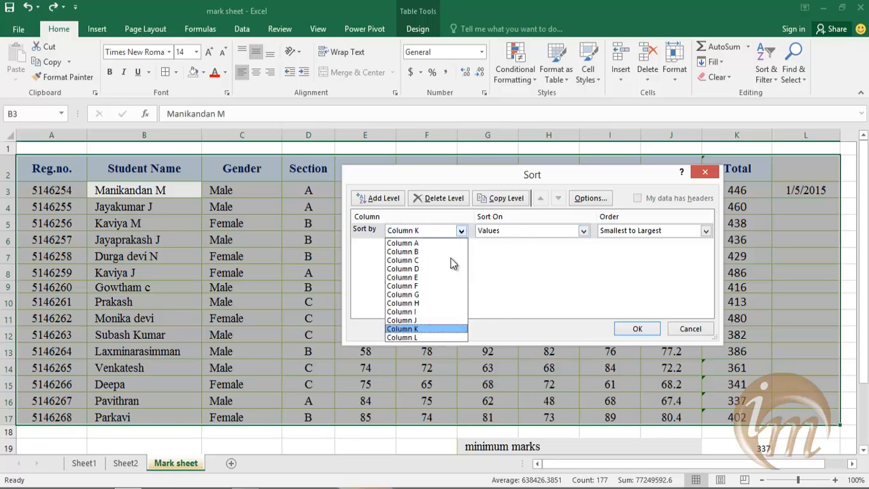
left_click(425, 330)
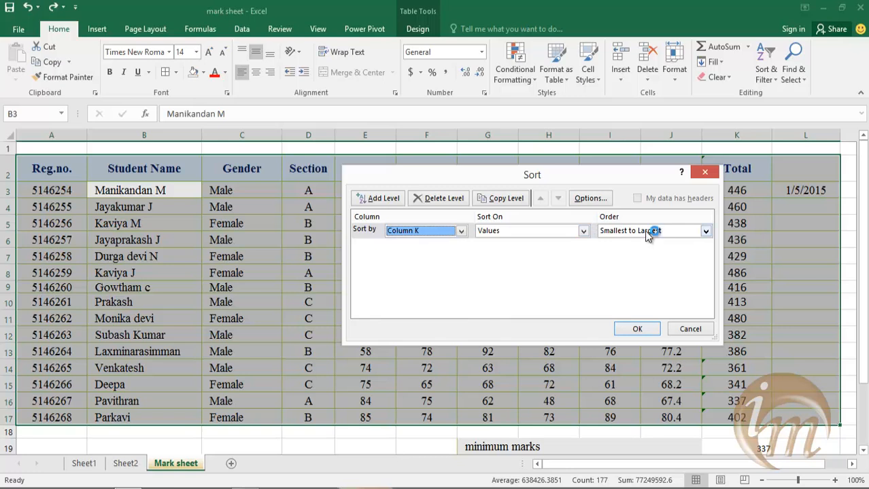
left_click(649, 231)
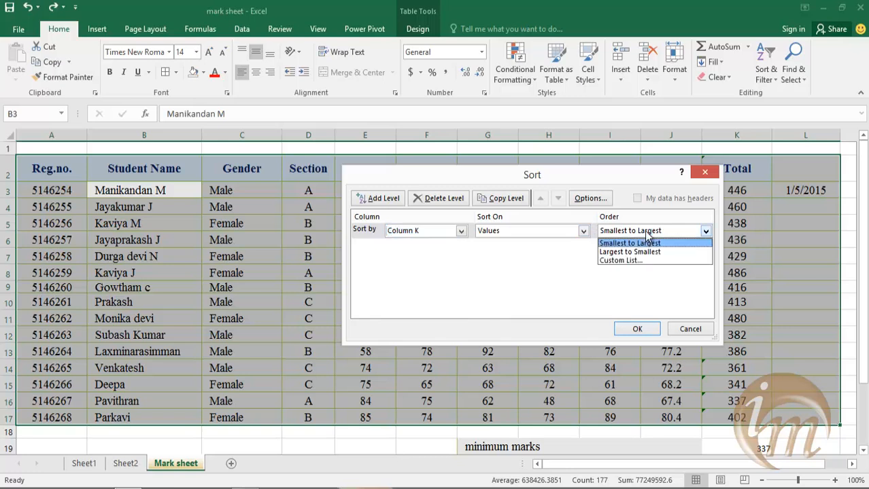
left_click(647, 251)
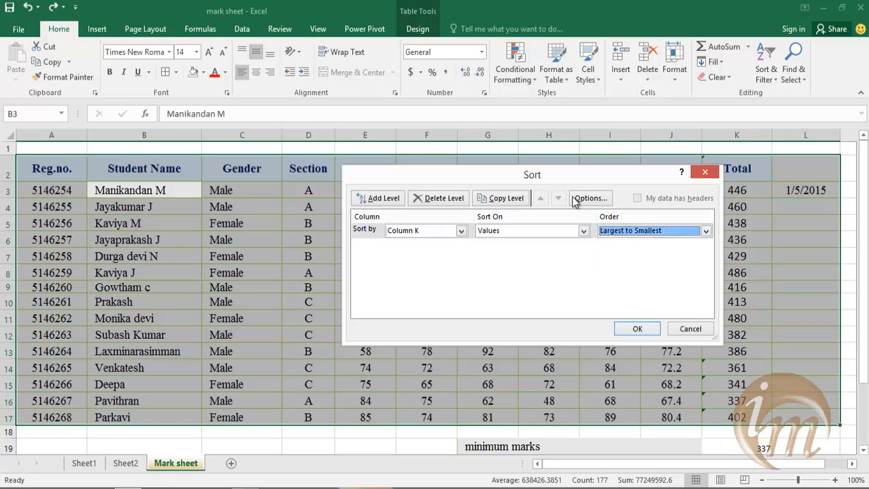
left_click(634, 330)
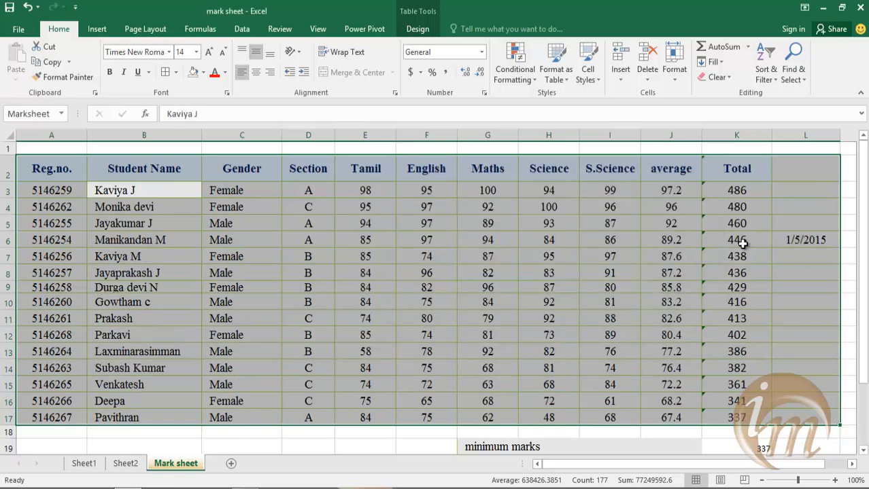
left_click(680, 302)
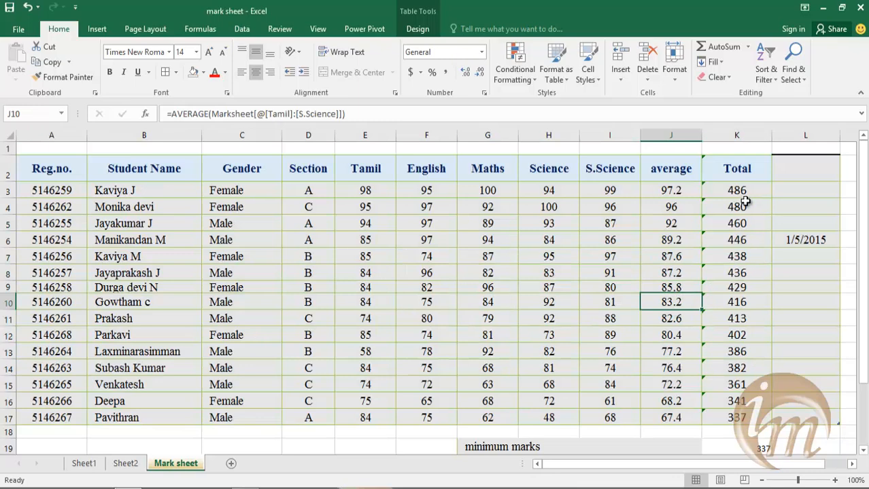
scroll(746, 202, "down", 3)
scroll(740, 179, "up", 2)
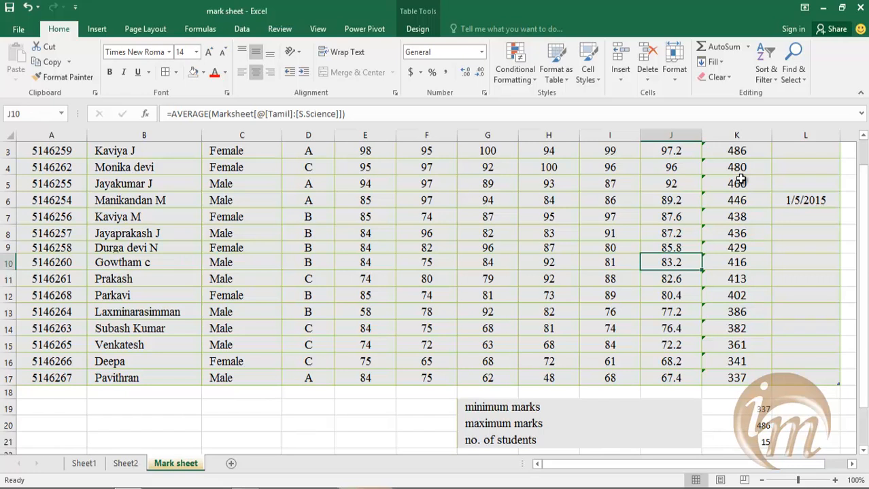
Try adding a second level to the custom sort of the whole mark sheet, and cancel the sort
key("ctrl+a")
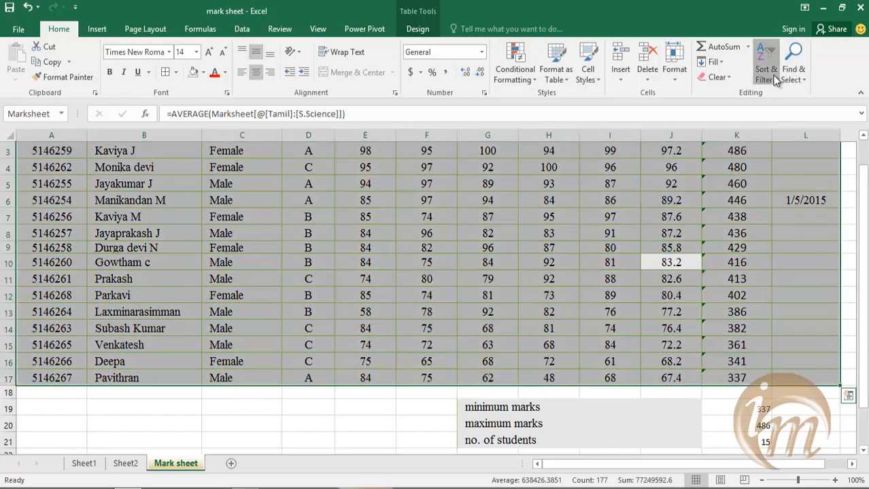
left_click(775, 80)
left_click(784, 126)
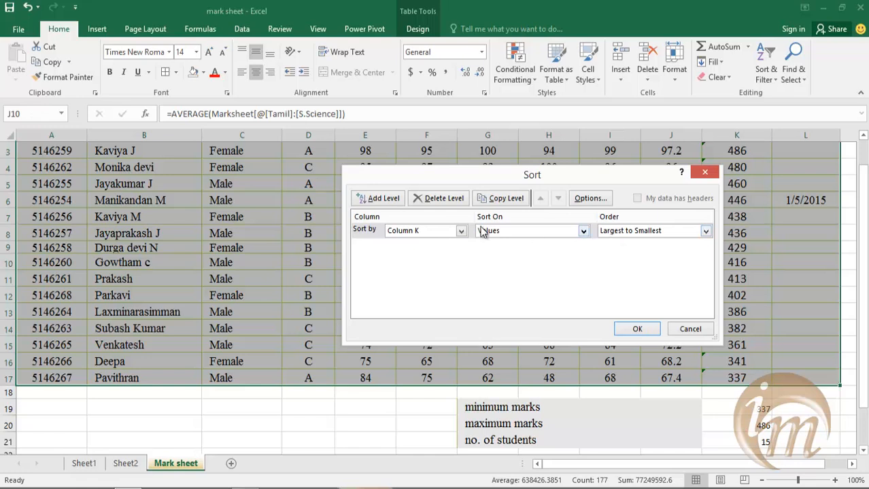
left_click(393, 201)
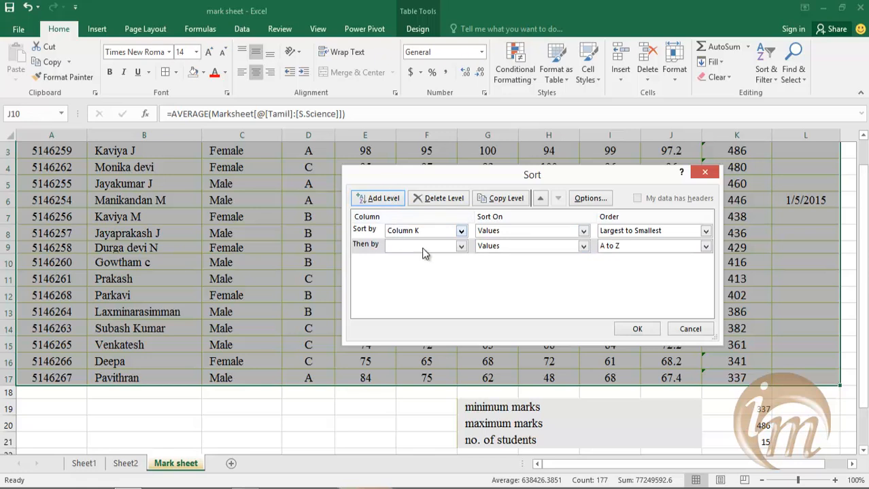
left_click(691, 329)
scroll(803, 262, "up", 1)
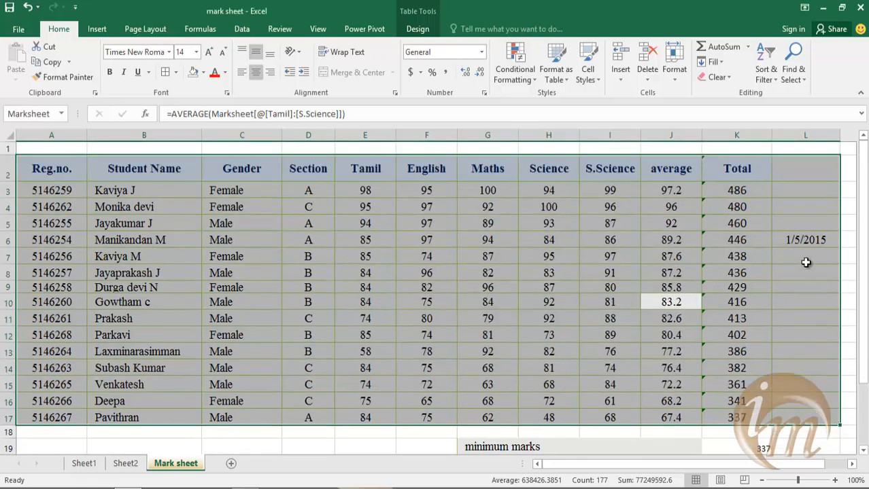
Try turning on filtering for the mark sheet, view the Section column's filter choices, and remove the filtering
left_click(754, 224)
left_click(766, 71)
left_click(781, 142)
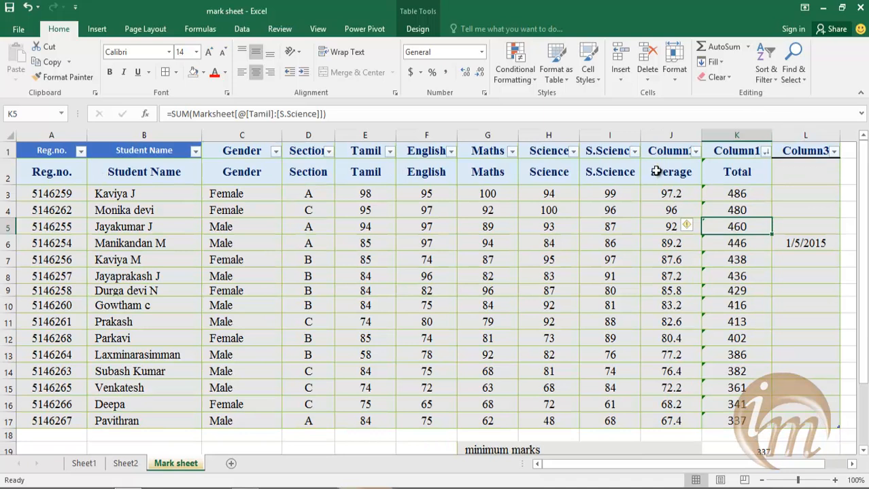
left_click(329, 151)
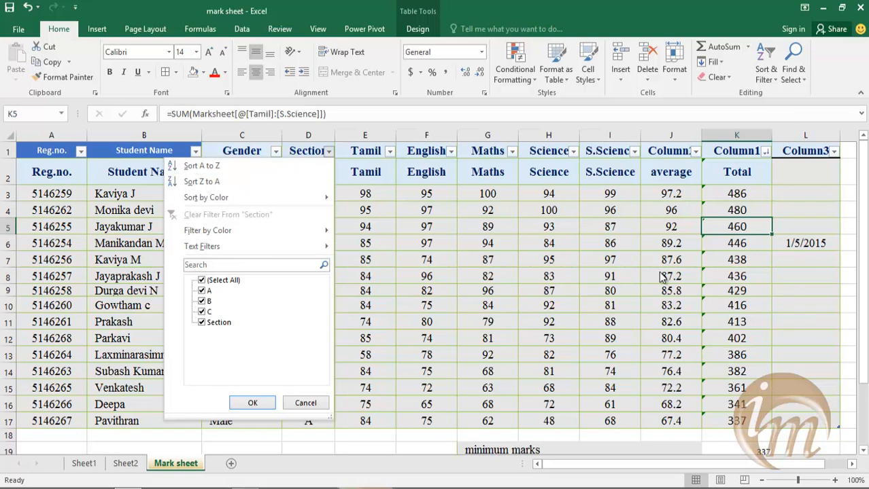
left_click(801, 345)
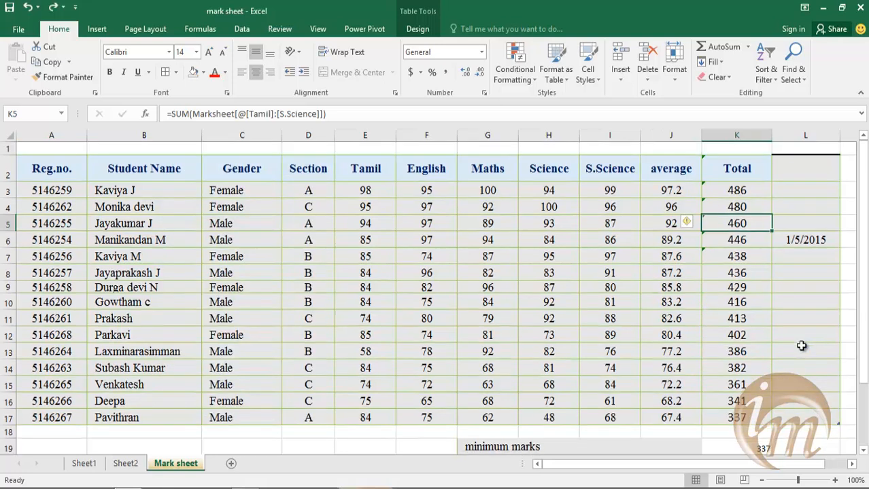
left_click(765, 73)
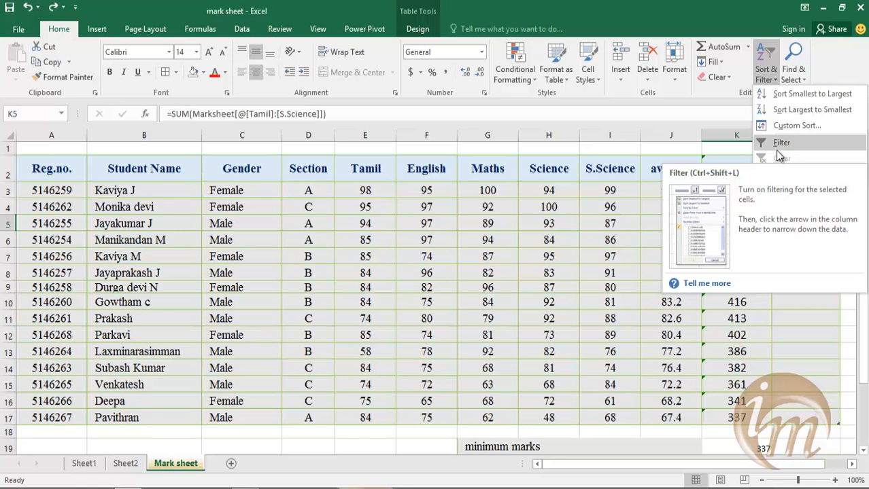
left_click(686, 120)
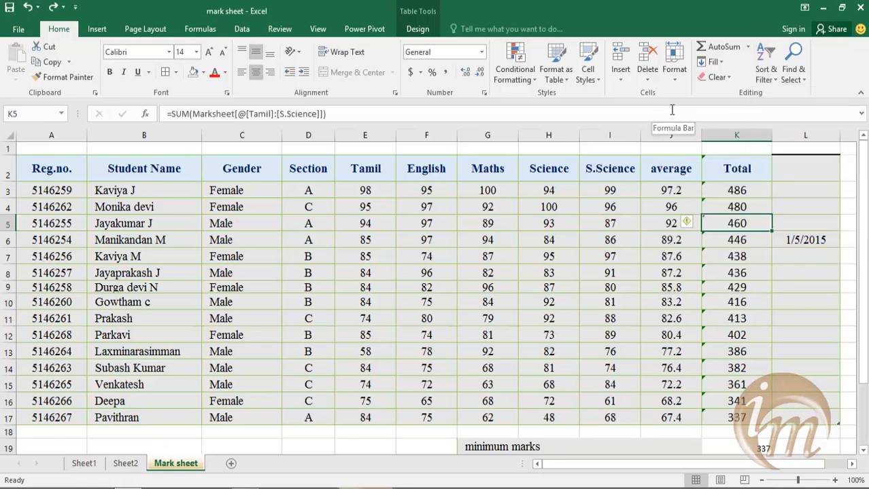
Find all cells containing "male" in the mark sheet, and place the Find and Replace dialog clear of the Gender column
left_click(802, 83)
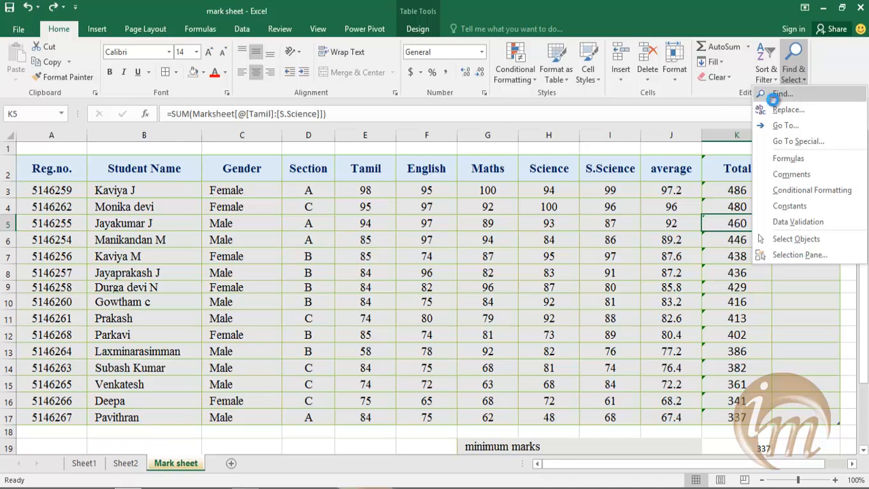
left_click(775, 96)
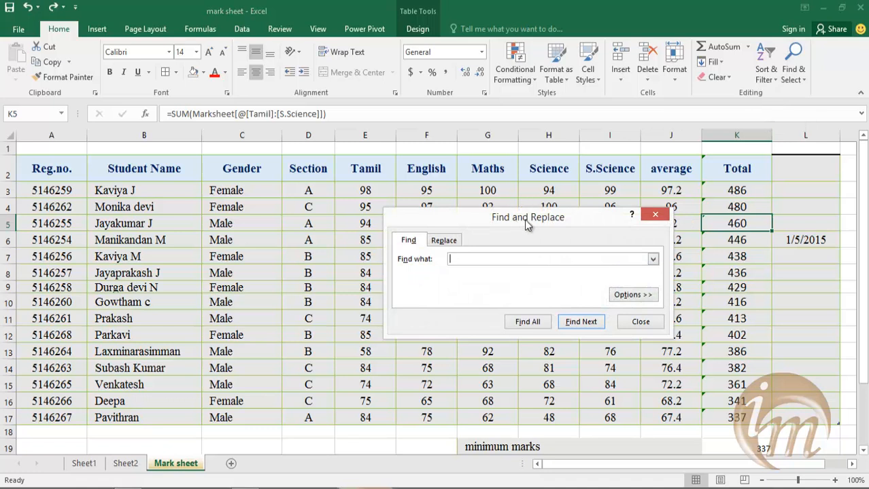
left_click_drag(516, 224, 548, 224)
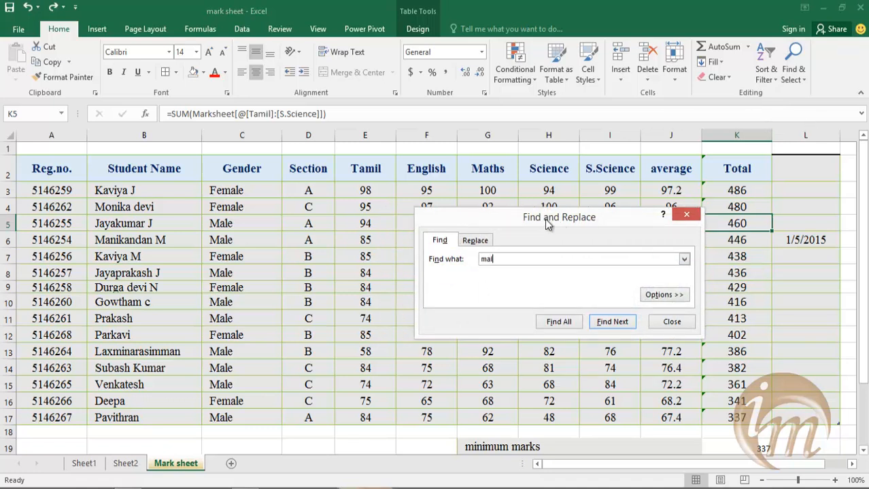
left_click(559, 324)
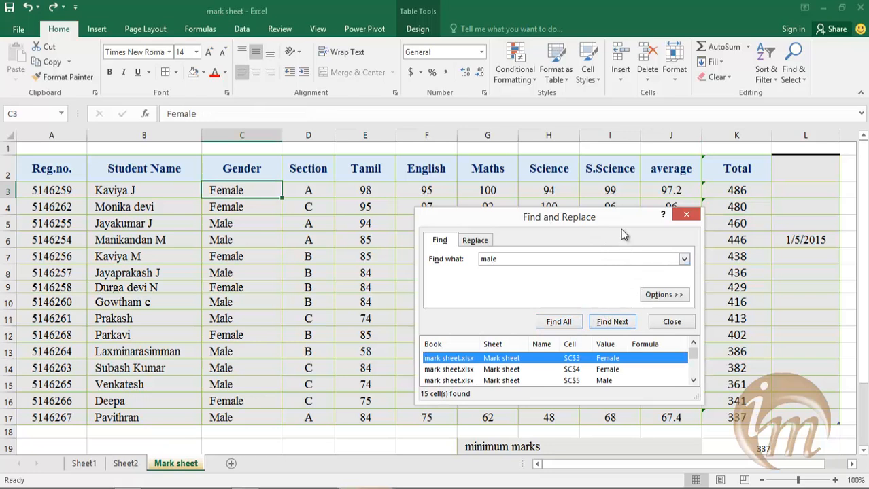
left_click_drag(620, 234, 617, 151)
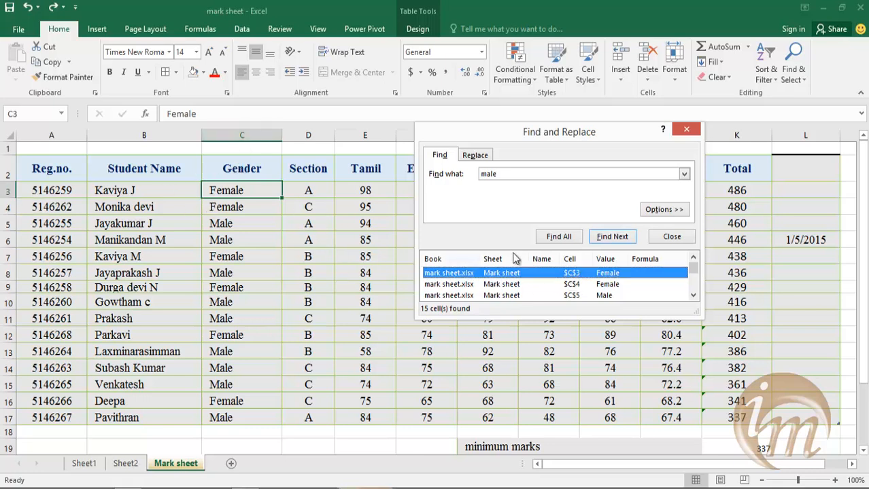
Go through the individual matches for "male" in the Gender column one after another
left_click(605, 238)
left_click(605, 237)
left_click(605, 237)
left_click(604, 238)
left_click(604, 238)
left_click(604, 238)
left_click(604, 238)
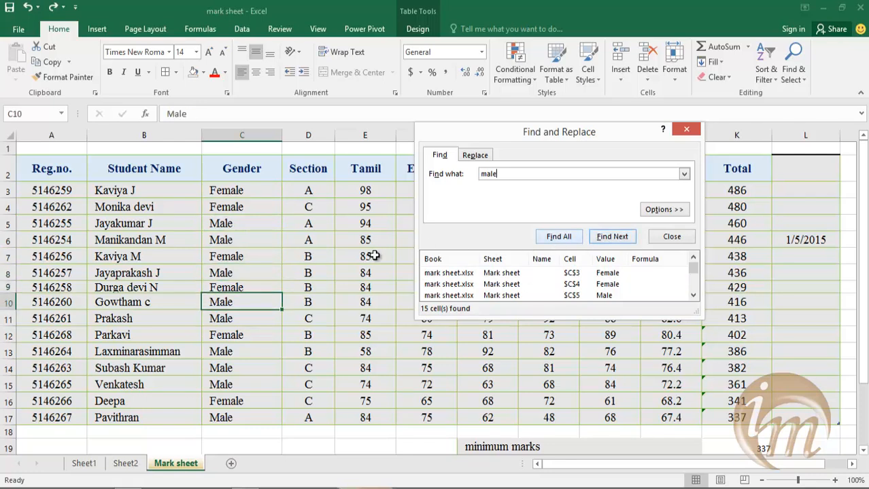
Change the search text to "female" and go through its matches in the Gender column one by one
left_click(482, 174)
type("fe")
left_click(608, 242)
left_click(609, 243)
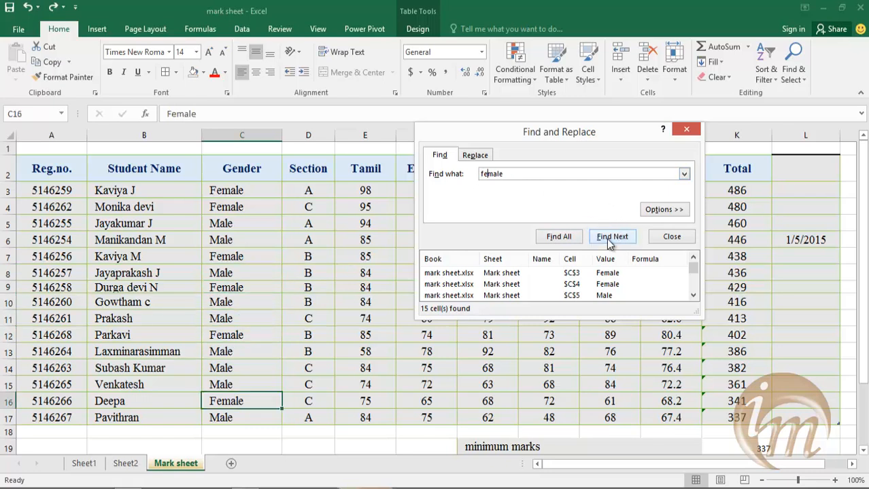
left_click(609, 243)
left_click(609, 243)
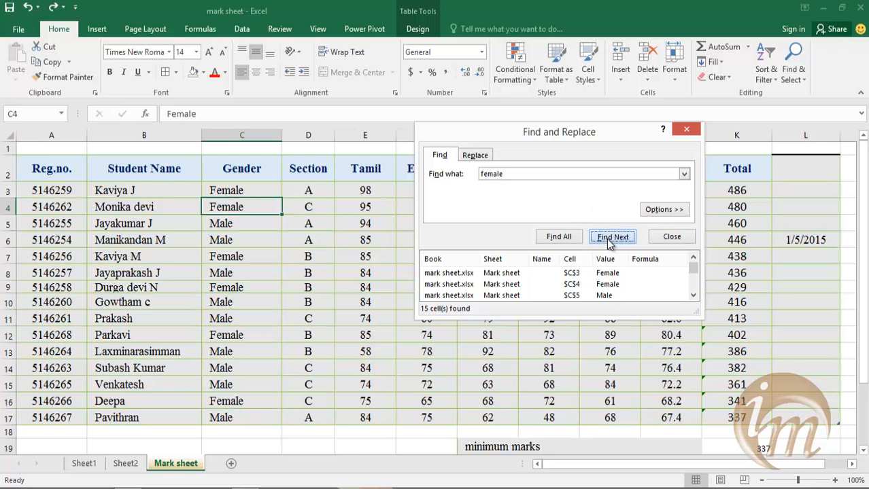
left_click(610, 243)
left_click(610, 243)
left_click(610, 243)
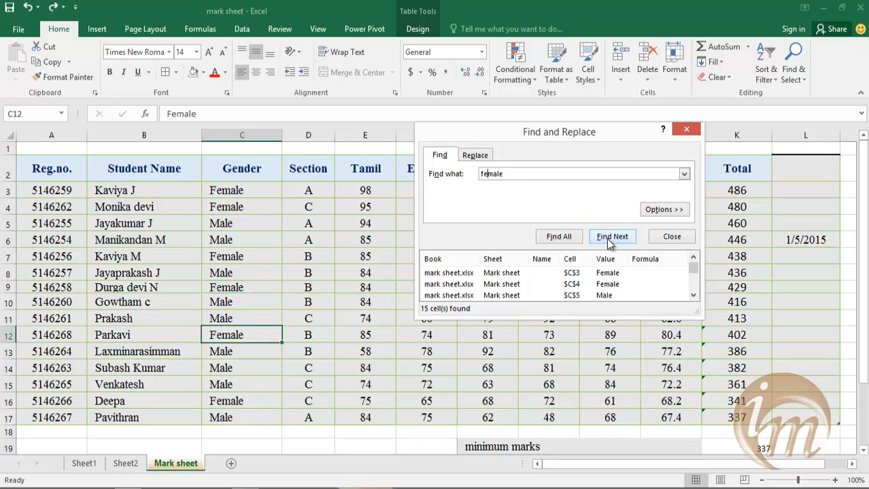
left_click(610, 243)
Replace the search text with a student's first name and find its next match in the mark sheet
left_click_drag(503, 174, 468, 176)
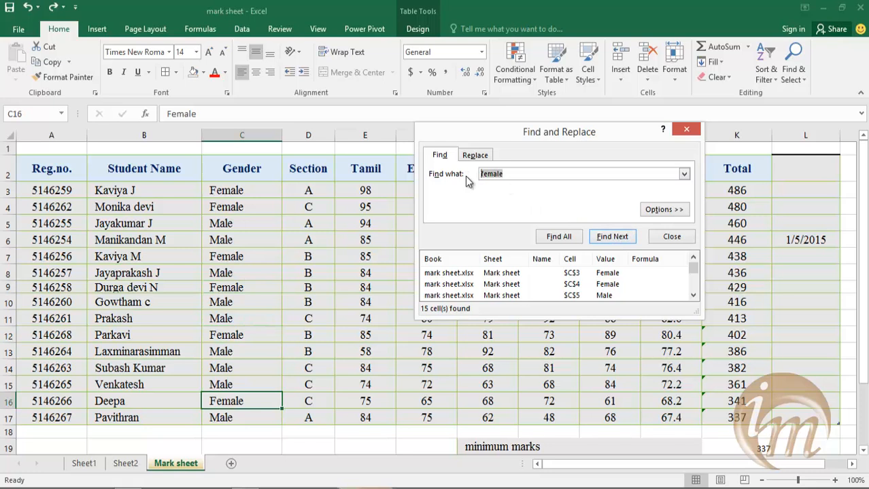
type("kaviya")
left_click(612, 237)
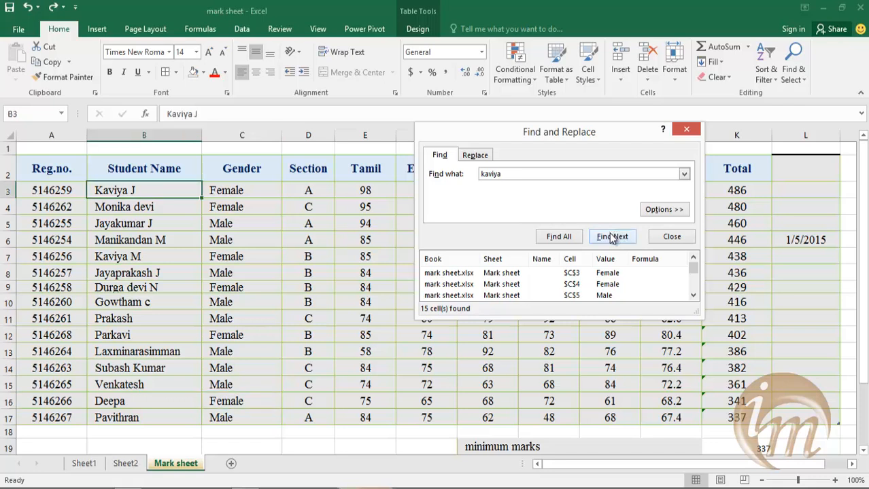
Cycle through the matches for the student's first name in the Student Name column and close the Find and Replace dialog
left_click(612, 238)
left_click(611, 238)
left_click(612, 237)
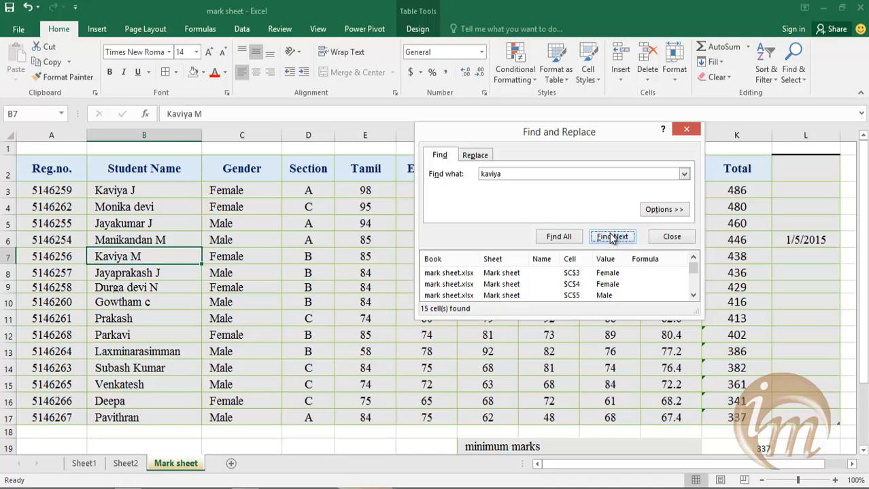
left_click(612, 238)
left_click(612, 237)
left_click(612, 237)
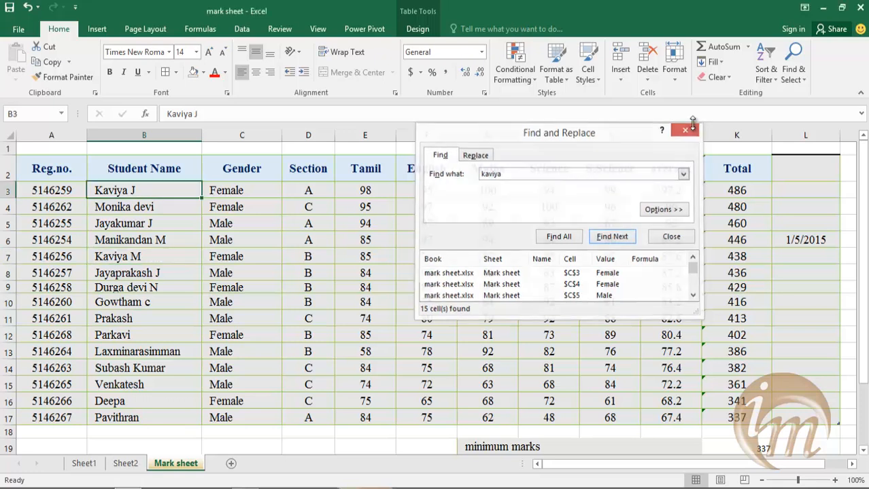
key("Escape")
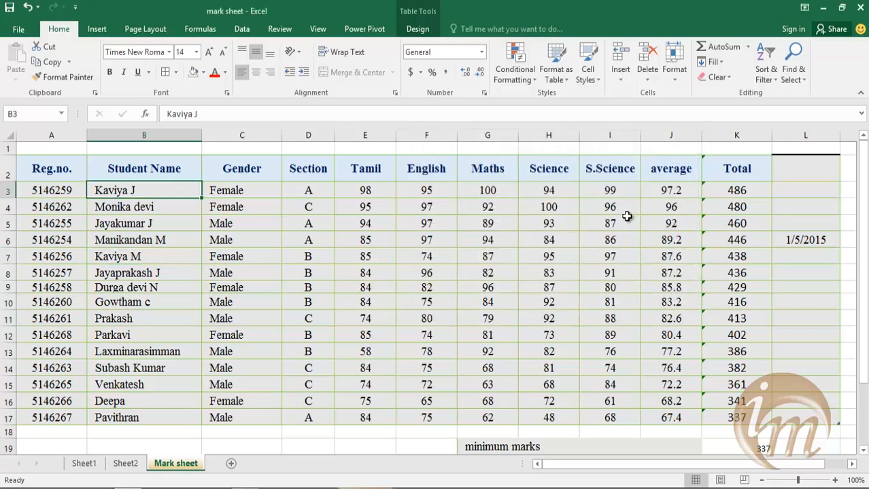
Set up a replacement of "female" with "girls" and find the next match in the Gender column
left_click(795, 80)
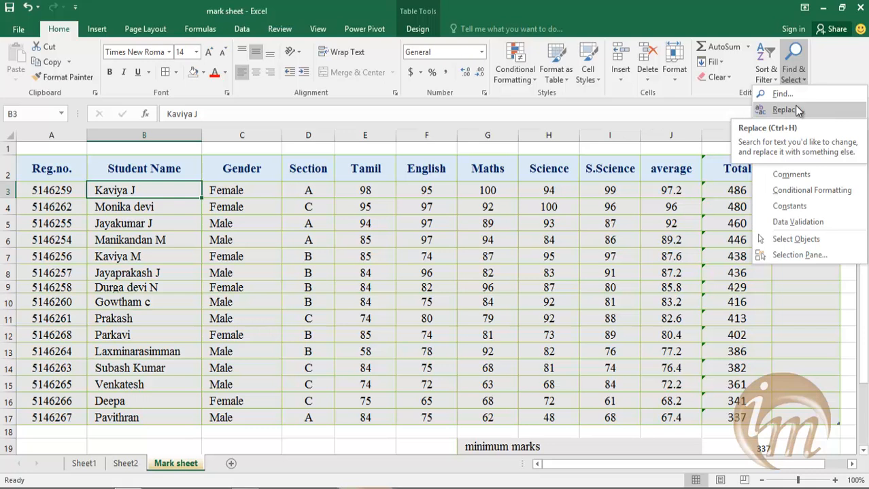
left_click(796, 111)
key("Return")
type("female")
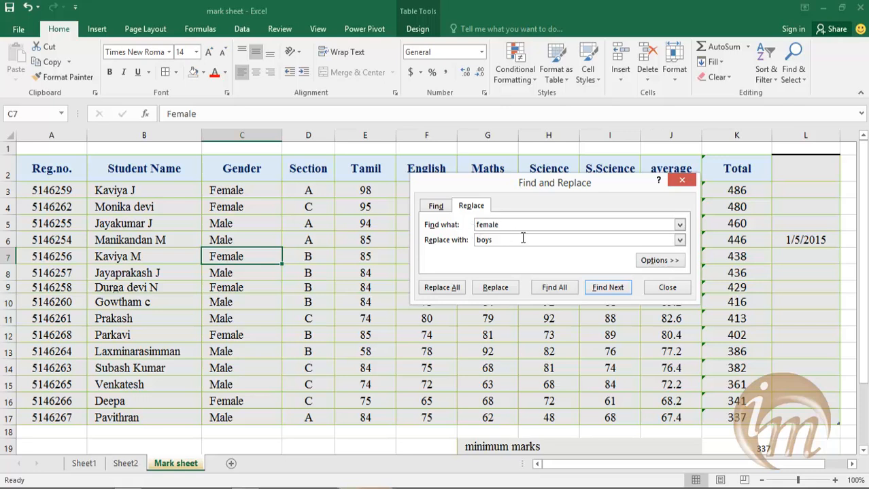
key("Tab")
type("gi")
left_click(609, 288)
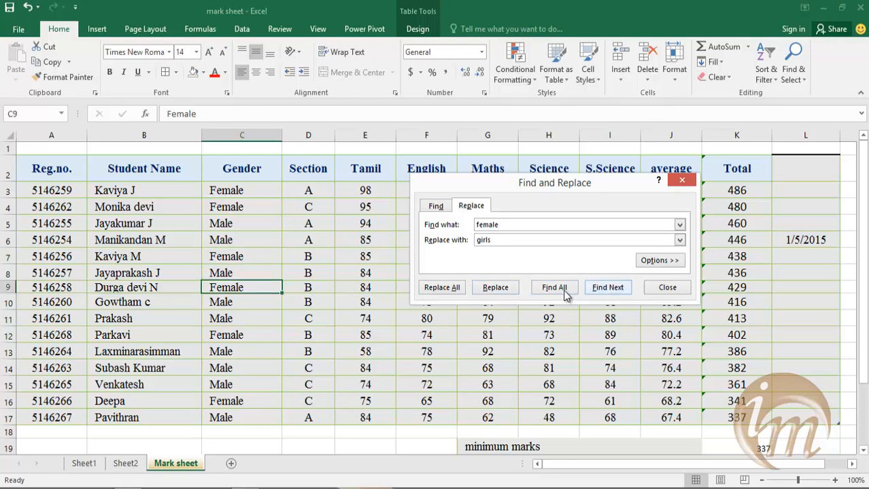
Replace two "female" entries with "girls" individually and replace all the remaining ones at once
left_click(491, 291)
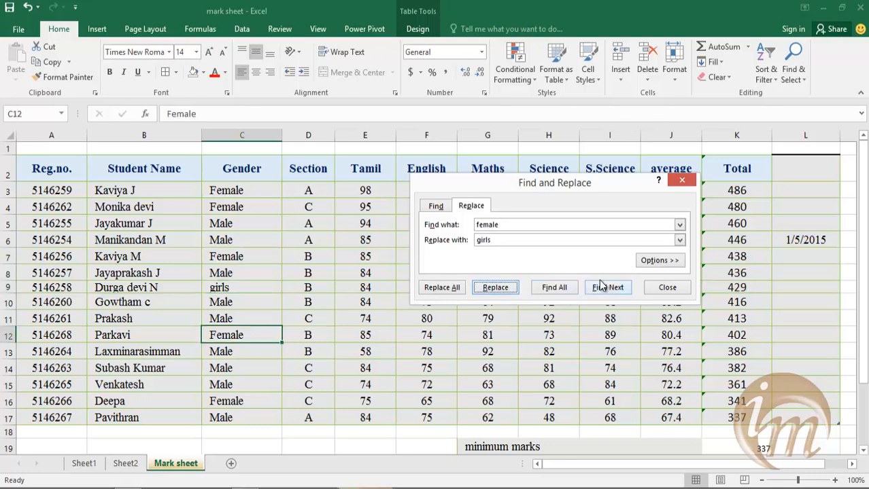
left_click(495, 288)
left_click(459, 291)
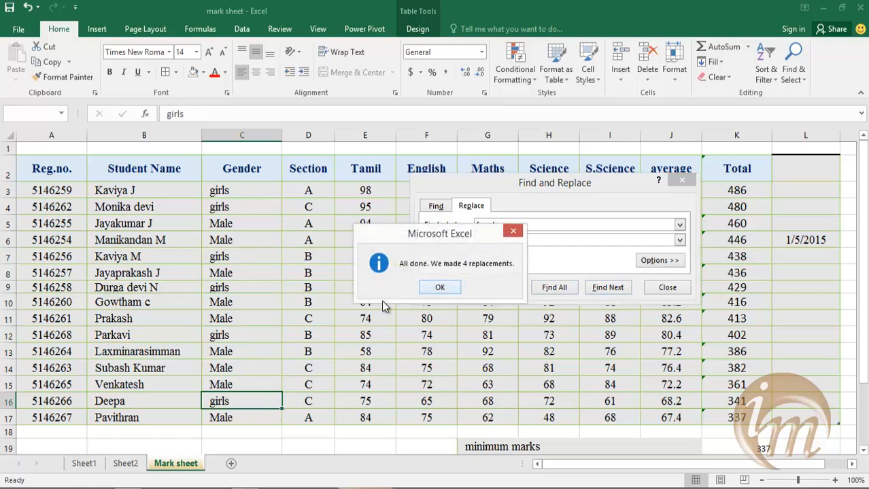
left_click(435, 288)
Replace every "male" entry in the Gender column with "boy" in one go
left_click_drag(481, 224, 467, 225)
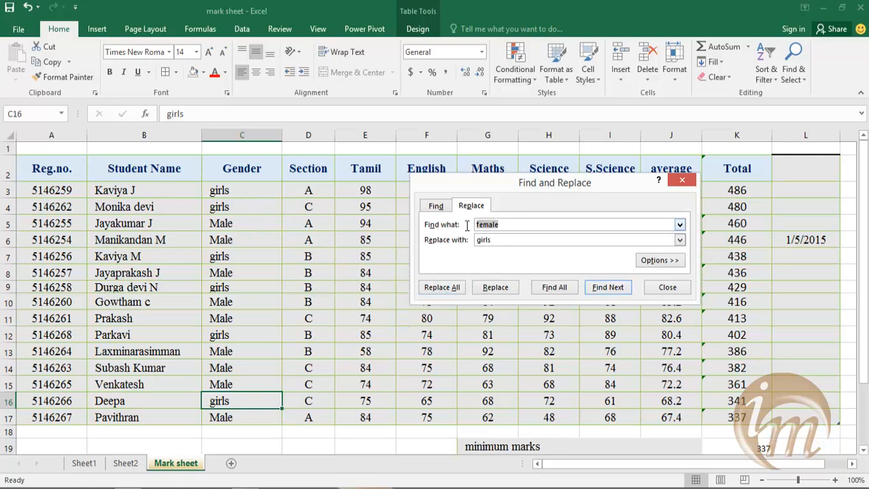
type("male")
key("Tab")
type("boys")
key("BackSpace")
left_click(452, 287)
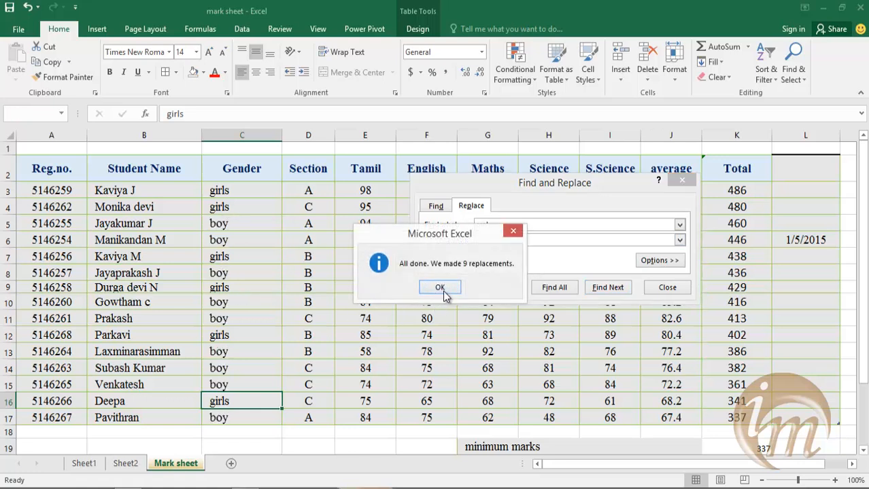
left_click(444, 290)
Replace every "boy" entry in the Gender column with "Male"
left_click(443, 227)
type("boy")
left_click(467, 241)
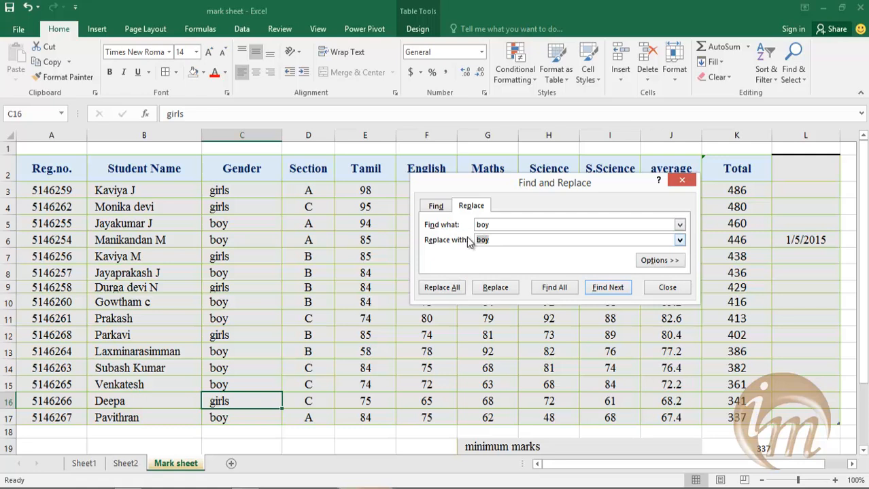
type("mMa")
left_click(442, 288)
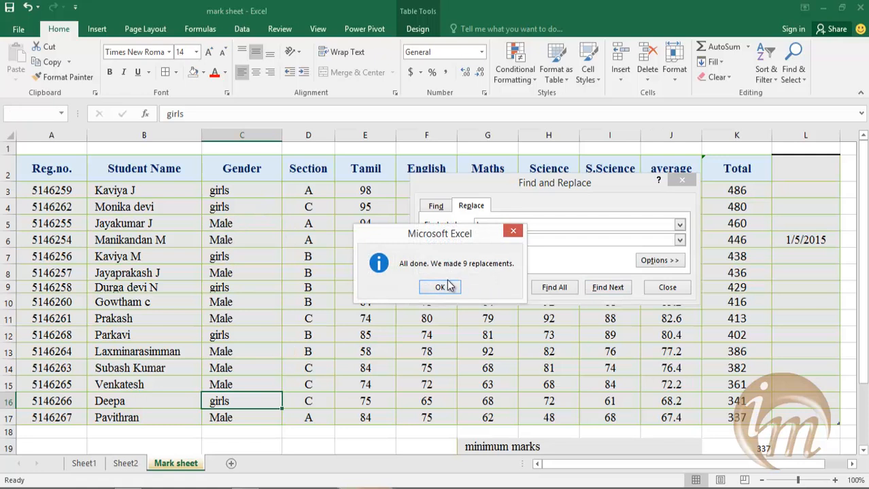
left_click(441, 287)
Replace every "girls" entry in the Gender column with "Female" and close the Find and Replace dialog
left_click_drag(500, 225, 469, 225)
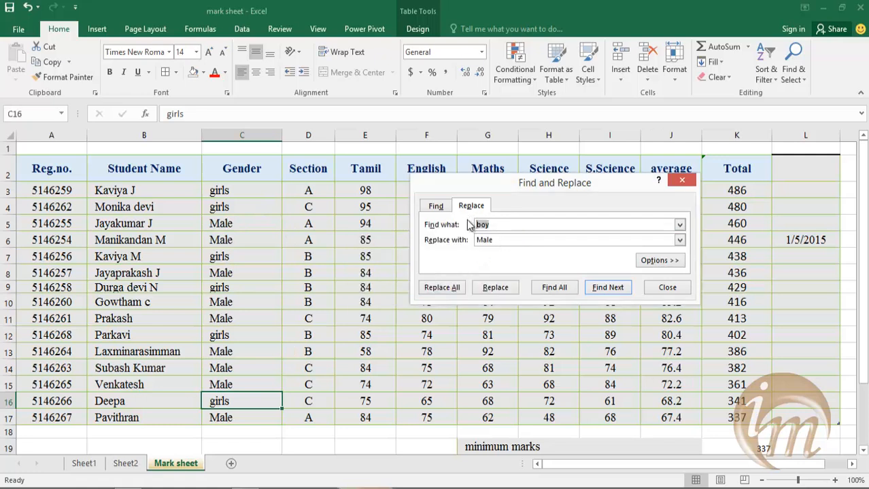
type("girls")
double_click(494, 240)
type("Fe")
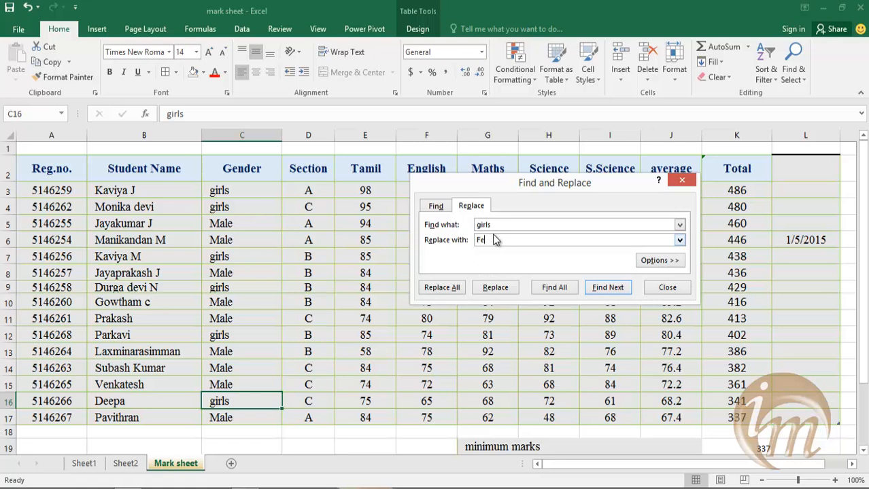
type("mle")
left_click(442, 287)
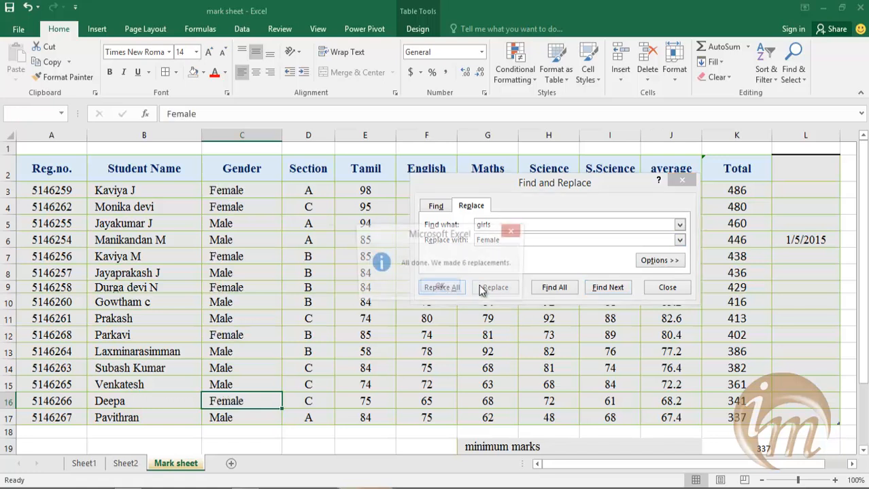
left_click(439, 287)
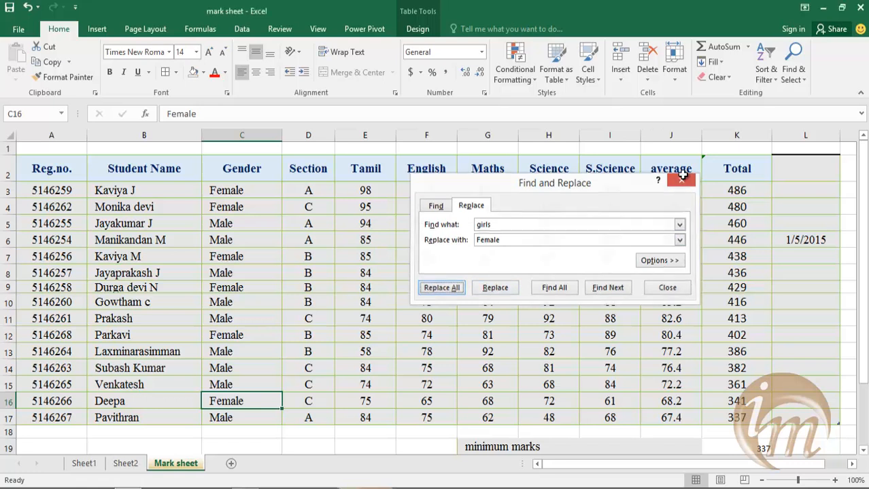
left_click(681, 180)
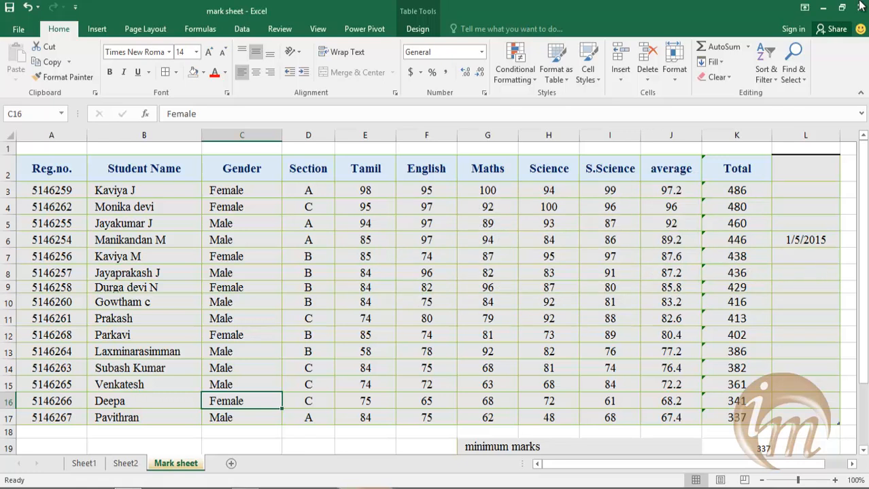
Open the Find, Replace and Go To dialogs one after another, closing each without using it
left_click(802, 82)
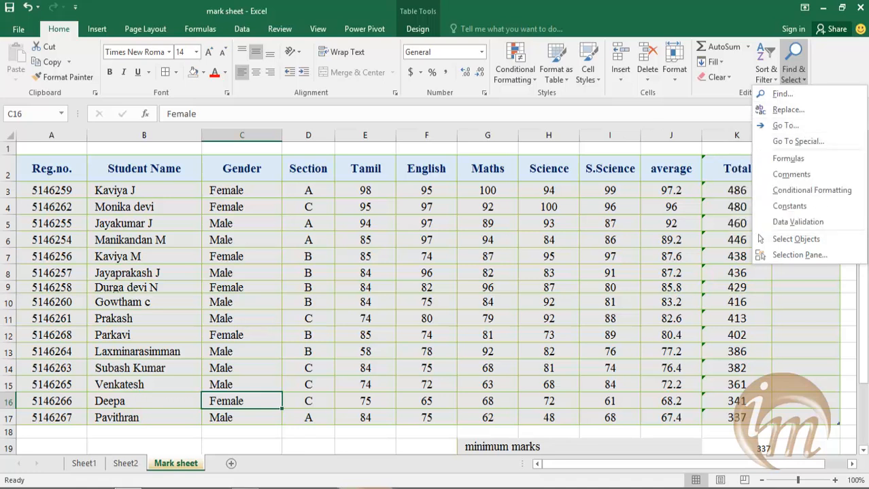
left_click(840, 286)
key("ctrl+f")
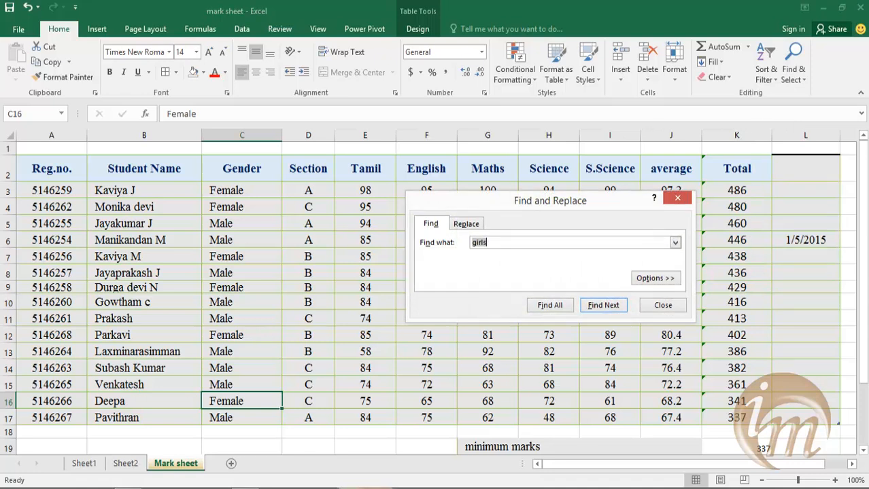
key("Escape")
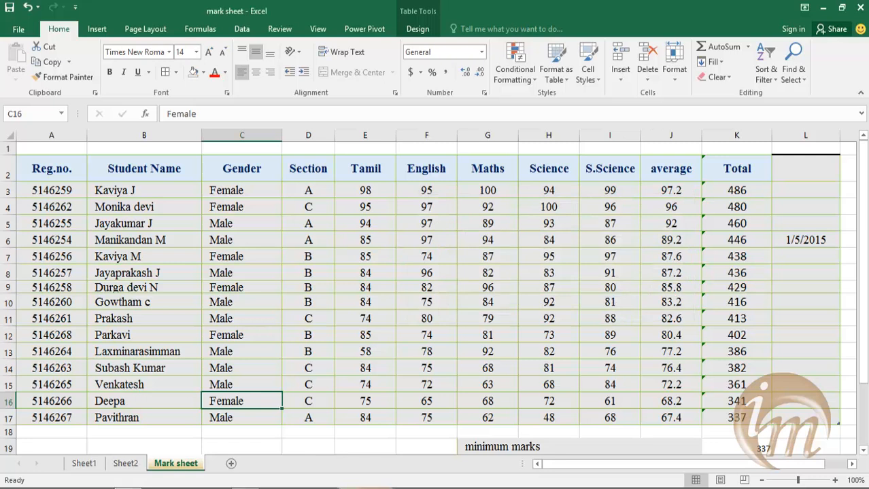
key("ctrl+h")
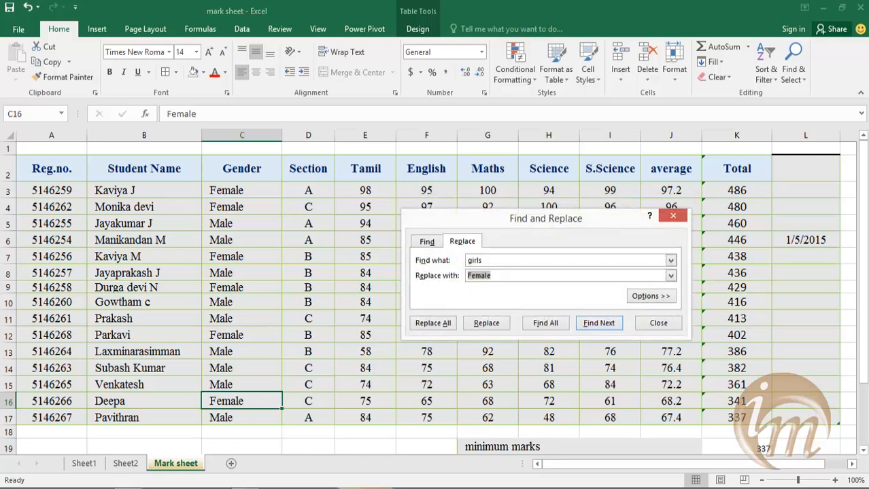
key("Escape")
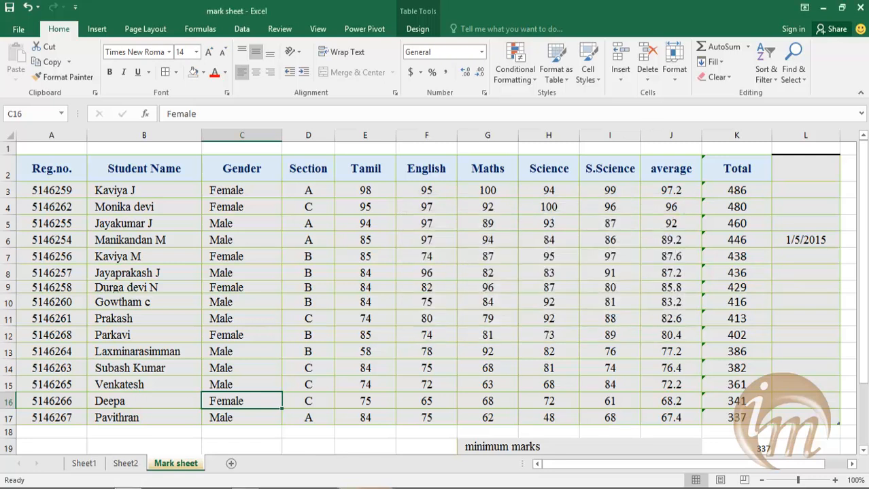
key("ctrl+g")
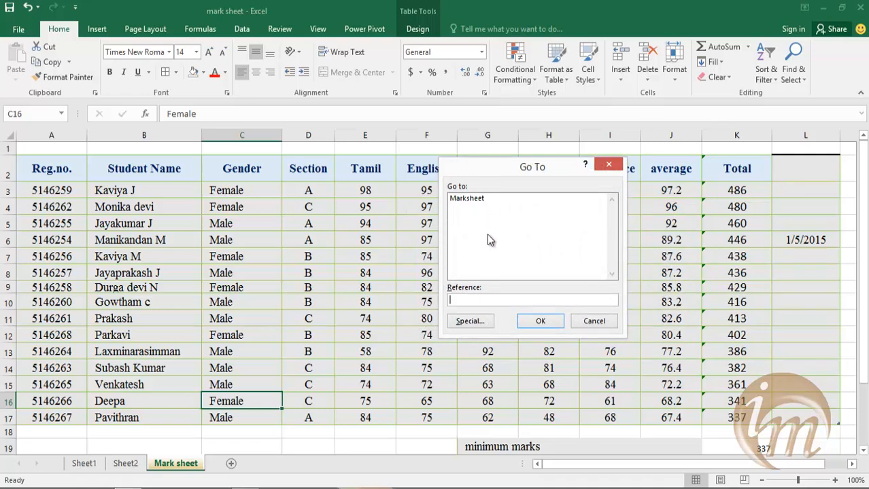
left_click(616, 164)
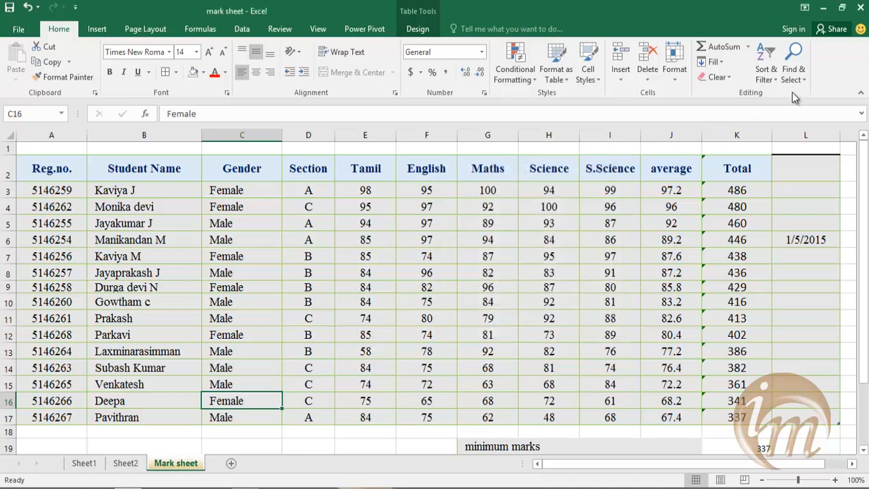
Select all formula cells in the mark sheet with Go To Special and look over the selection down to the summary rows
left_click(792, 72)
left_click(798, 141)
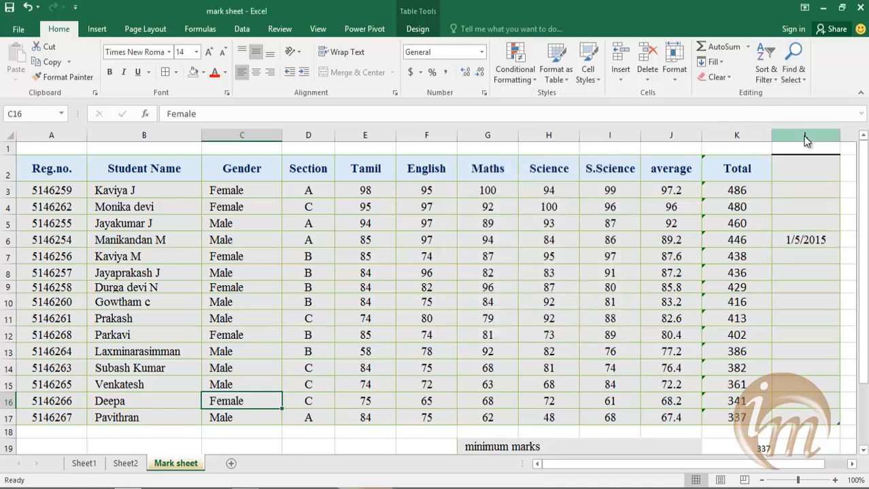
left_click_drag(543, 147, 556, 147)
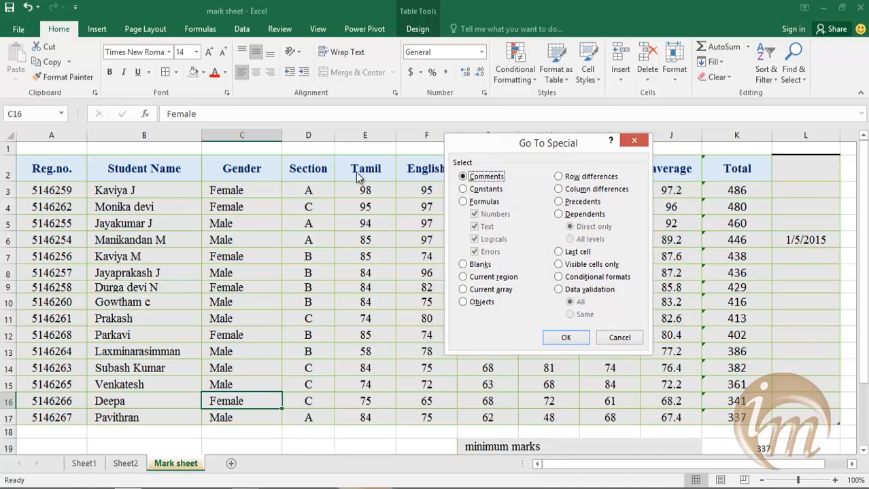
left_click(481, 203)
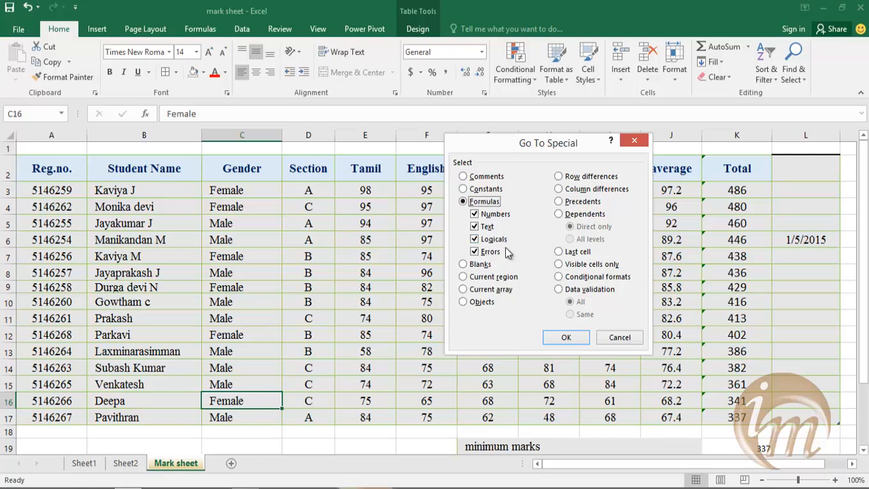
left_click(568, 338)
scroll(682, 206, "down", 2)
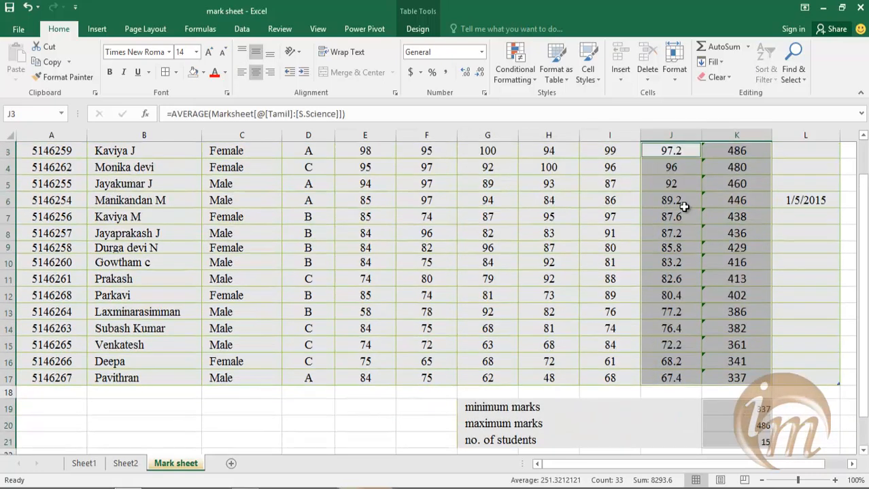
scroll(683, 205, "up", 2)
scroll(682, 178, "up", 1)
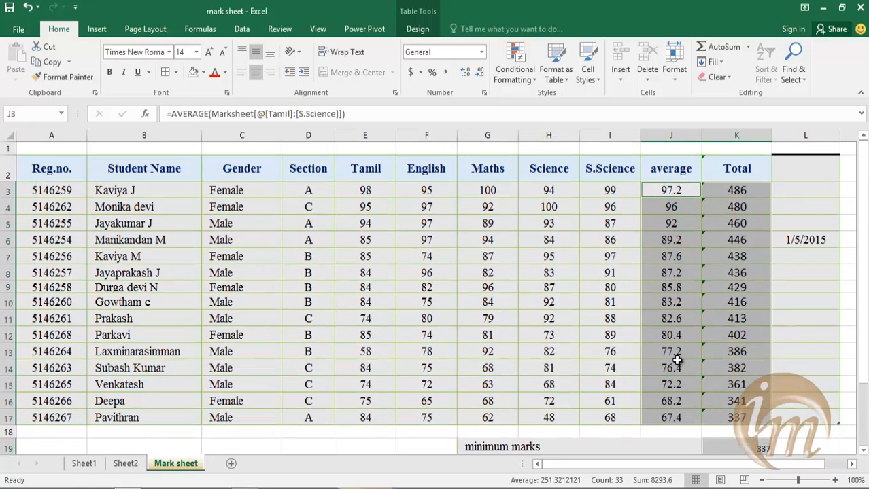
Starting from empty cell F19, select only the numeric constants with Go To Special, leaving out text, logicals and errors
left_click(412, 442)
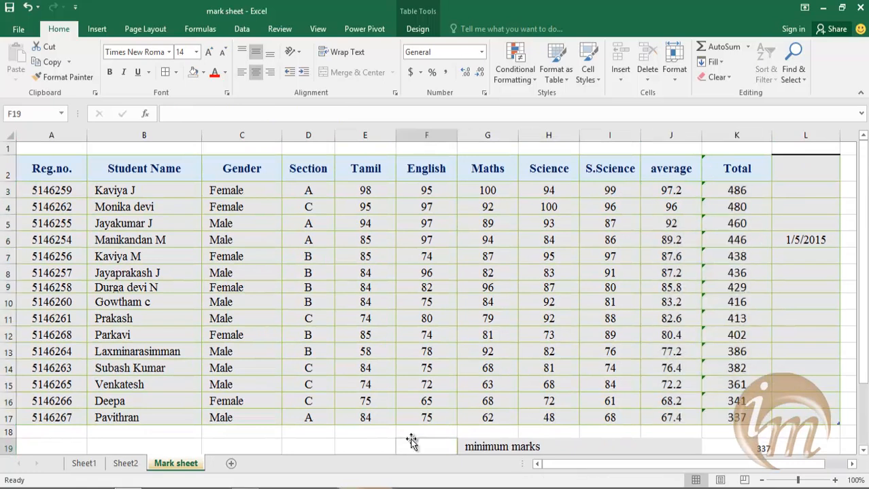
left_click(792, 68)
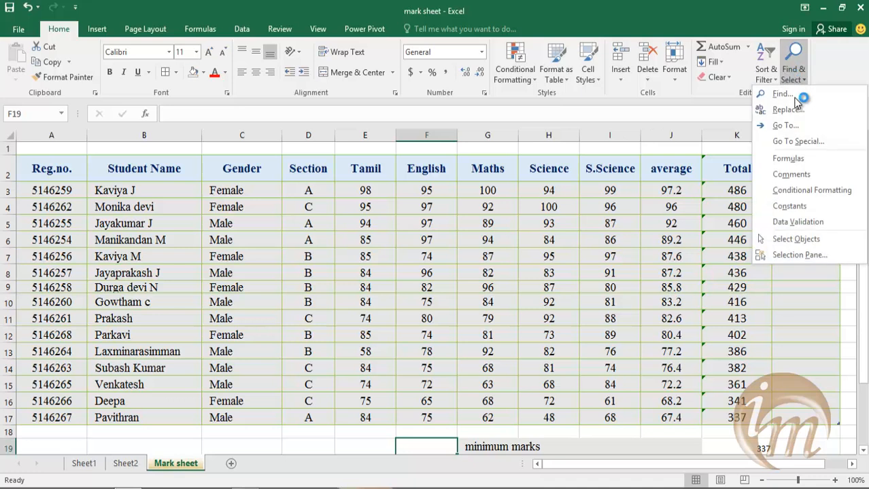
left_click(808, 143)
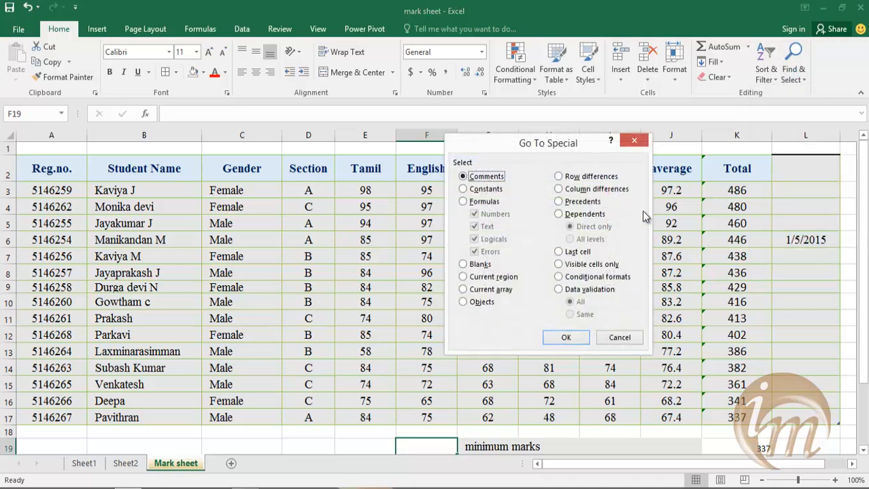
left_click(485, 190)
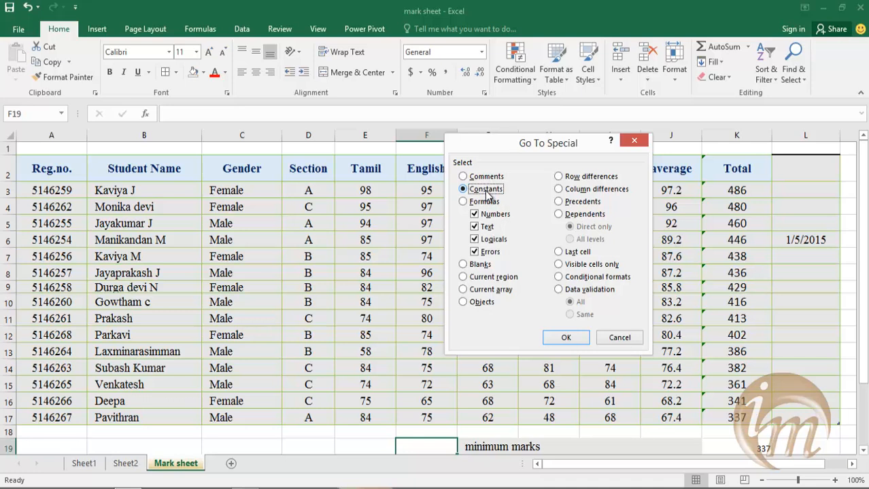
left_click(487, 227)
left_click(492, 240)
left_click(488, 252)
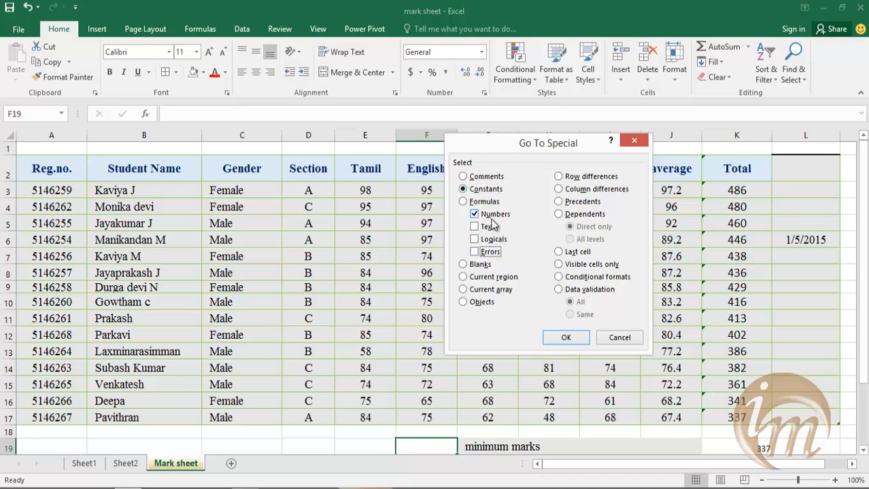
left_click(563, 337)
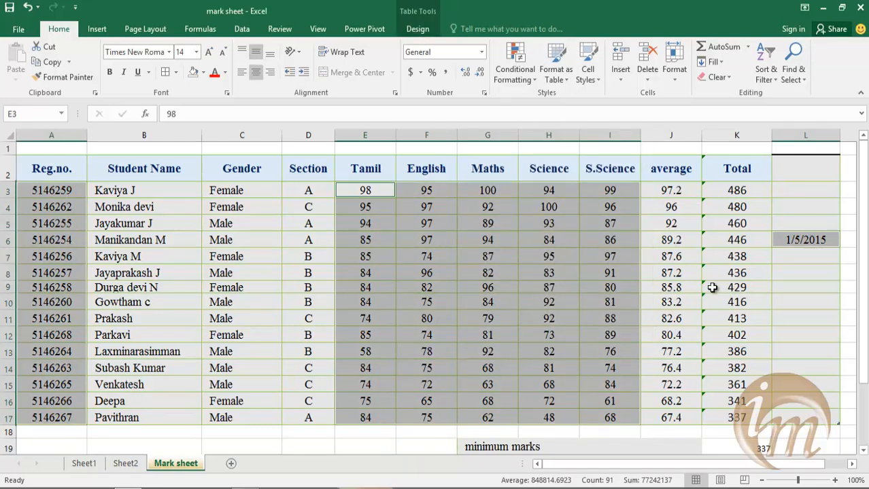
Open Go To Special from a single mark cell, look over its selection options, and close it without applying any
left_click(599, 273)
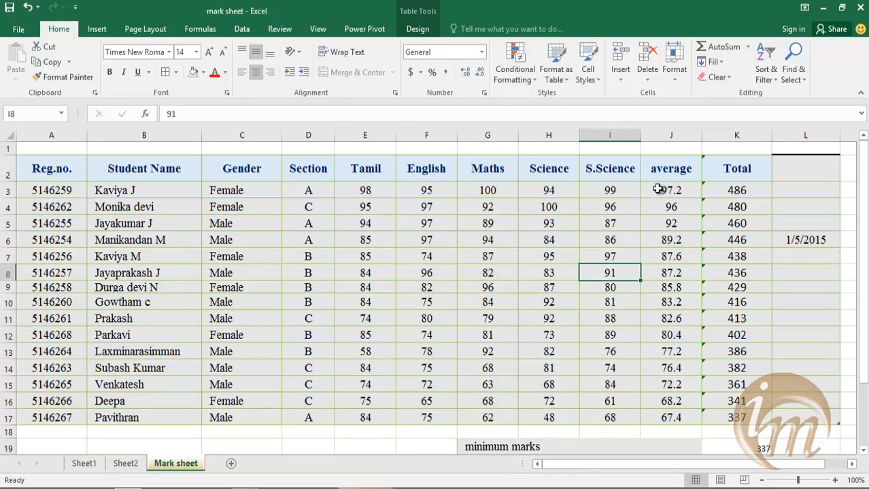
left_click(791, 66)
left_click(800, 142)
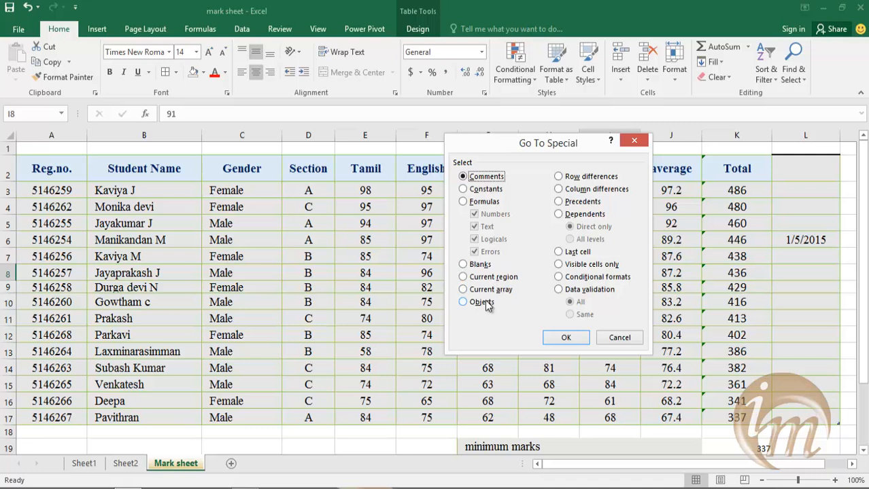
left_click(620, 337)
left_click(573, 301)
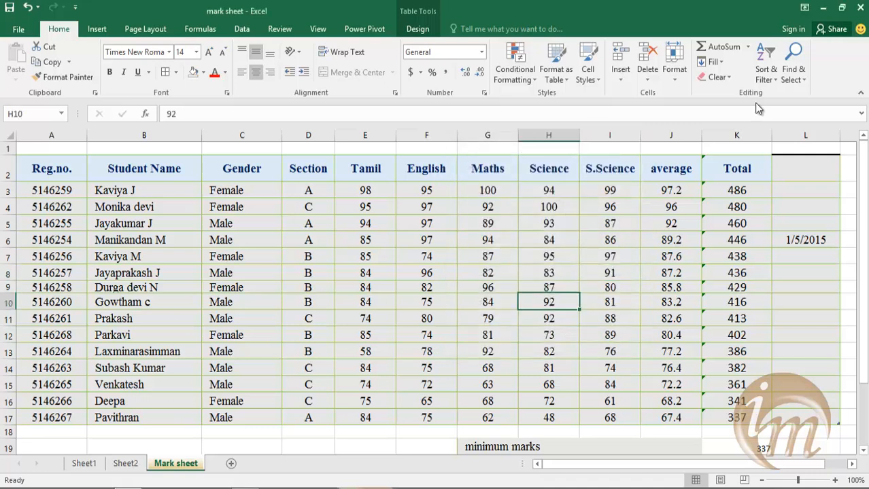
Select all formula cells in the mark sheet with the direct Formulas command and check the selection down to the summary rows
left_click(794, 76)
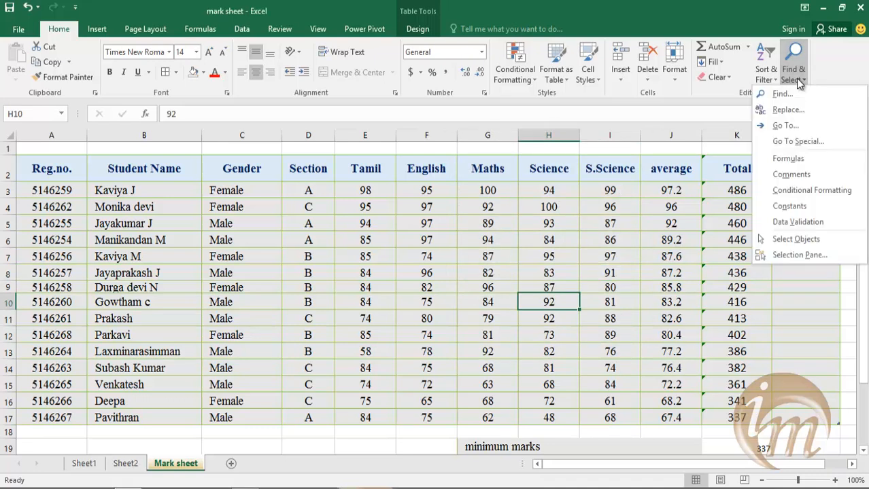
left_click(811, 159)
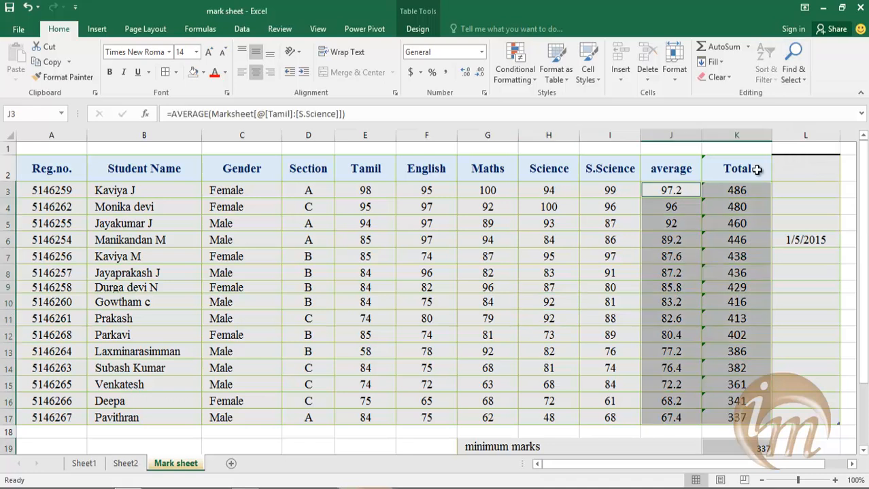
scroll(748, 174, "down", 3)
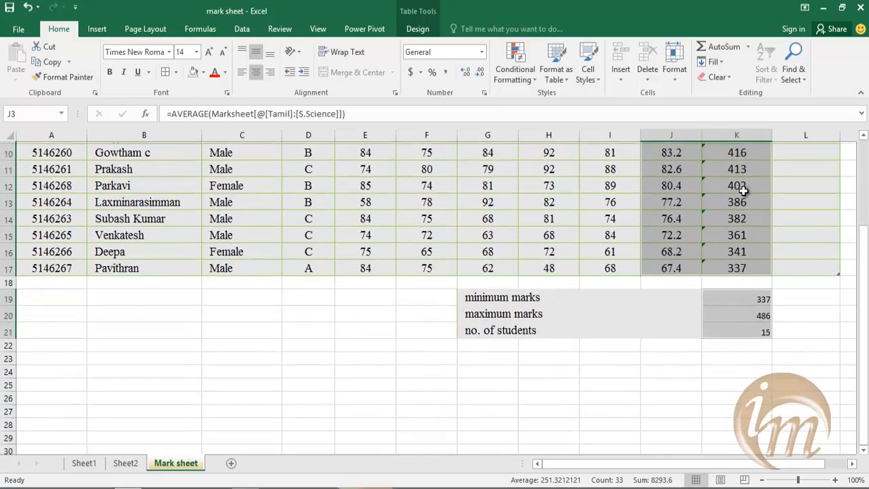
scroll(741, 190, "up", 3)
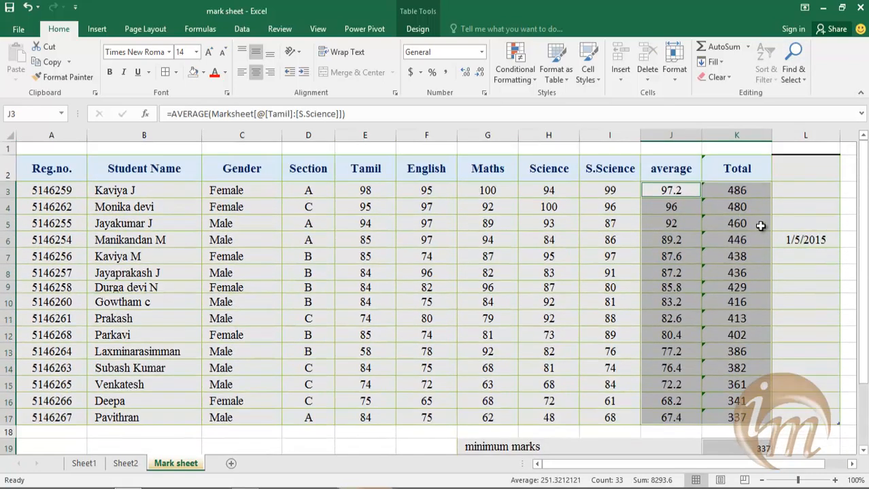
Try to select all cells that contain comments
left_click(793, 64)
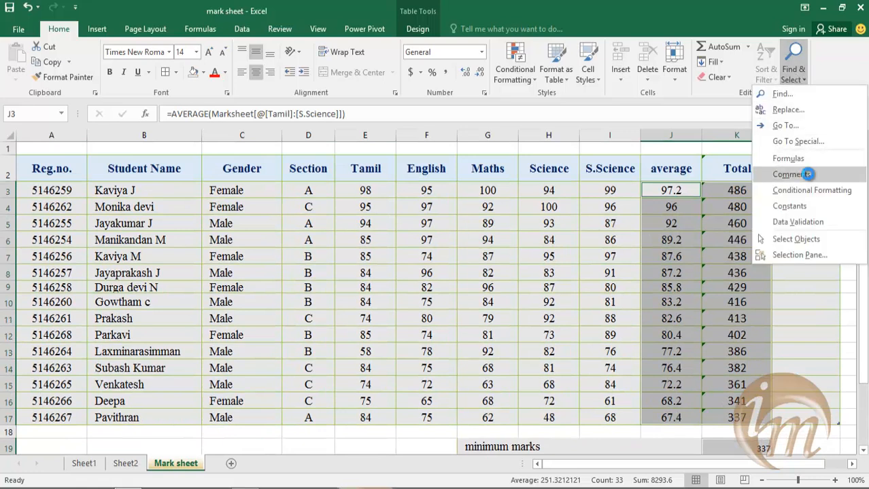
left_click(807, 174)
left_click(441, 288)
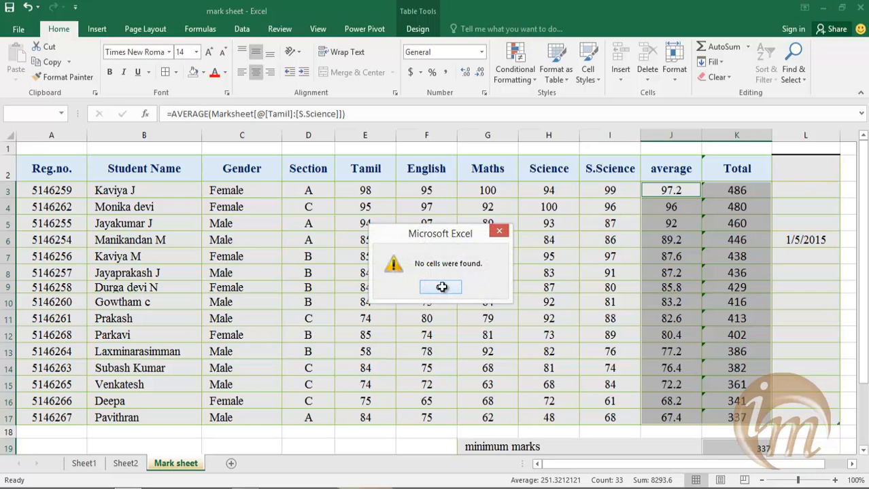
Look over the Constants command without applying it and turn on Select Objects mode
left_click(800, 85)
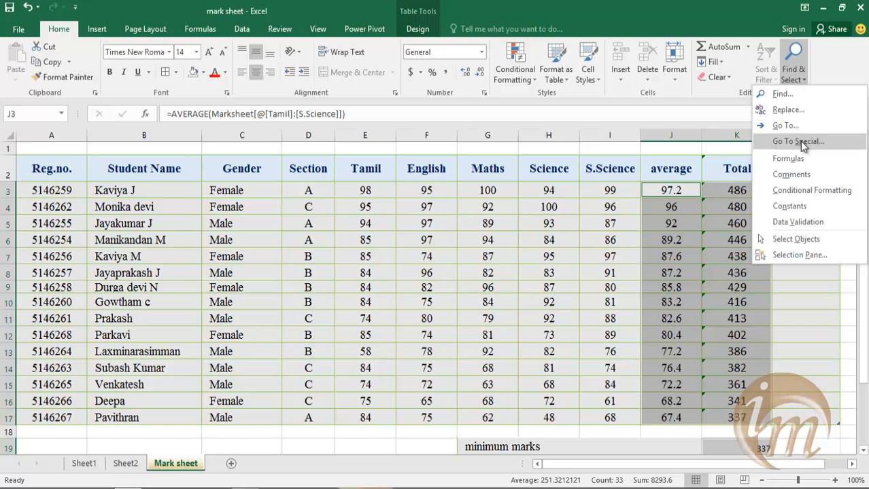
left_click(809, 207)
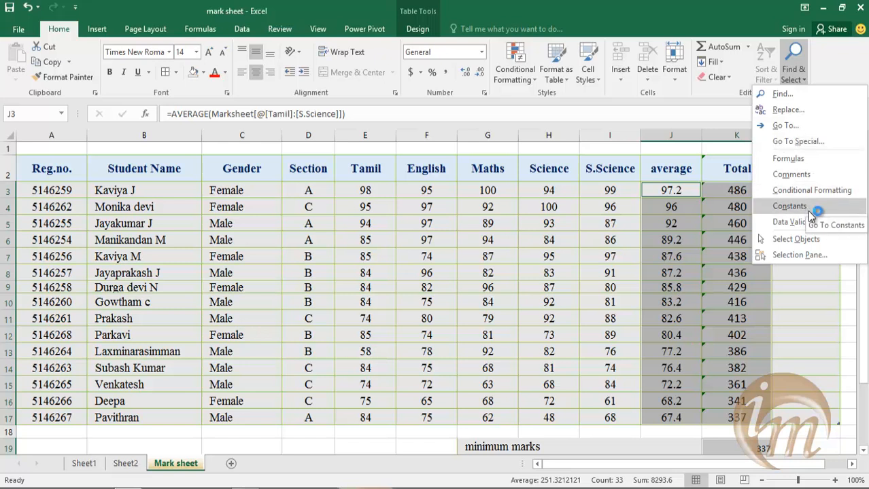
left_click(800, 80)
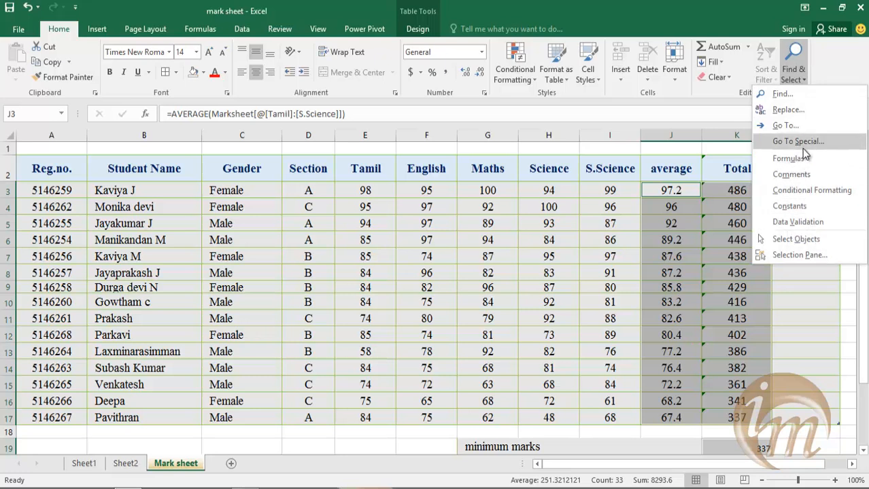
left_click(817, 240)
Open the Selection pane to check for objects on the sheet, and close it
left_click(793, 68)
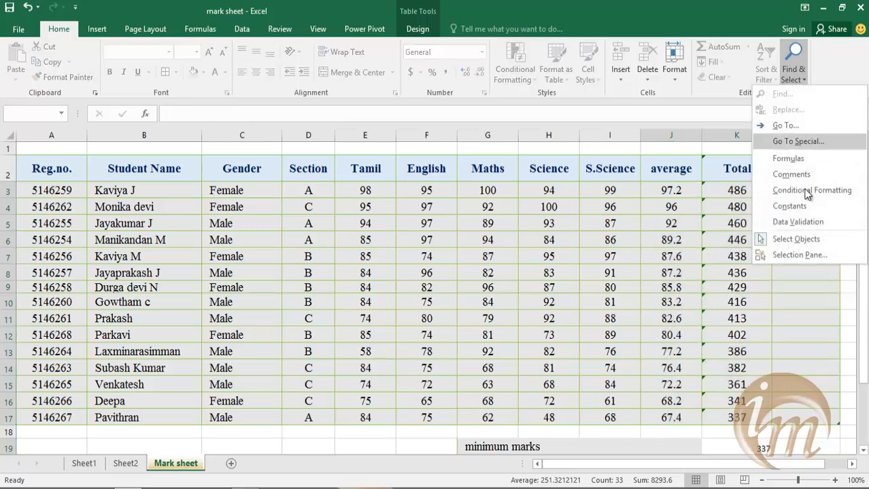
left_click(798, 255)
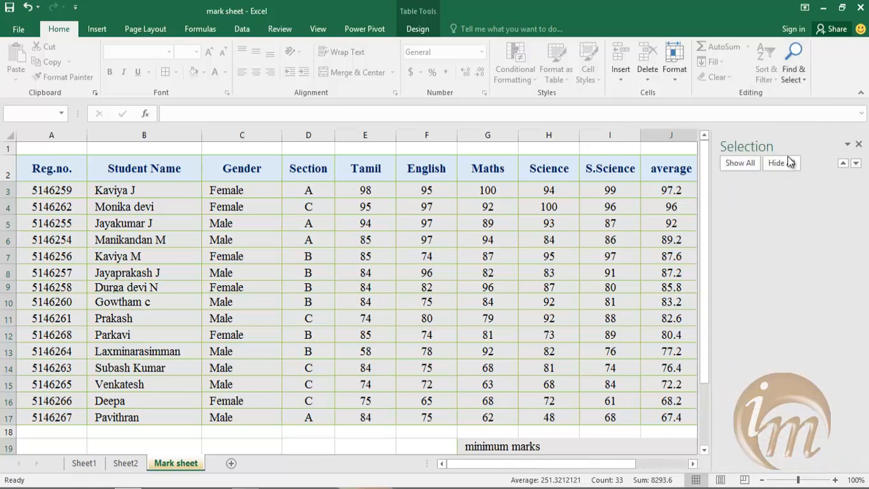
left_click(858, 144)
Draw a rectangle about 4.01" wide and 0.79" high below the mark table and place it beside the summary labels, over columns B to F
scroll(383, 169, "down", 2)
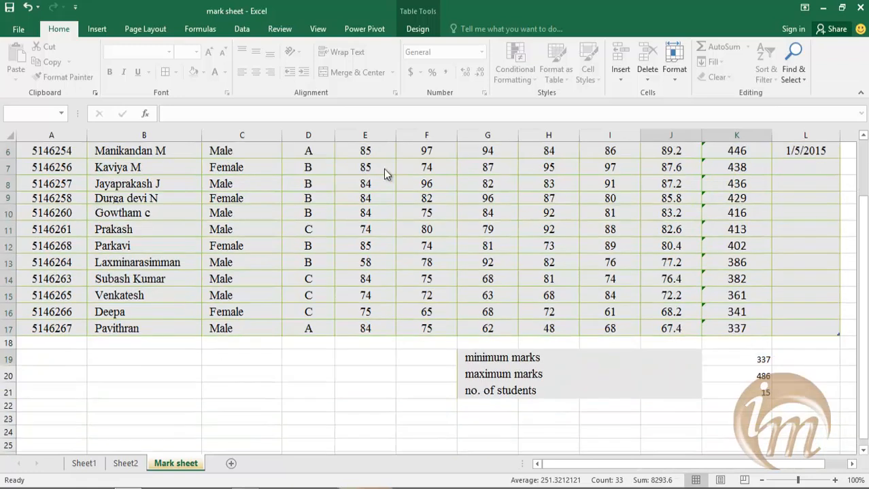
scroll(306, 209, "up", 1)
left_click(97, 29)
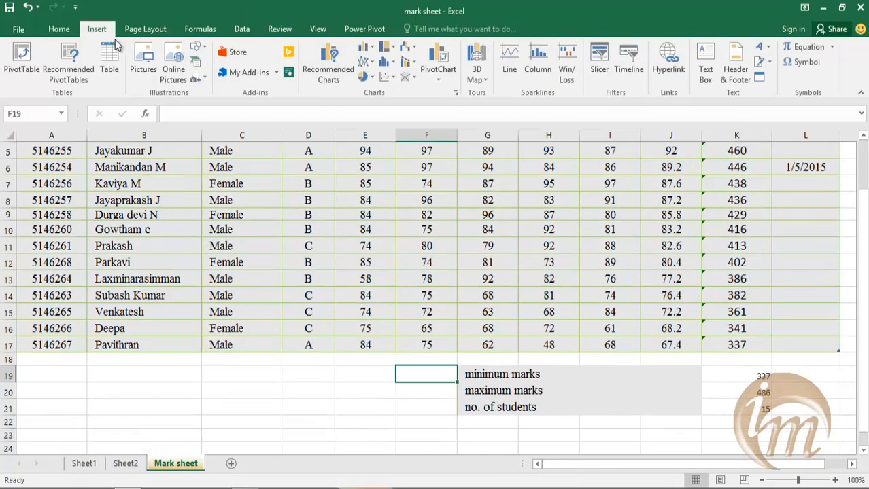
left_click(197, 47)
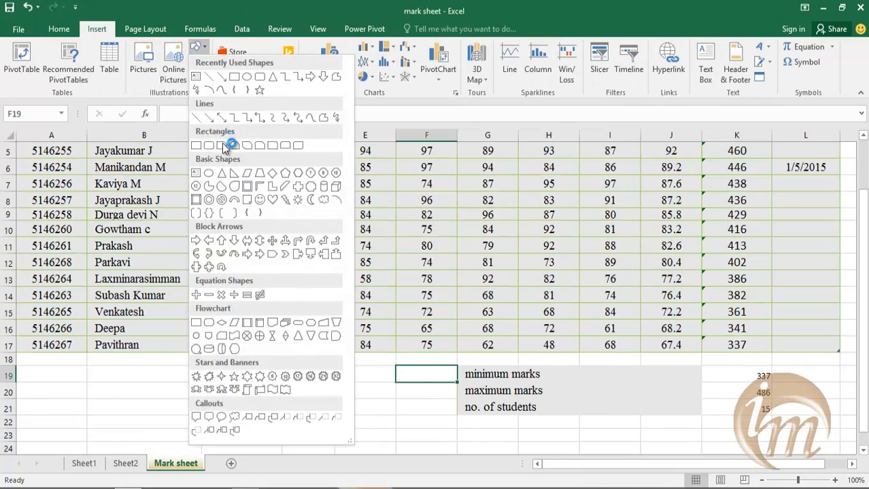
left_click(197, 145)
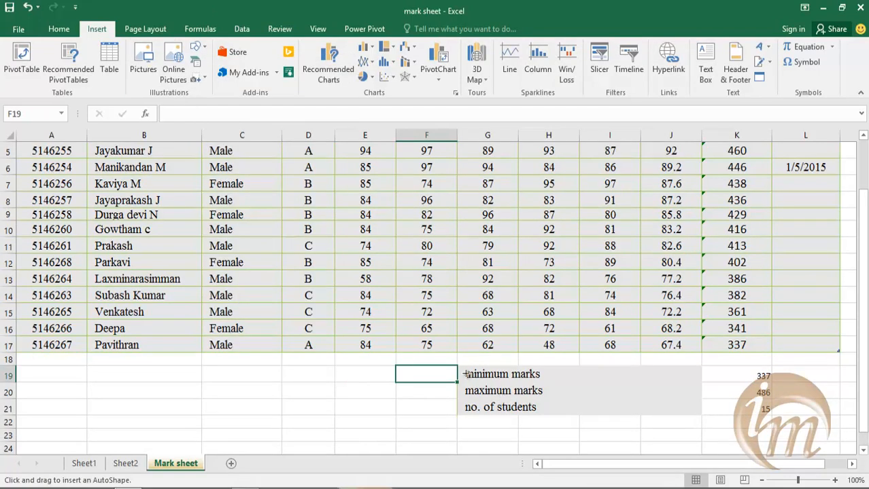
mouse_move(459, 370)
left_mouse_down()
mouse_move(552, 424)
mouse_move(704, 419)
left_mouse_up()
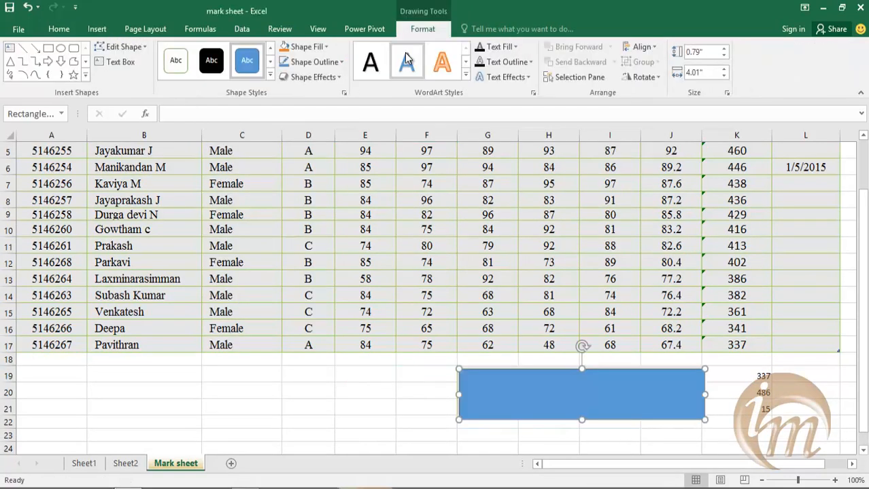
left_click_drag(368, 392, 238, 392)
left_click(382, 446)
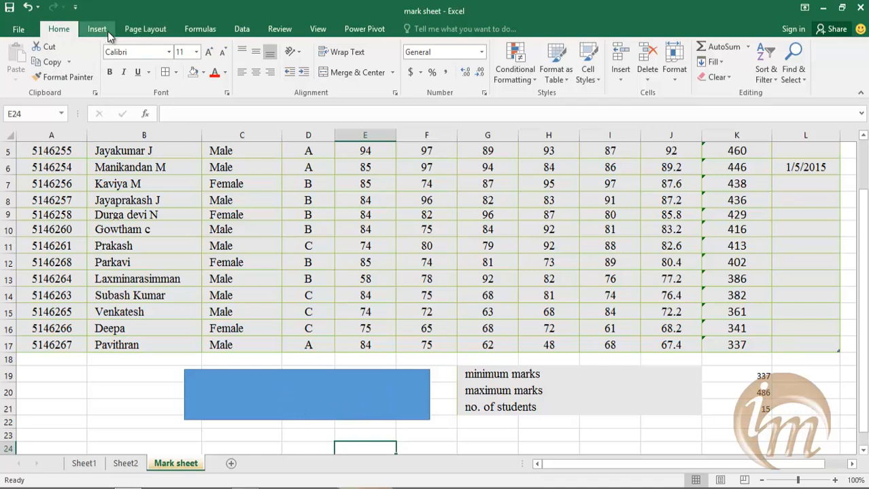
Hide the rectangle through the Selection pane and close the pane
left_click(793, 68)
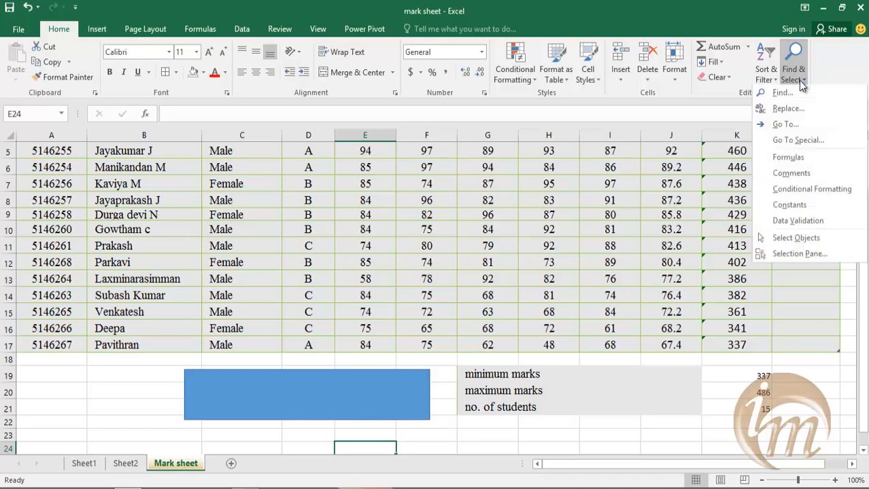
left_click(810, 256)
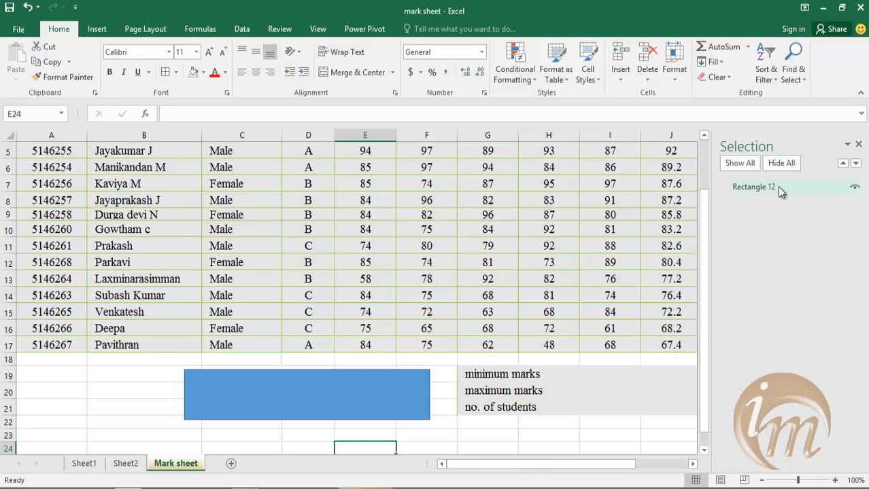
left_click(855, 189)
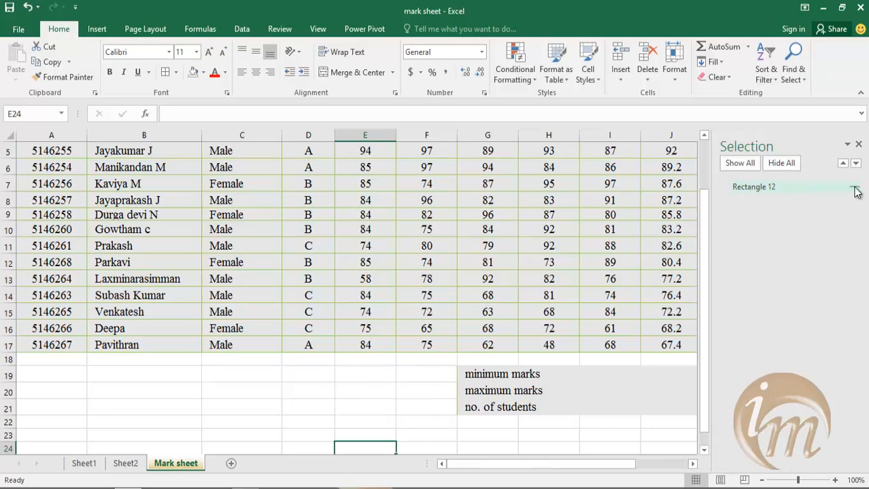
left_click(858, 145)
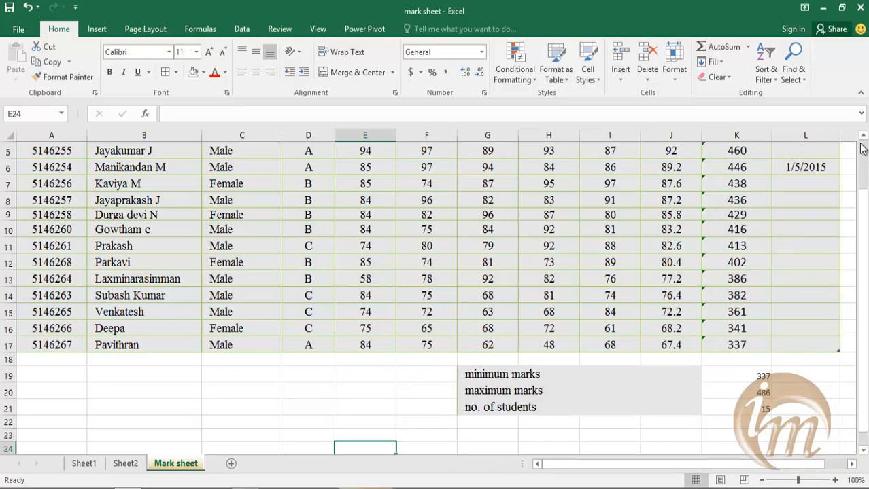